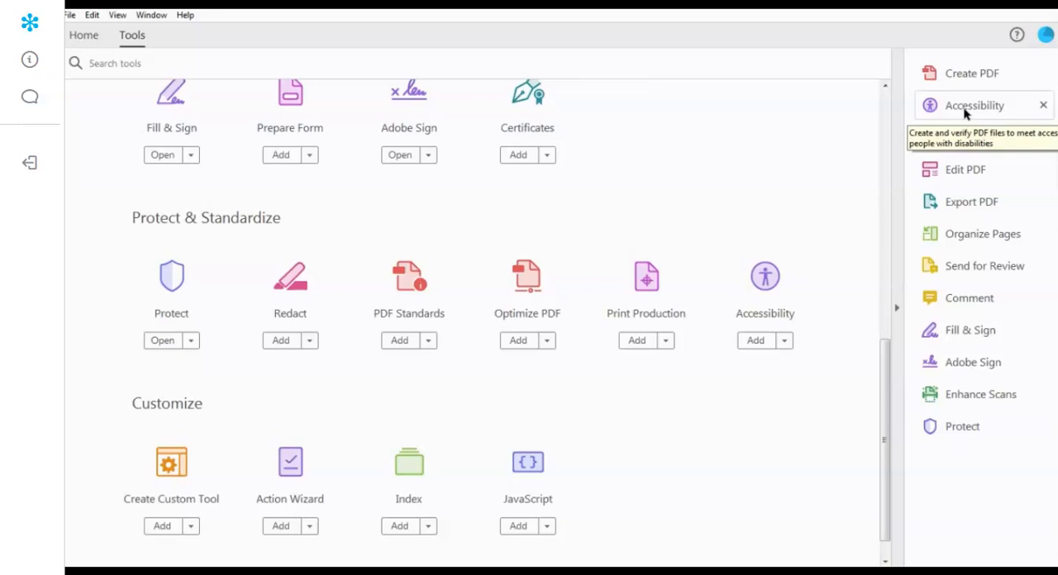
# - View the Accessibility tools, then open the recent PDF file Webelos Pack 604 Den 8
pyautogui.click(964, 108)
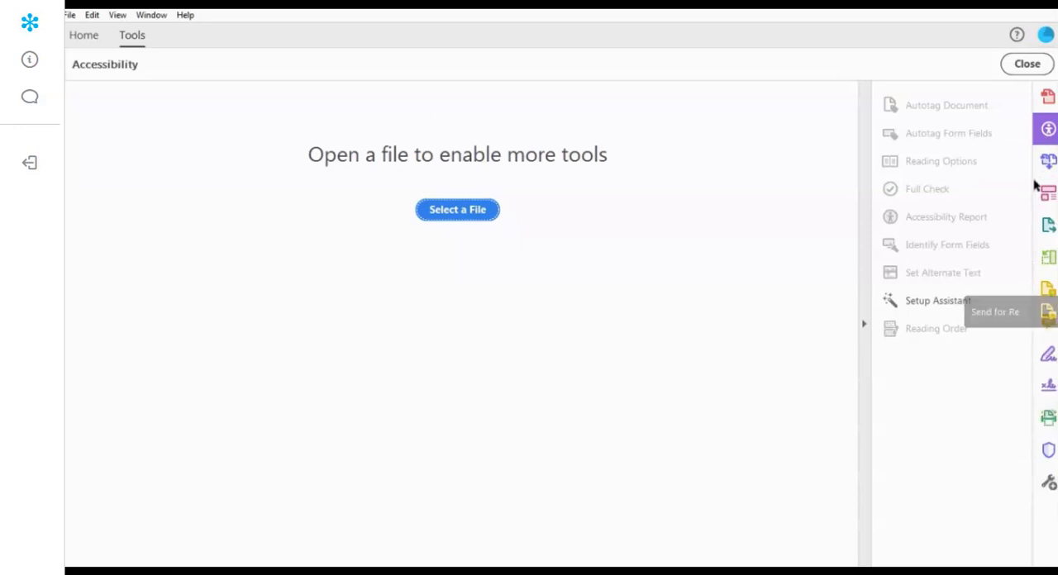
pyautogui.click(1049, 130)
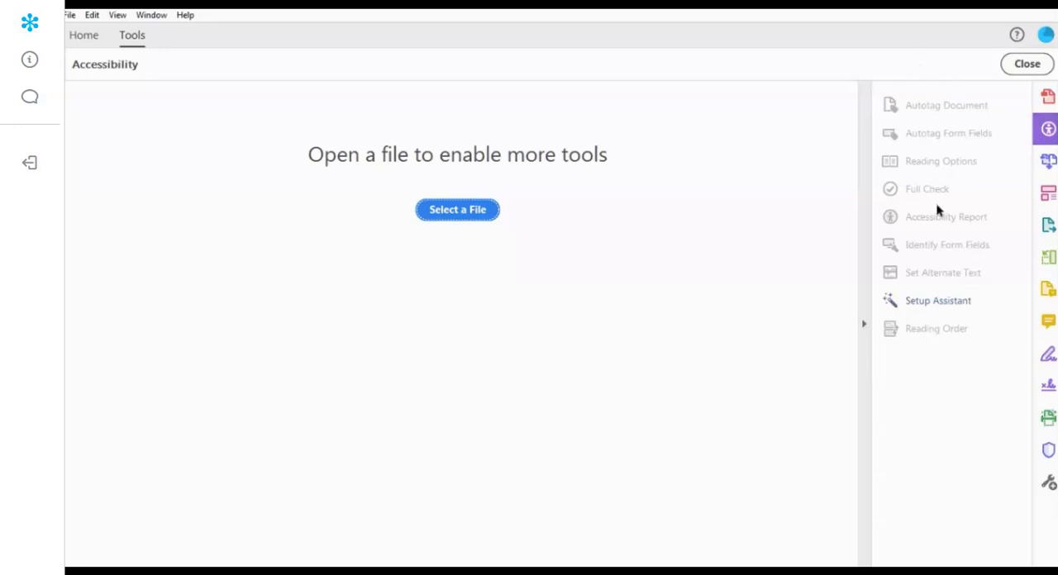
pyautogui.click(87, 37)
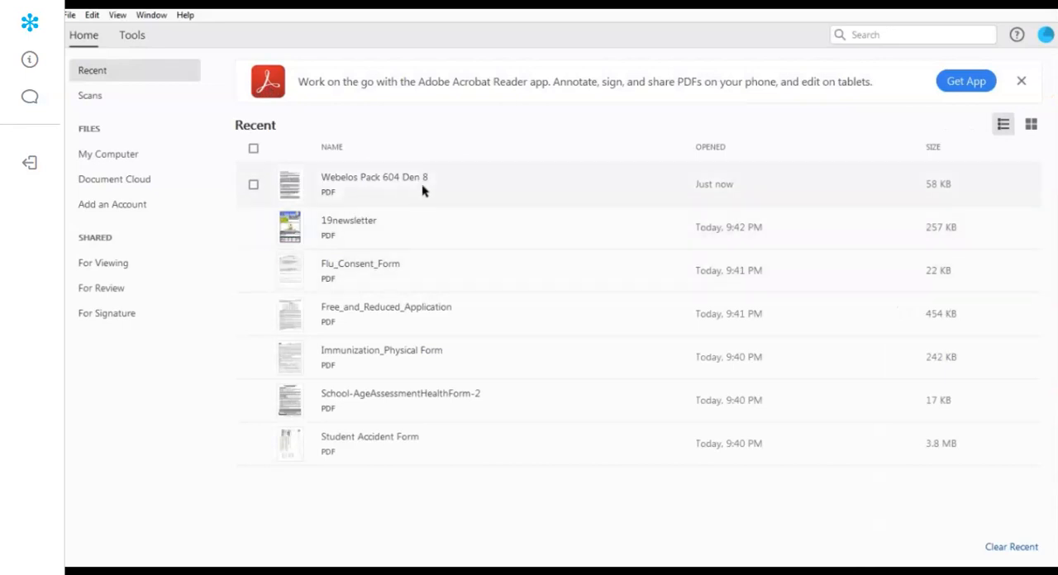
pyautogui.click(335, 183)
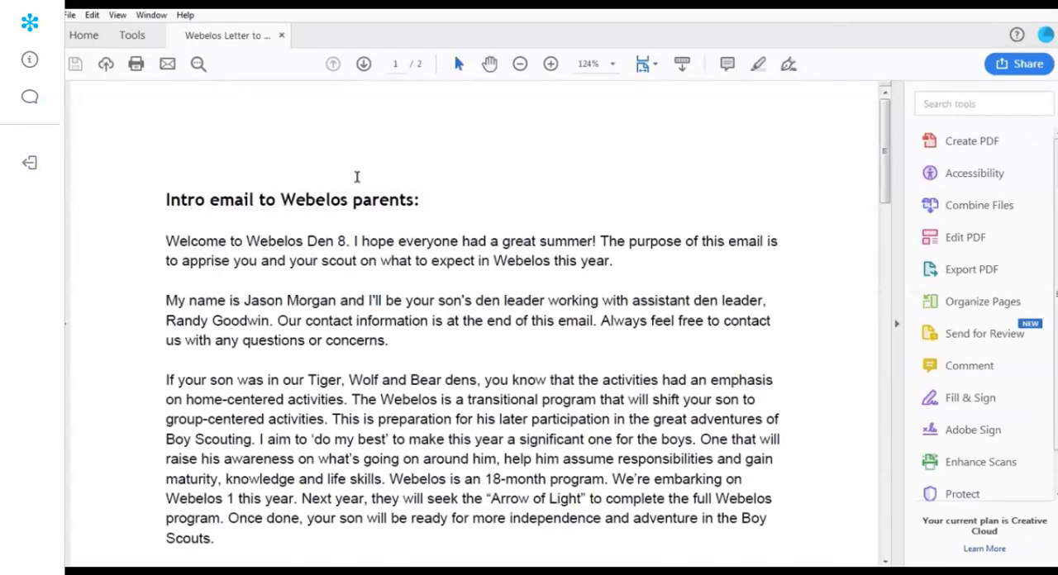
# - Run a full accessibility check on all pages of the letter, with an accessibility report created in the Documents folder
pyautogui.moveTo(883, 153)
pyautogui.mouseDown()
pyautogui.moveTo(902, 308)
pyautogui.moveTo(890, 475)
pyautogui.moveTo(889, 248)
pyautogui.moveTo(864, 108)
pyautogui.mouseUp()
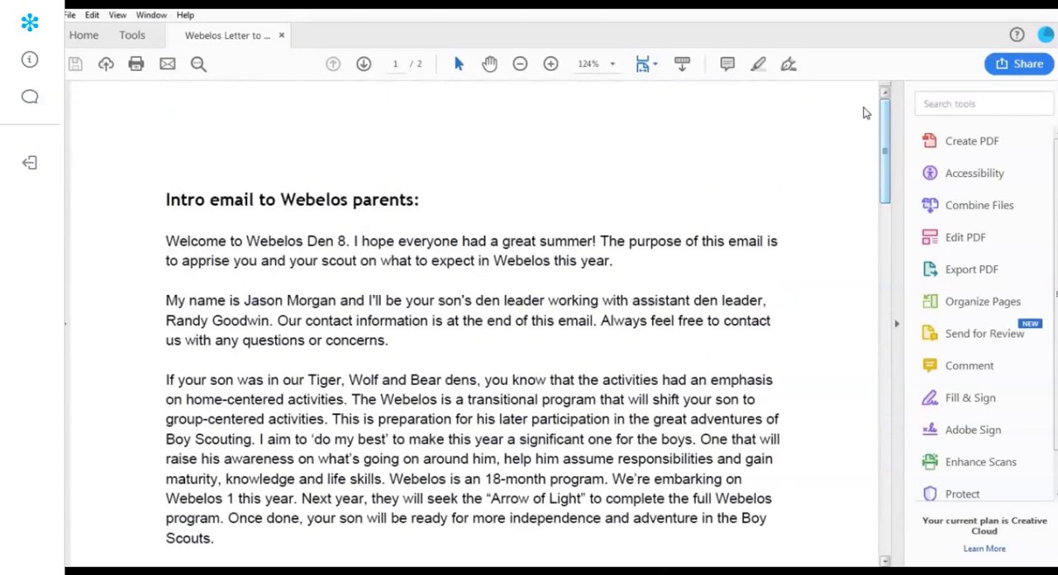
pyautogui.moveTo(465, 197); pyautogui.dragTo(165, 202)
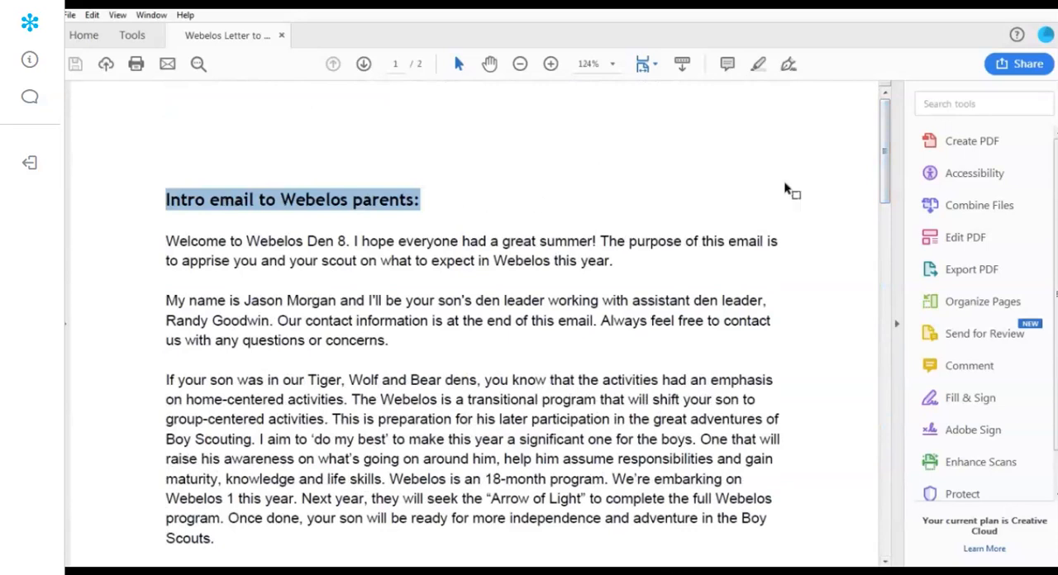
pyautogui.click(978, 175)
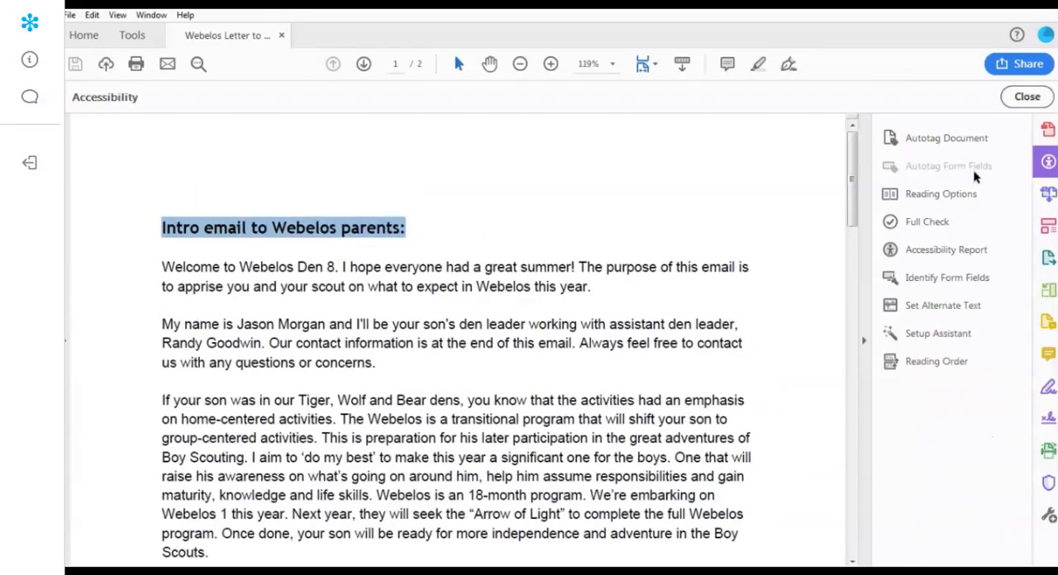
pyautogui.click(914, 225)
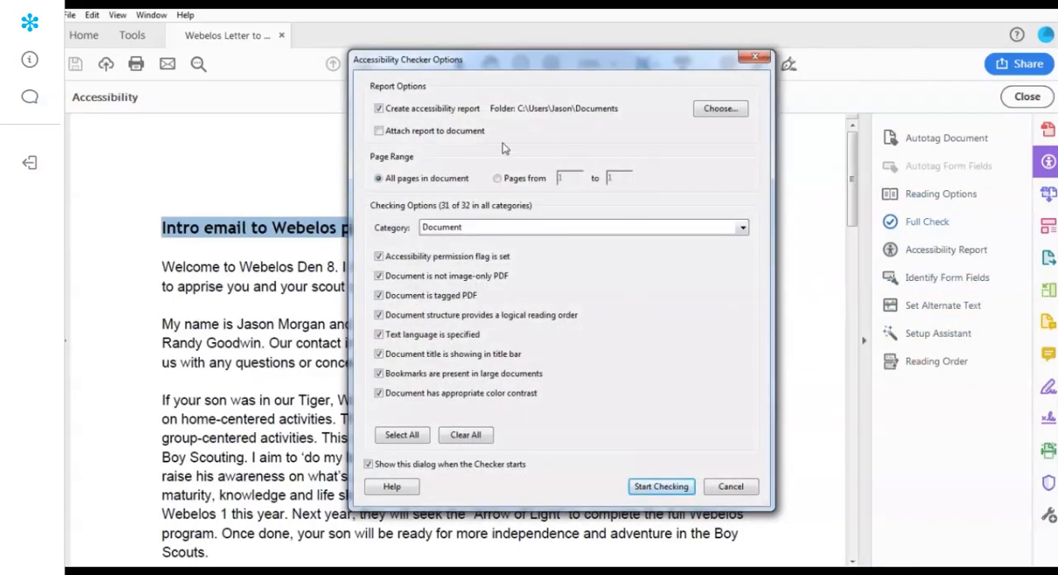
pyautogui.click(659, 487)
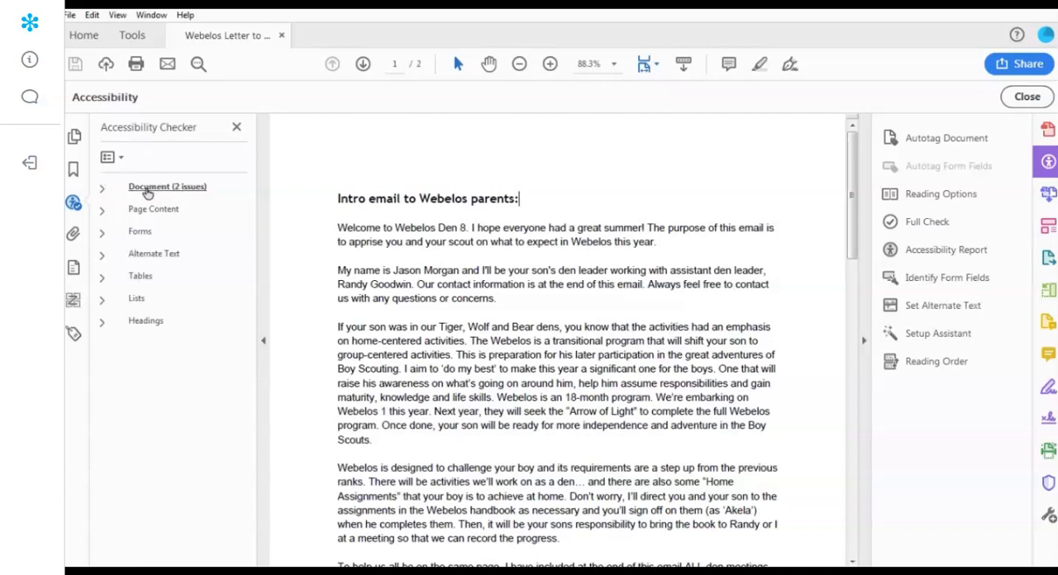
# - Expand the Document category of the accessibility check results and widen the results area to fit the rule names
pyautogui.click(101, 189)
pyautogui.moveTo(263, 281); pyautogui.dragTo(333, 277)
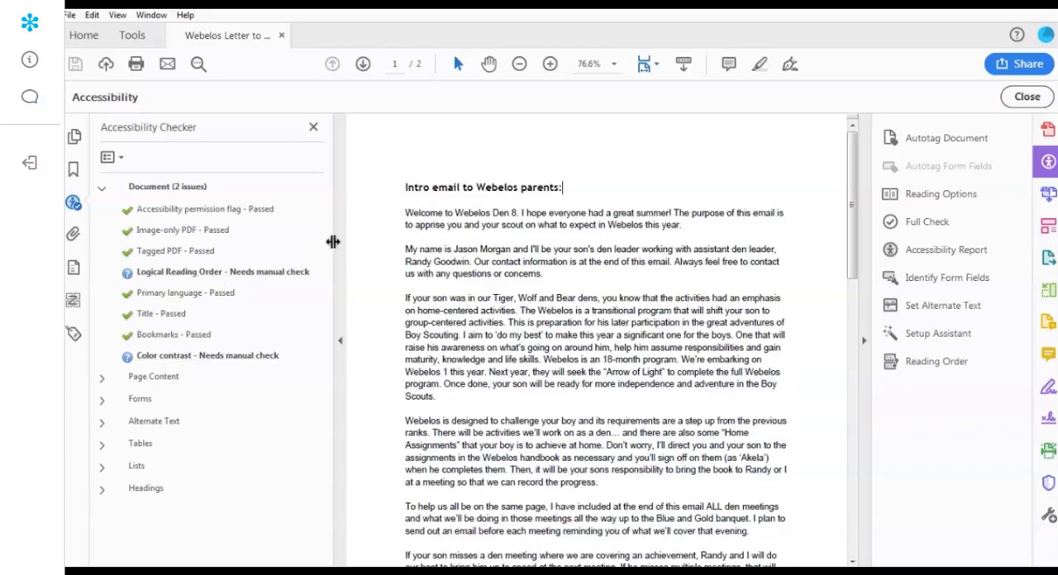
pyautogui.moveTo(322, 242); pyautogui.dragTo(311, 243)
# - Look up the online explanation of the Logical Reading Order rule
pyautogui.click(155, 274)
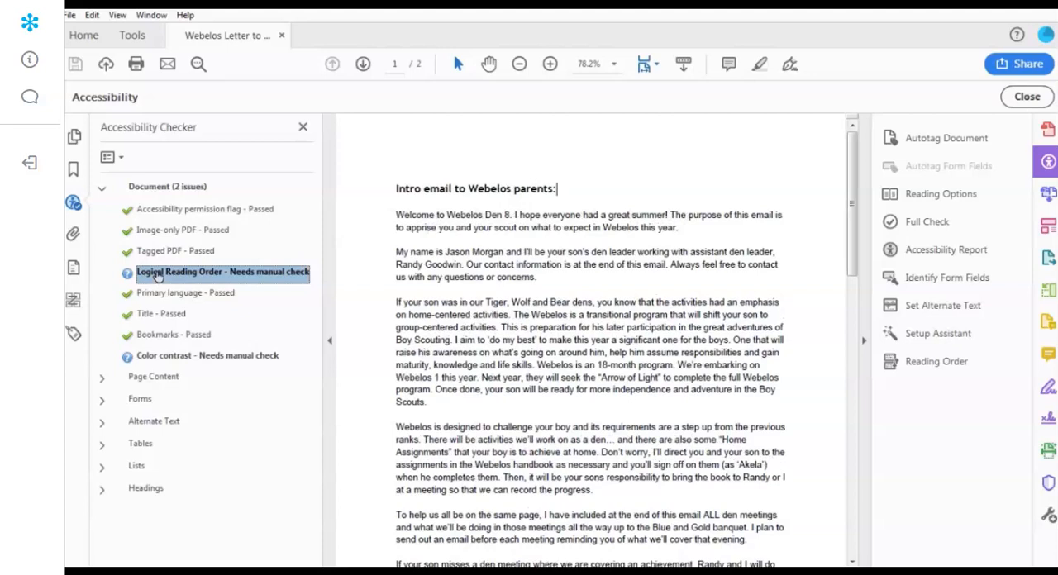
pyautogui.rightClick(158, 276)
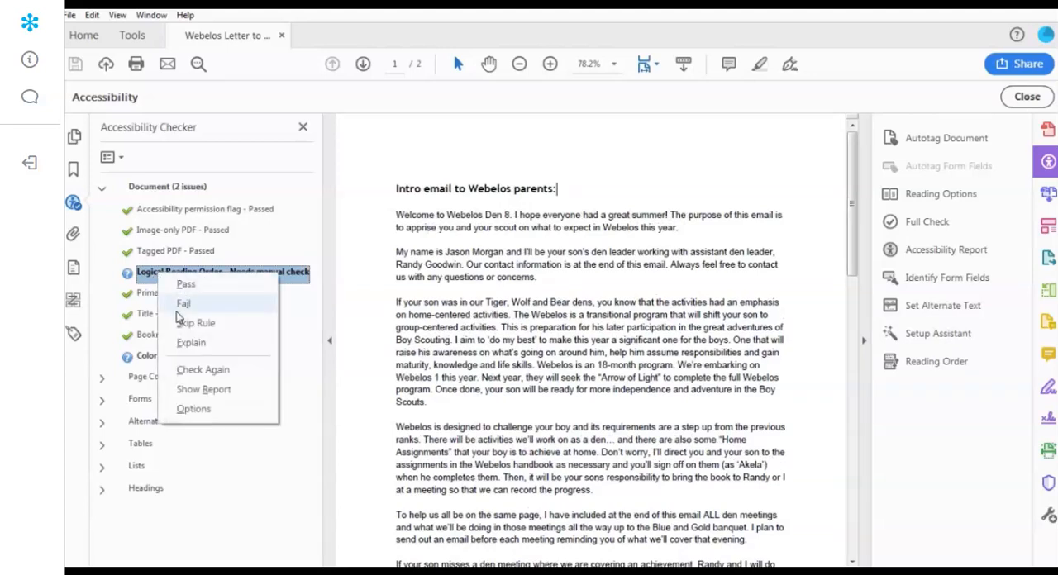
pyautogui.click(193, 344)
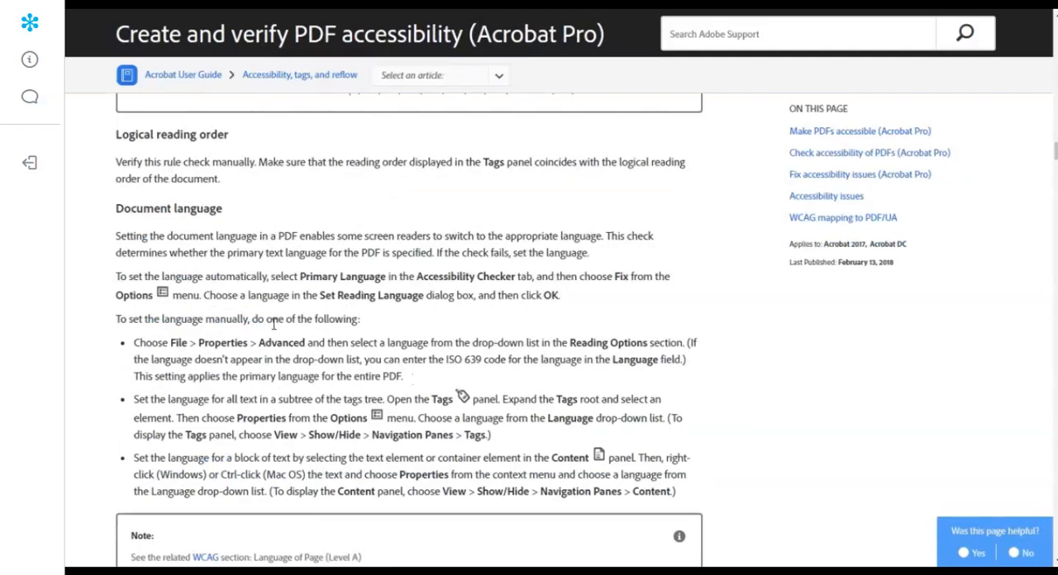
pyautogui.scroll(-1, 273, 324)
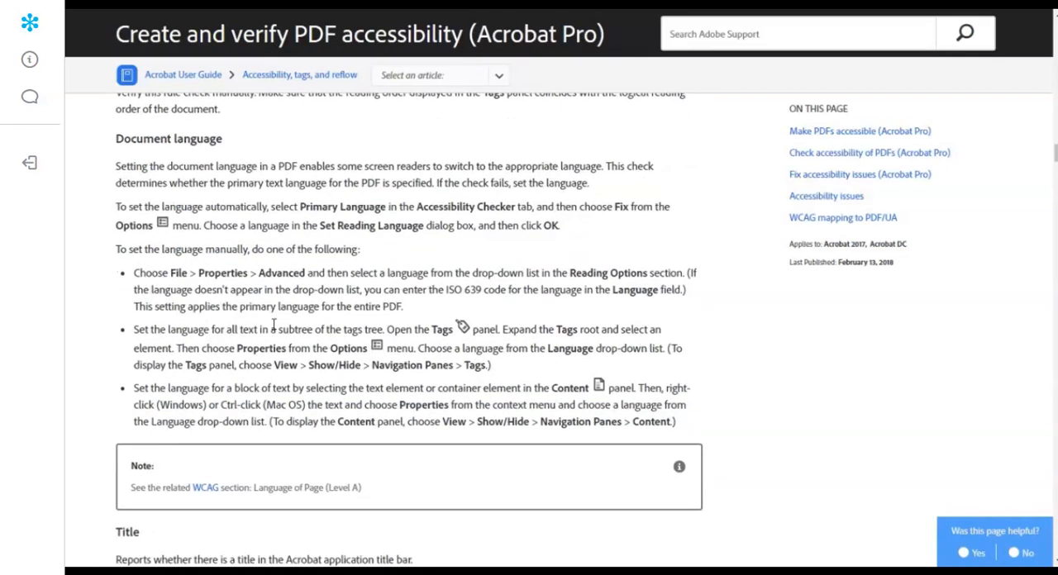
pyautogui.scroll(1, 256, 147)
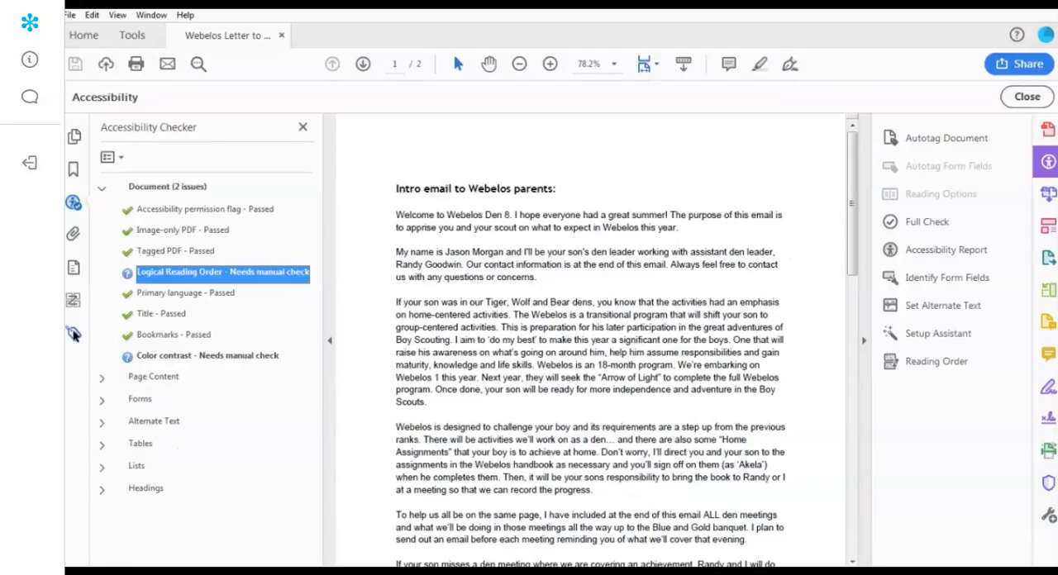
# - Inspect the document's tag tree, comparing the H1 tag and the first two paragraph tags with the page content
pyautogui.click(74, 334)
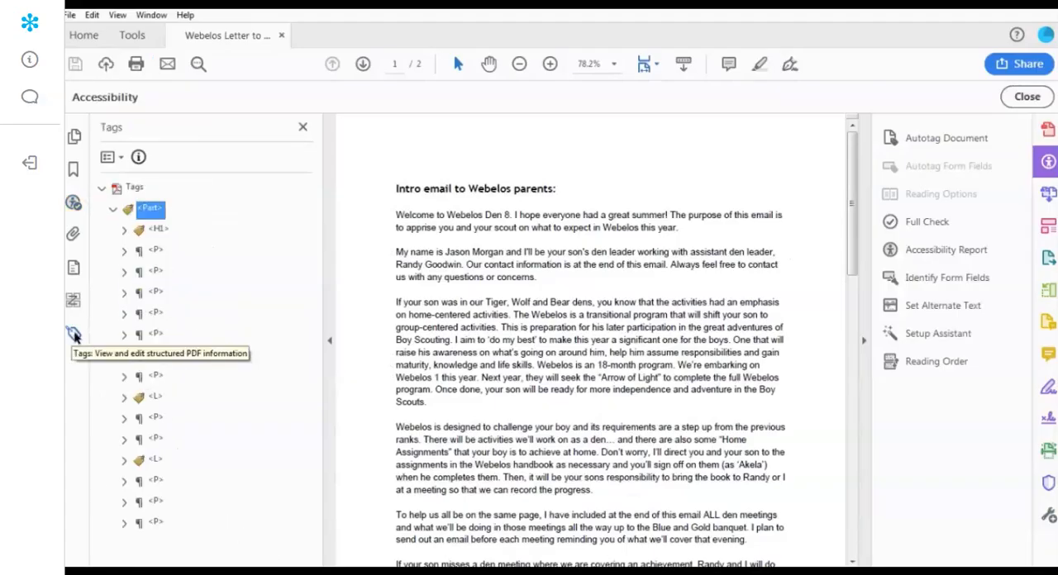
pyautogui.click(157, 231)
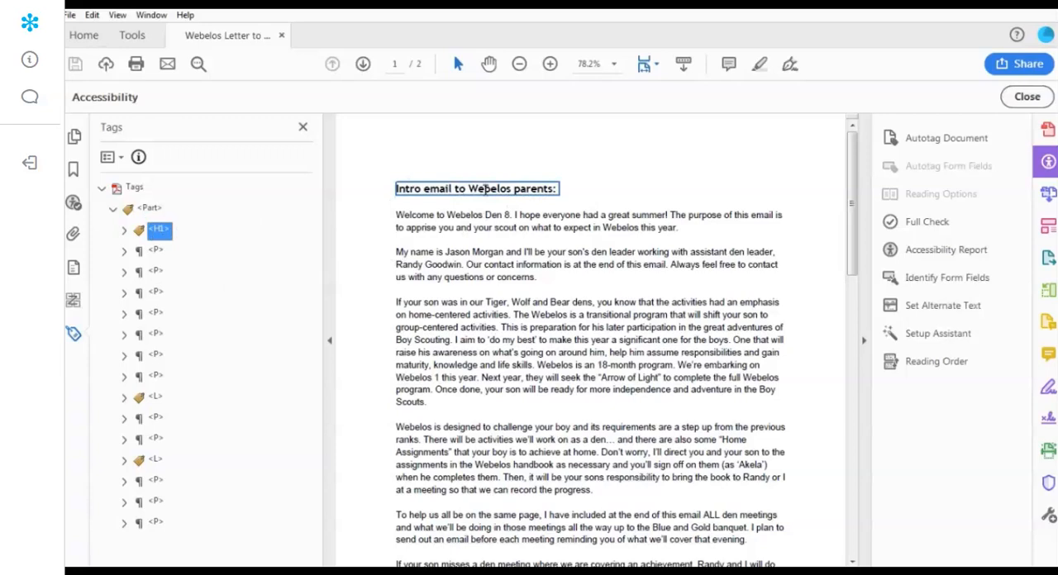
pyautogui.click(156, 251)
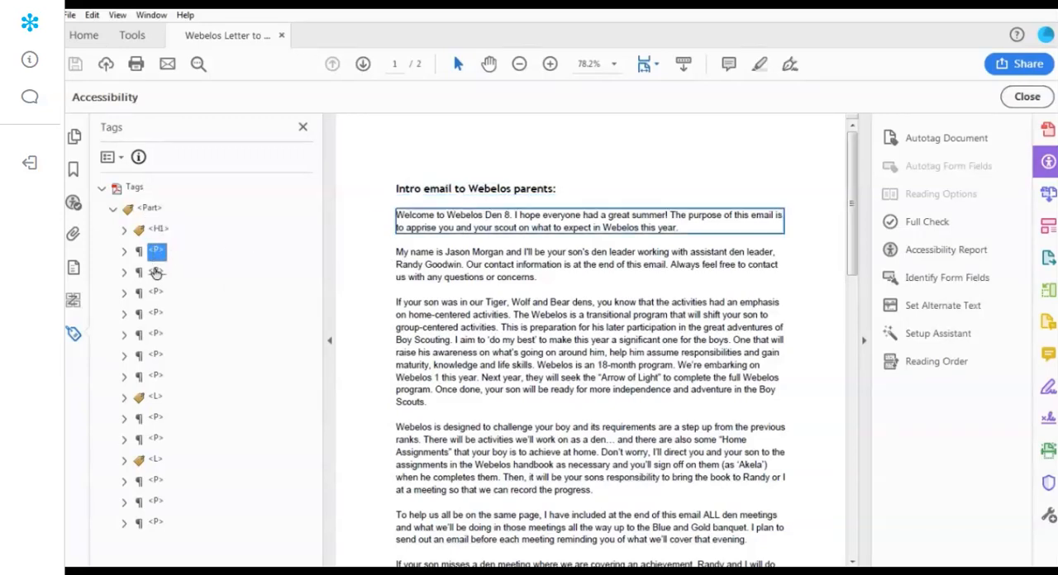
pyautogui.click(156, 274)
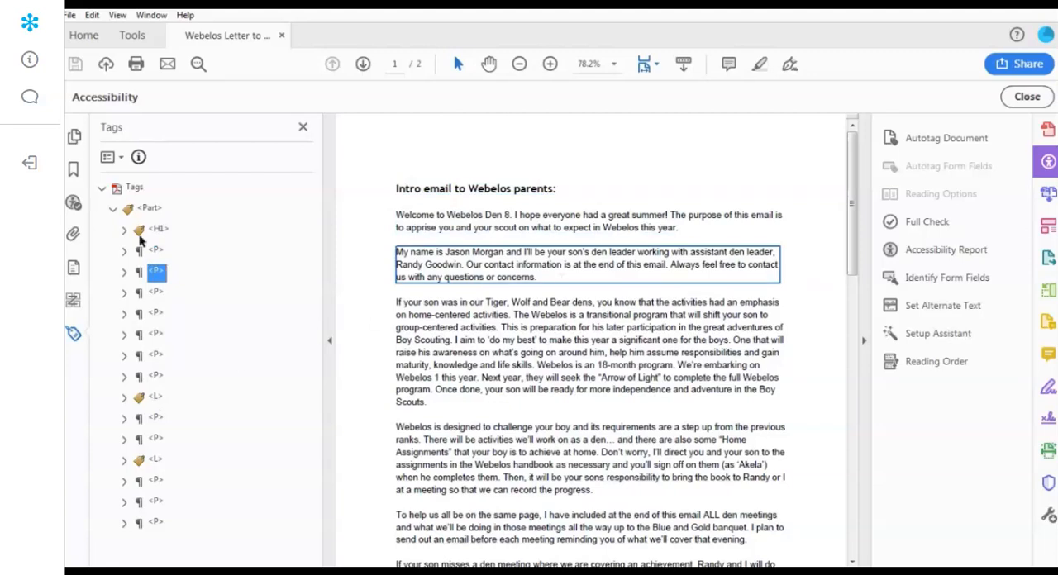
# - Review the numbered content groups on both pages with the Reading Order tool, and close it
pyautogui.click(949, 369)
pyautogui.moveTo(796, 60); pyautogui.dragTo(842, 47)
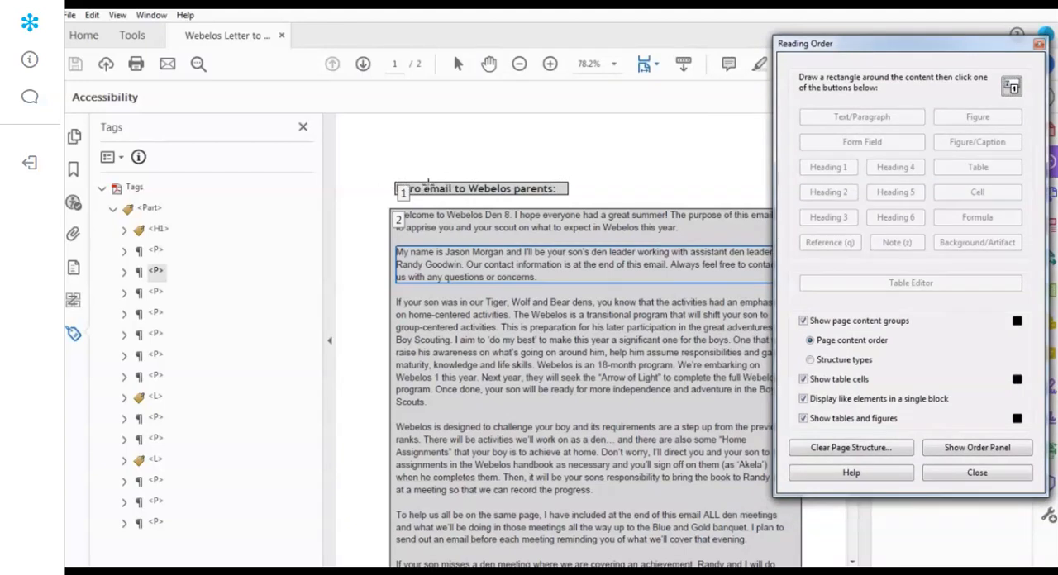
pyautogui.scroll(-1, 411, 194)
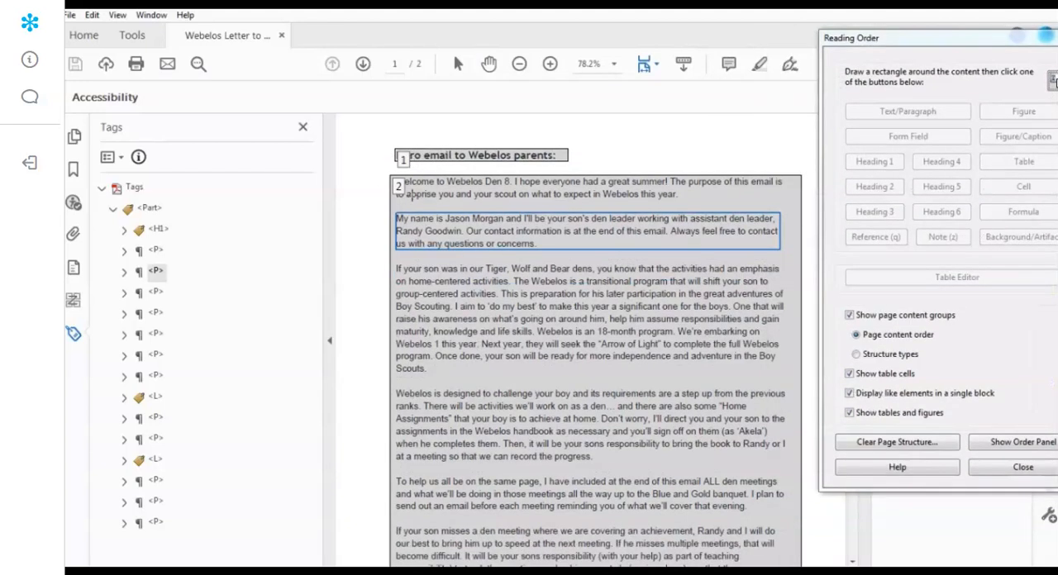
pyautogui.scroll(-5, 411, 194)
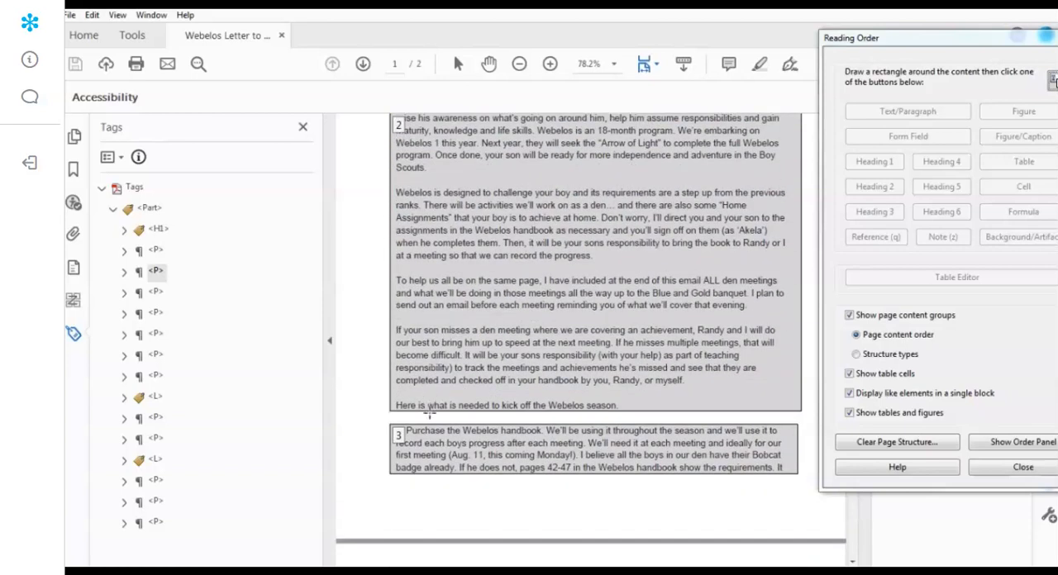
pyautogui.scroll(-12, 429, 413)
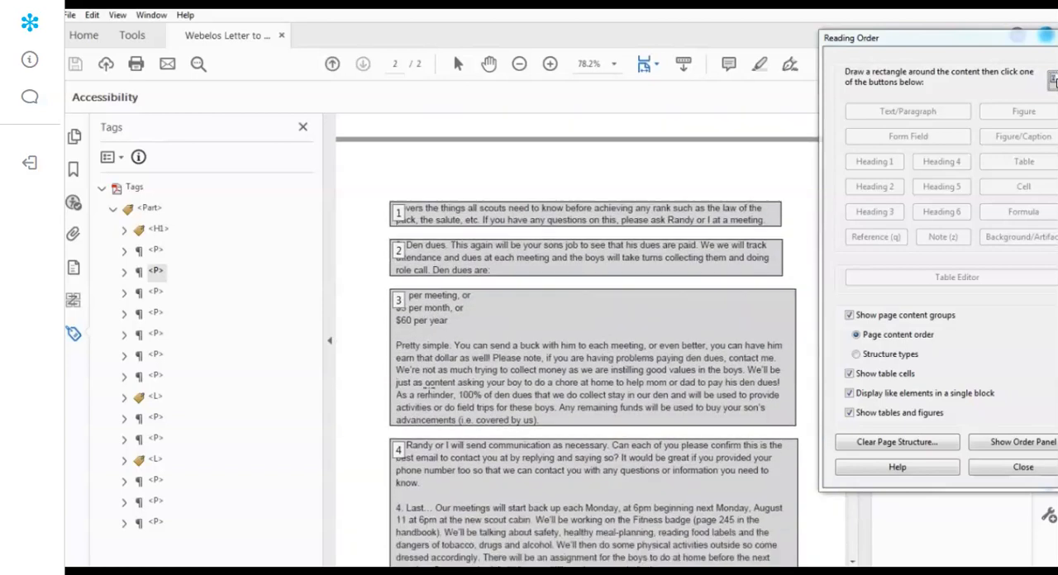
pyautogui.scroll(-2, 429, 385)
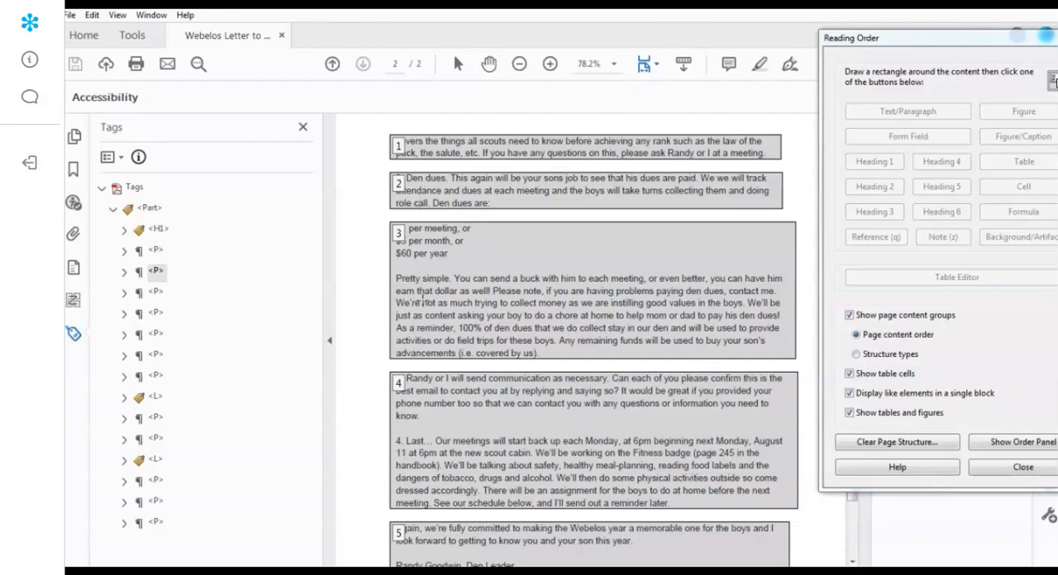
pyautogui.scroll(-3, 422, 298)
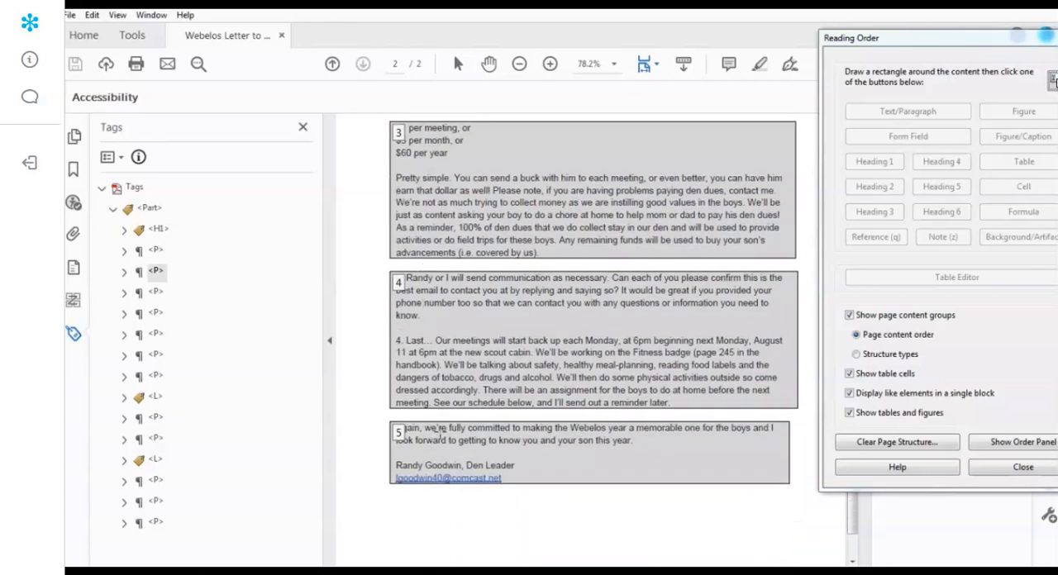
pyautogui.scroll(6, 472, 413)
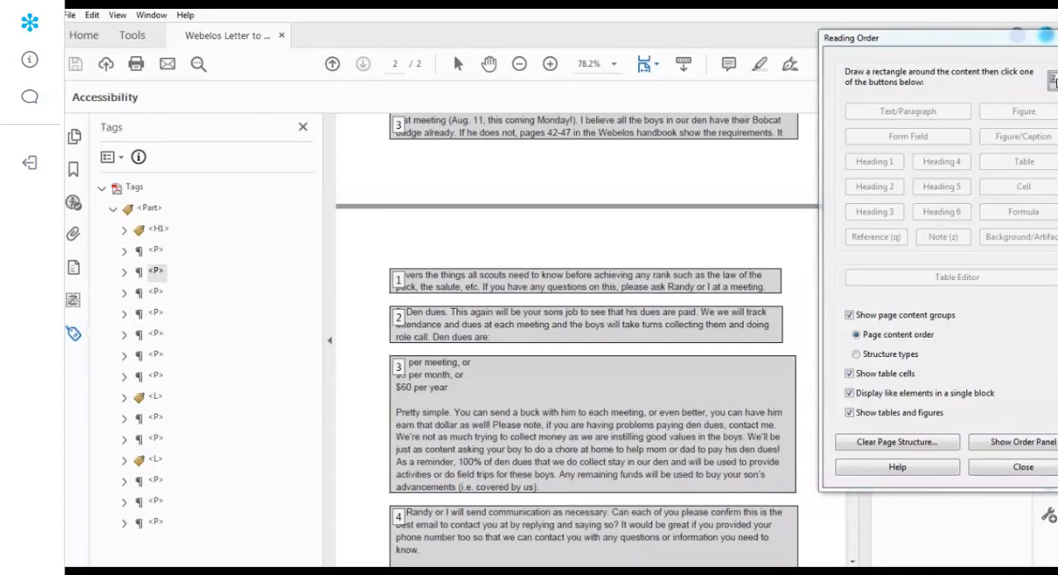
pyautogui.click(1056, 38)
# - Return to the accessibility check results, read the online explanation of the Color contrast rule, and go back to the PDF
pyautogui.click(74, 205)
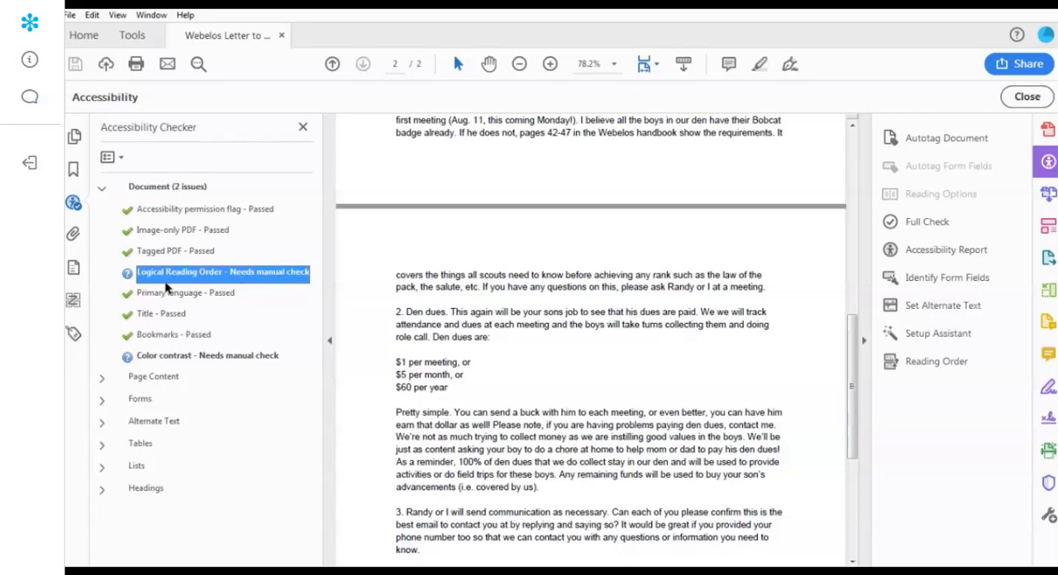
pyautogui.click(173, 357)
pyautogui.rightClick(174, 361)
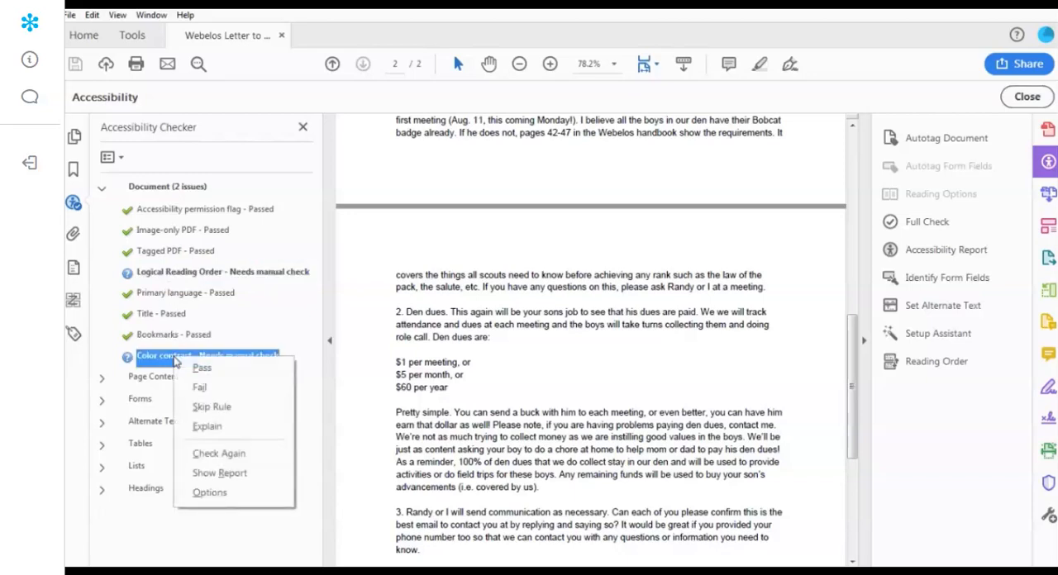
pyautogui.click(206, 428)
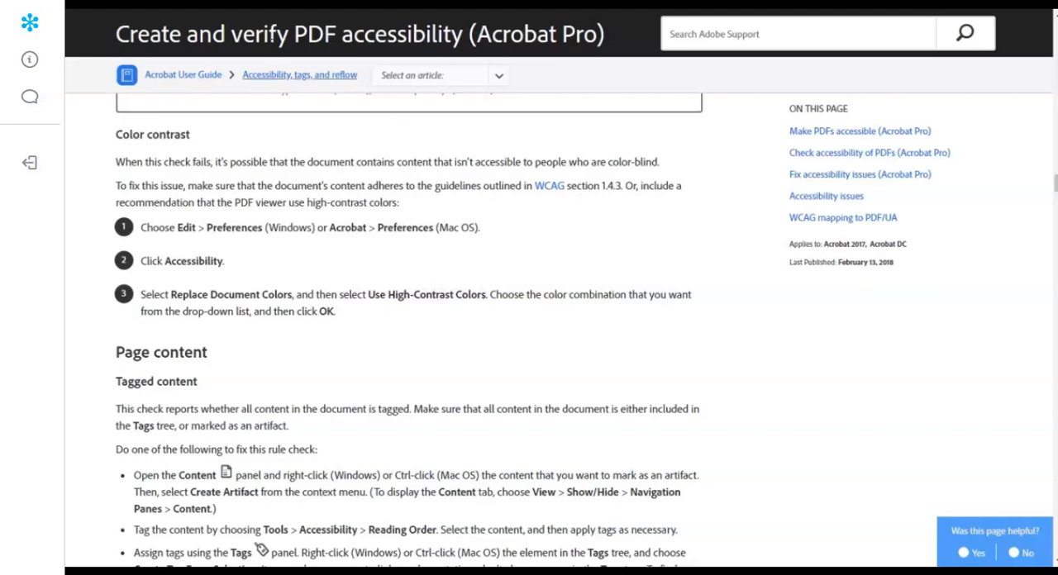
pyautogui.click(245, 571)
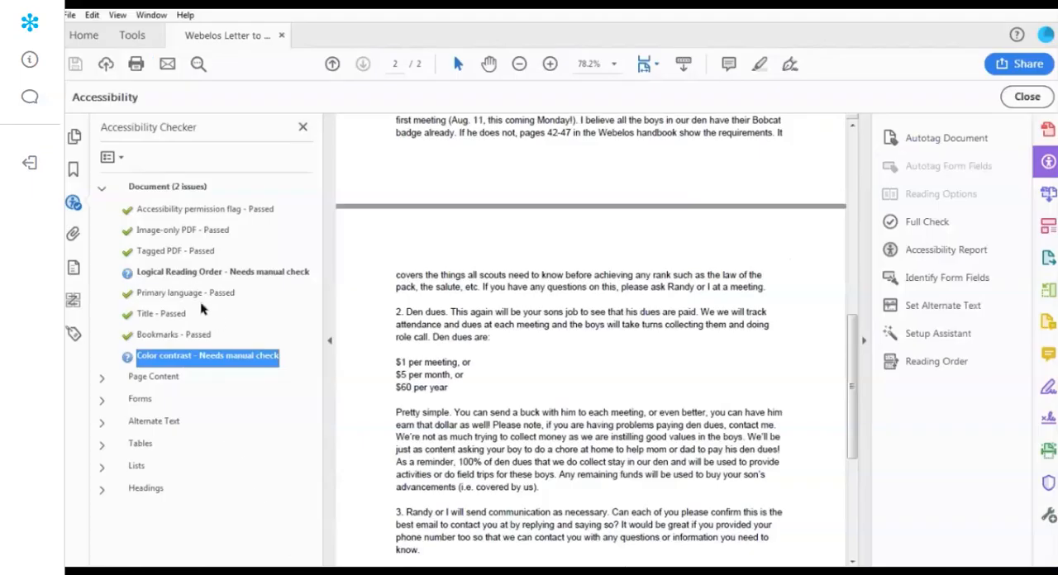
# - Set the accessibility preferences to replace document colors with the high-contrast combination Black text on white
pyautogui.click(92, 15)
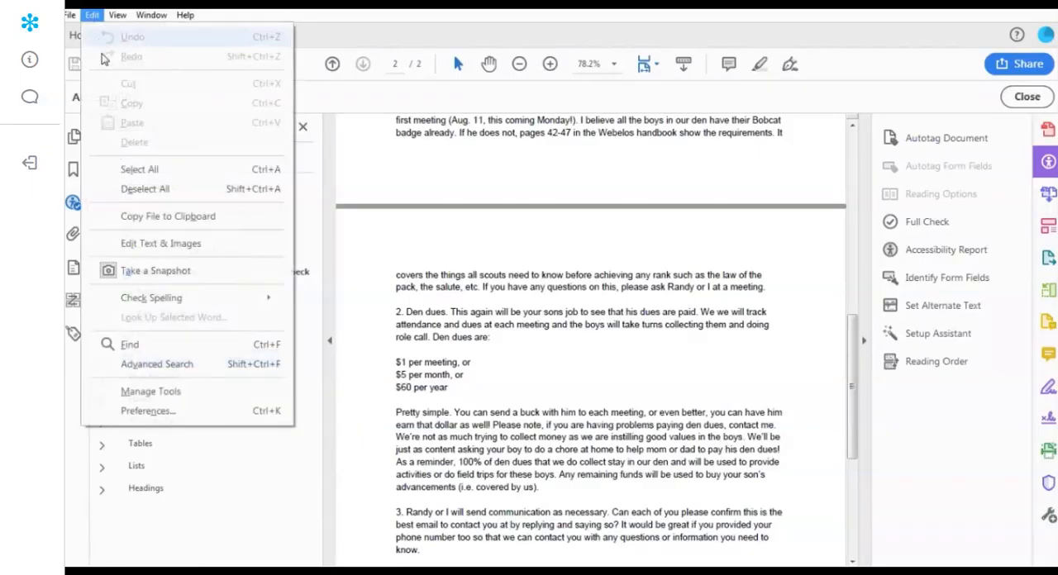
pyautogui.click(147, 411)
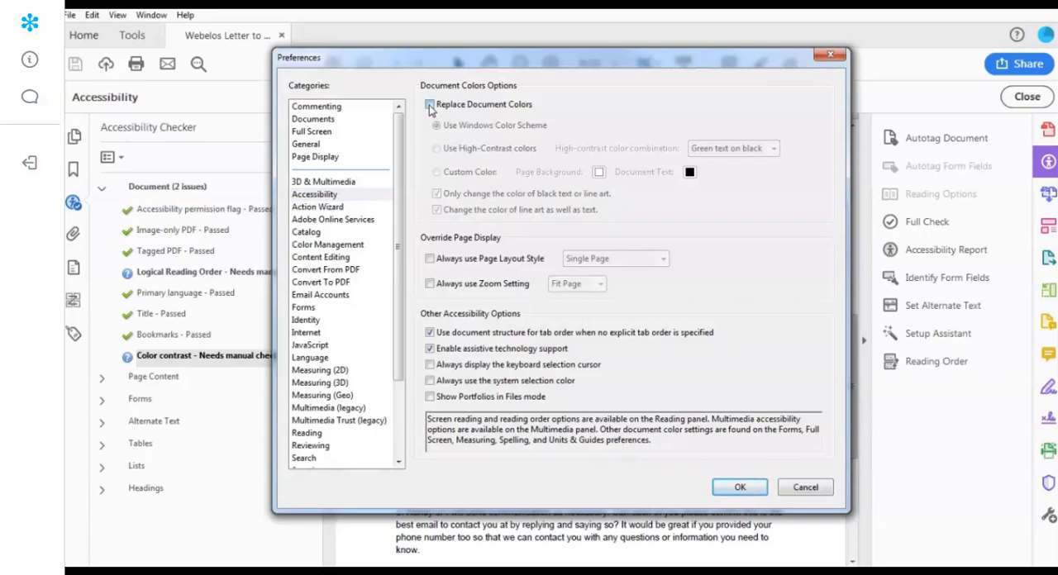
pyautogui.click(430, 105)
pyautogui.click(437, 149)
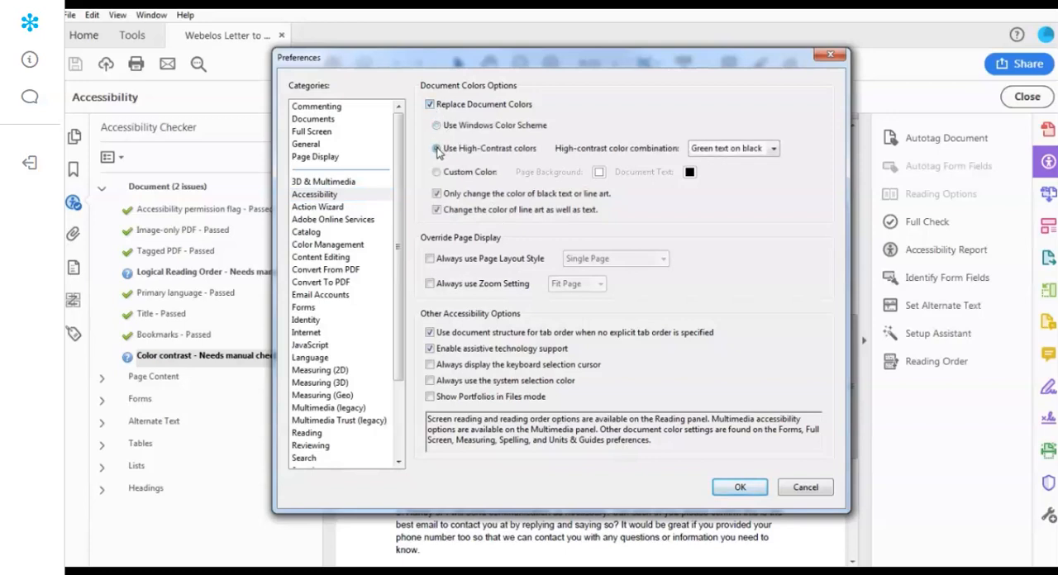
pyautogui.click(734, 149)
pyautogui.click(739, 205)
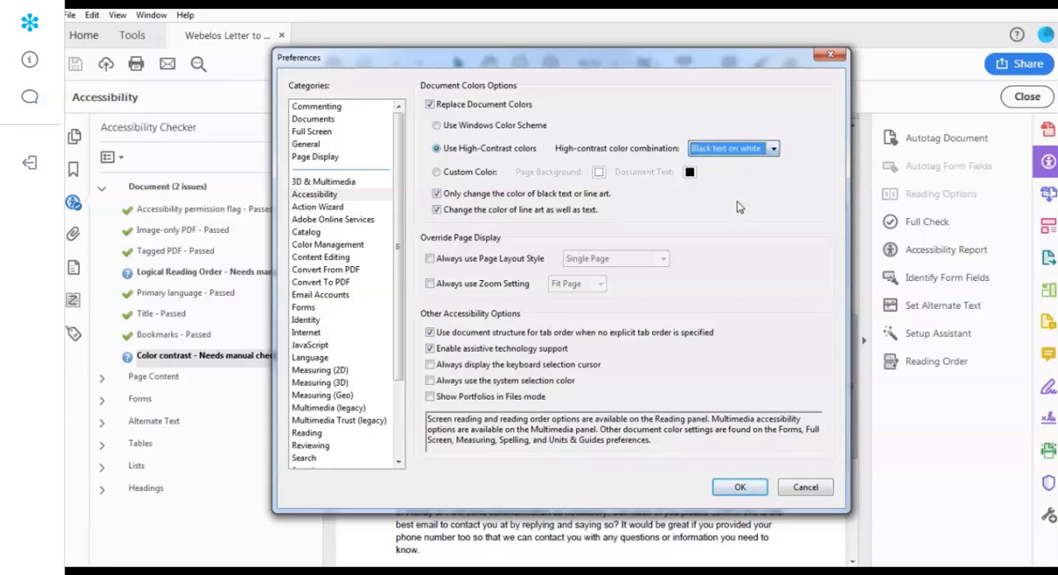
pyautogui.click(741, 487)
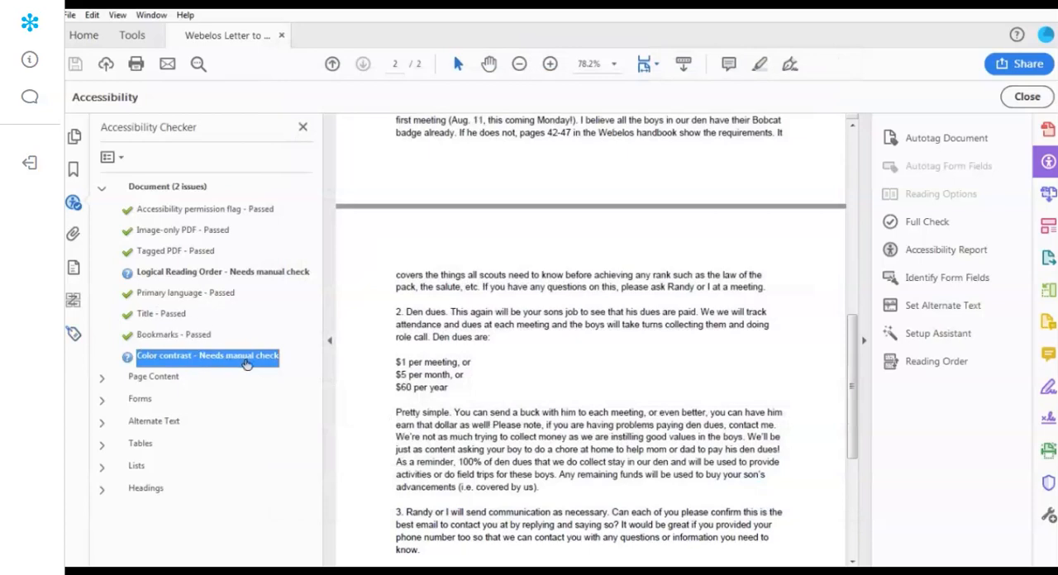
# - Rerun the full accessibility check on the letter and review the Document, Page Content and Forms results
pyautogui.click(928, 222)
pyautogui.click(658, 484)
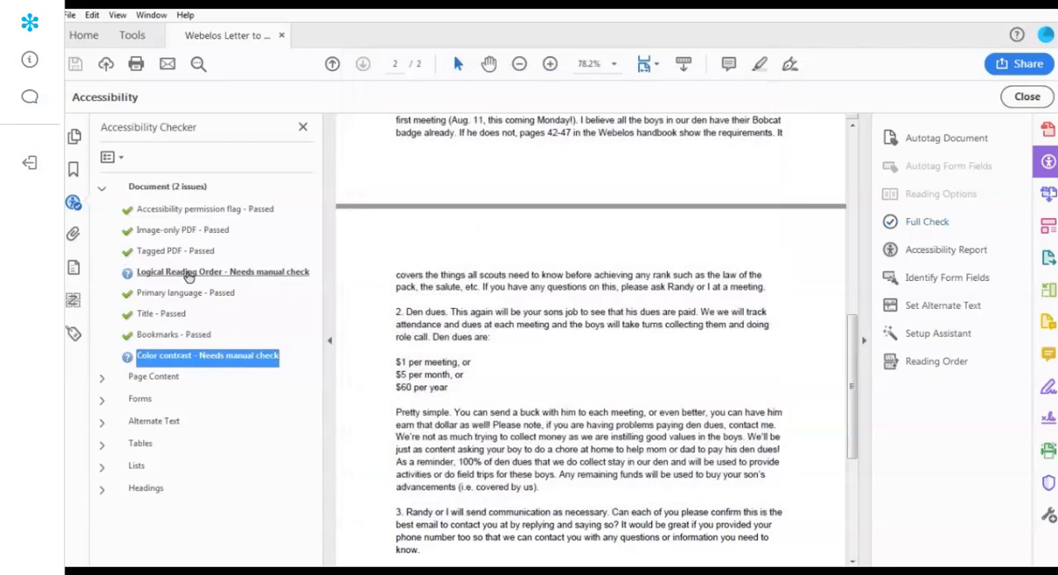
pyautogui.click(103, 190)
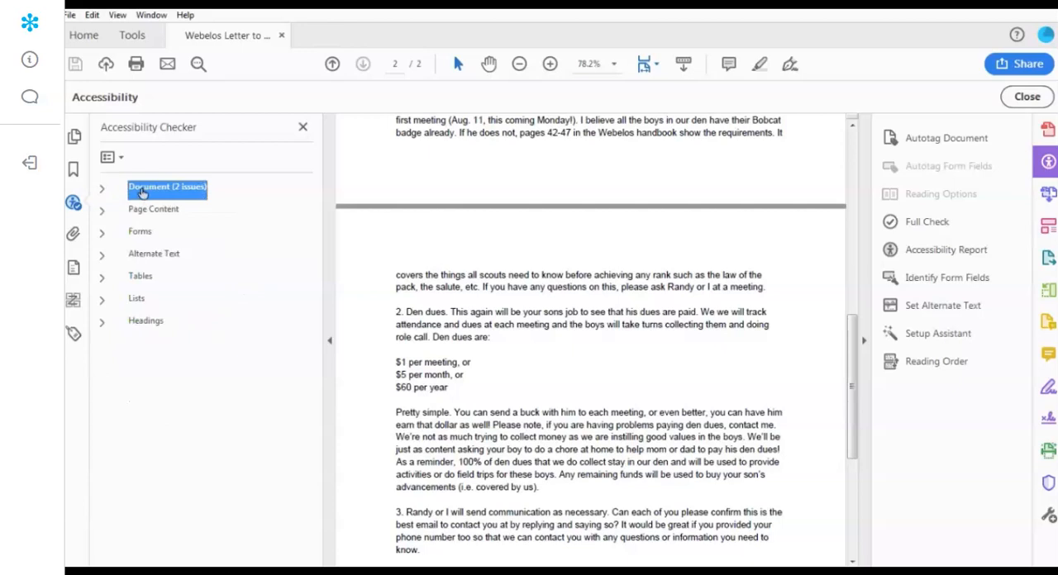
pyautogui.click(104, 213)
pyautogui.click(103, 213)
pyautogui.click(103, 236)
pyautogui.click(102, 236)
# - Close the Webelos letter and open the Student Accident Form PDF from the recent files
pyautogui.click(69, 15)
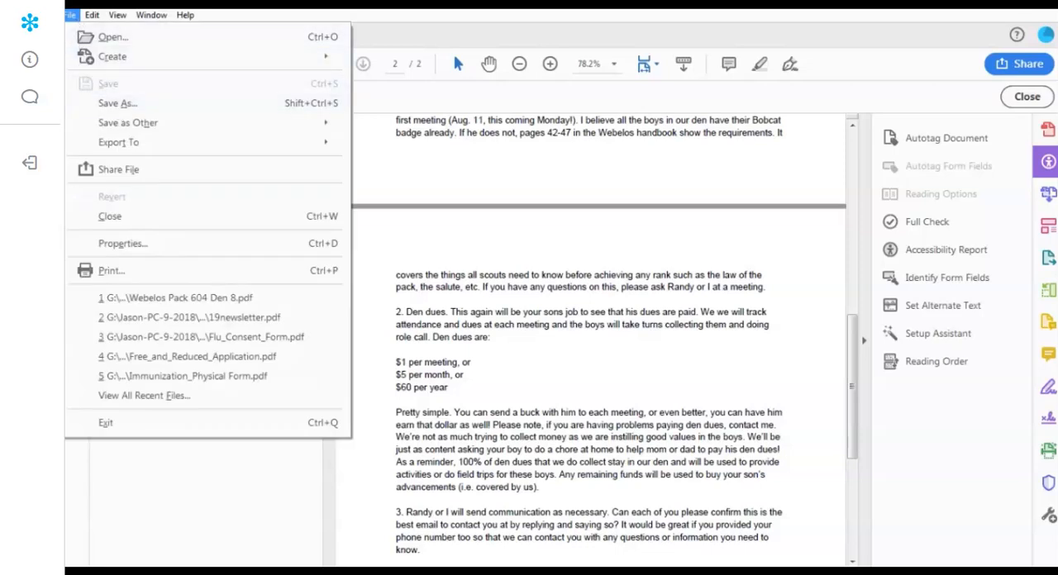
pyautogui.click(420, 119)
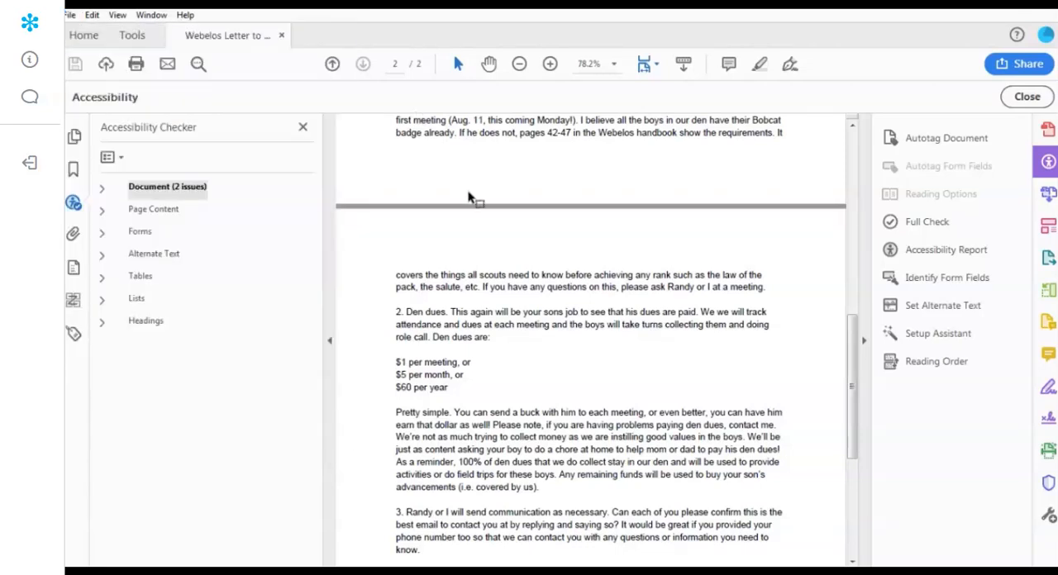
pyautogui.click(281, 36)
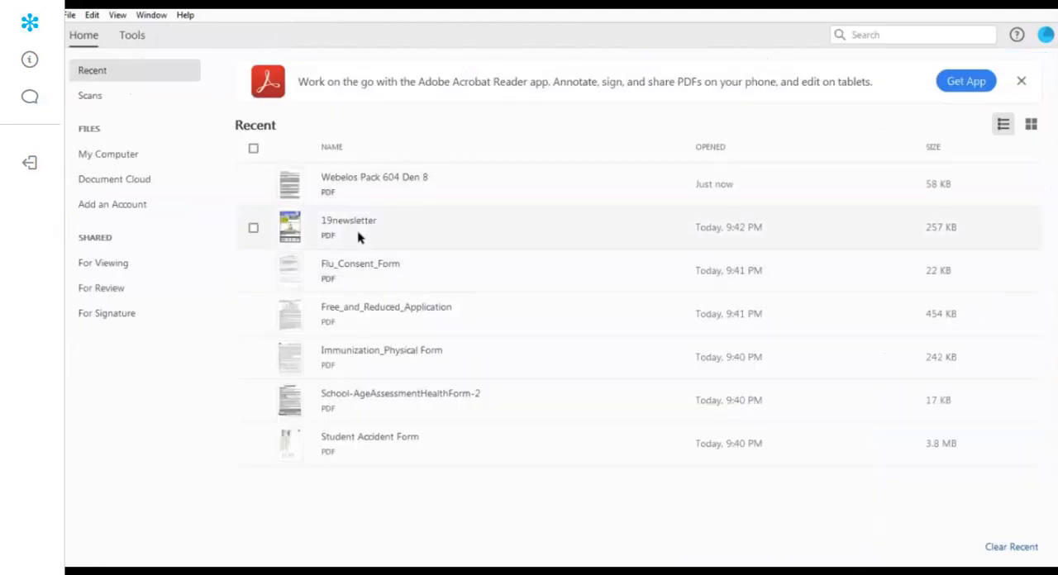
pyautogui.doubleClick(364, 438)
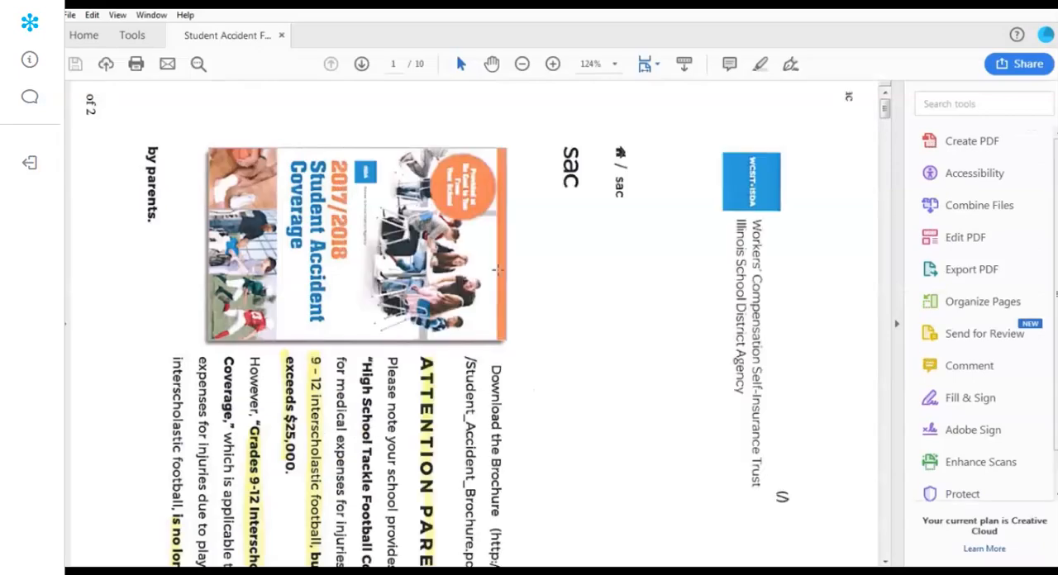
# - Examine the Student Accident Form's pages, testing whether text can be selected on the sideways first page and further down
pyautogui.moveTo(888, 120); pyautogui.dragTo(892, 309)
pyautogui.moveTo(733, 296); pyautogui.dragTo(361, 368)
pyautogui.click(241, 211)
pyautogui.click(836, 357)
pyautogui.moveTo(885, 311); pyautogui.dragTo(885, 108)
pyautogui.moveTo(822, 133); pyautogui.dragTo(159, 488)
pyautogui.click(587, 392)
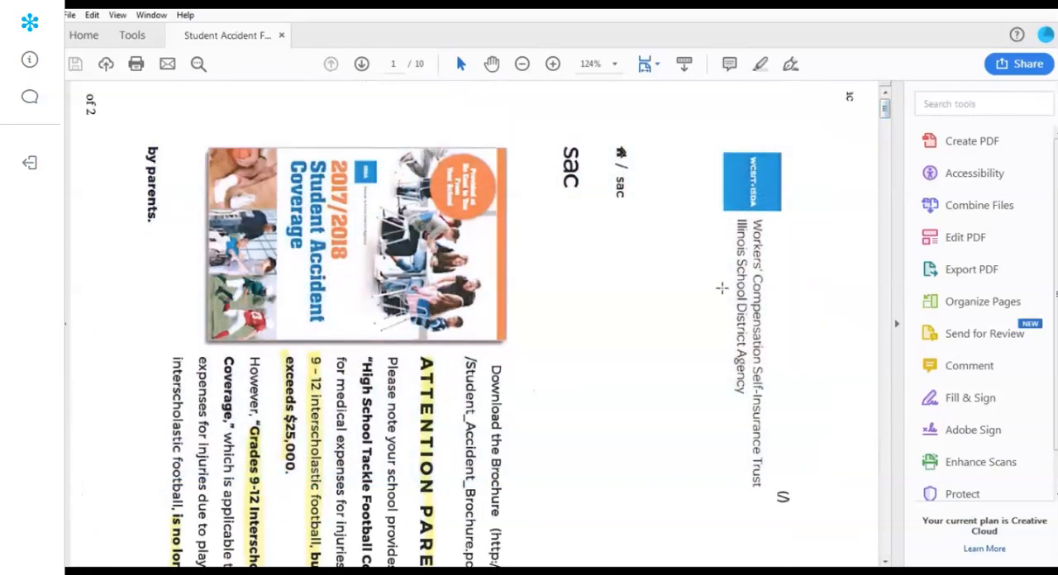
pyautogui.moveTo(886, 109)
pyautogui.mouseDown()
pyautogui.moveTo(890, 190)
pyautogui.moveTo(896, 120)
pyautogui.moveTo(885, 103)
pyautogui.mouseUp()
pyautogui.moveTo(886, 115); pyautogui.dragTo(895, 212)
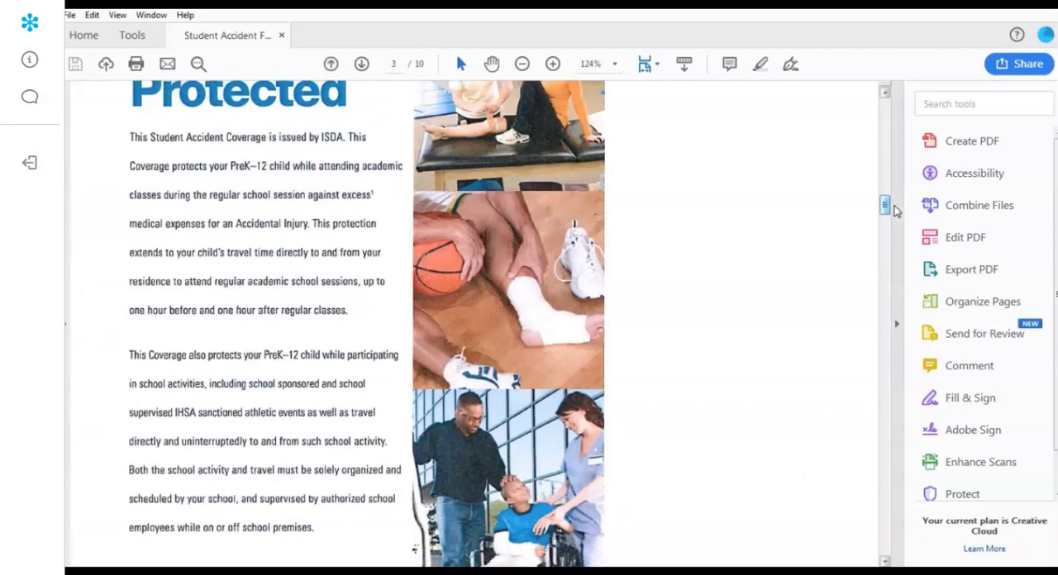
# - Replace the open accident form with School-AgeAssessmentHealthForm-2, and examine its page content and whether its text can be selected
pyautogui.click(282, 35)
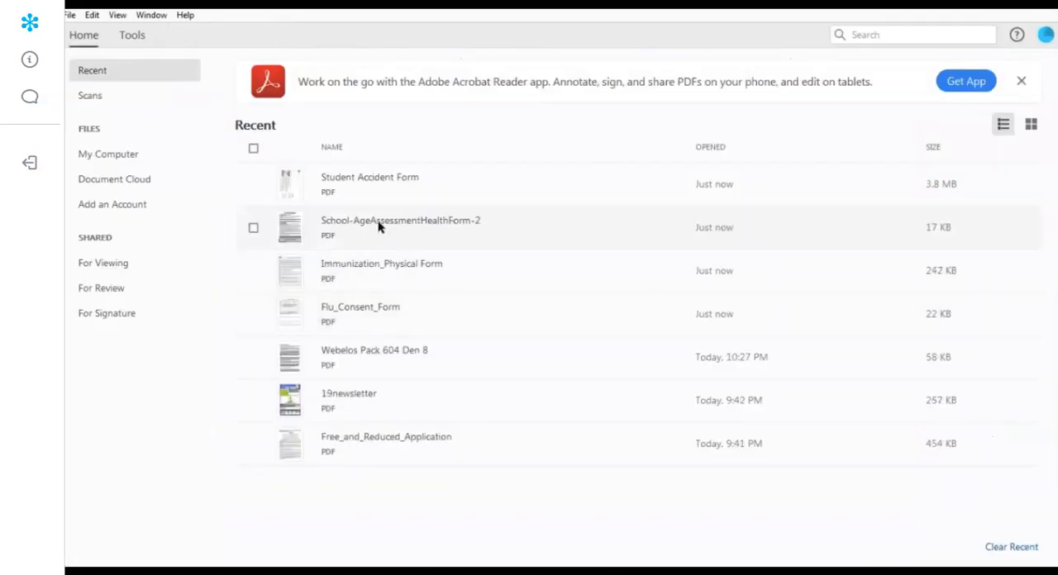
pyautogui.click(379, 227)
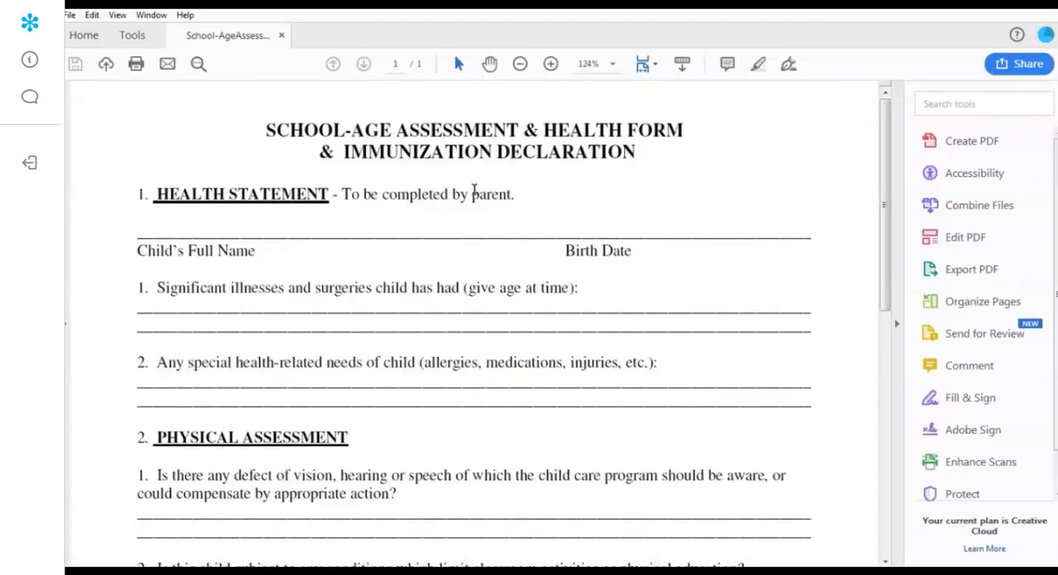
pyautogui.moveTo(886, 203)
pyautogui.mouseDown()
pyautogui.moveTo(900, 374)
pyautogui.moveTo(891, 178)
pyautogui.mouseUp()
pyautogui.moveTo(288, 132); pyautogui.dragTo(534, 476)
pyautogui.click(632, 217)
pyautogui.scroll(-3, 505, 314)
pyautogui.scroll(-6, 508, 338)
pyautogui.scroll(8, 507, 343)
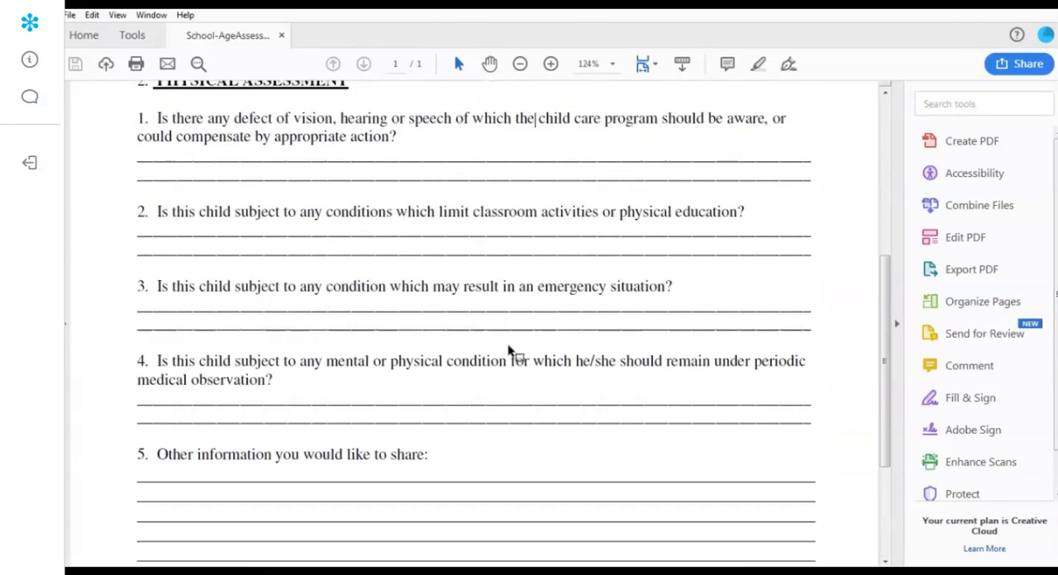
pyautogui.scroll(3, 507, 335)
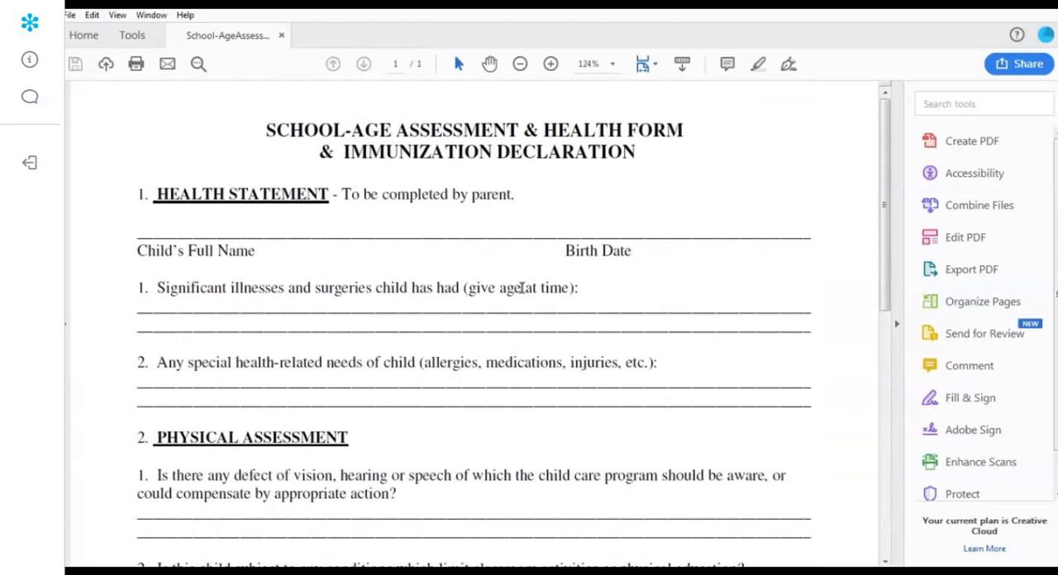
# - Run a full accessibility check on all pages of the health form and review the Document and Page Content issues
pyautogui.click(970, 180)
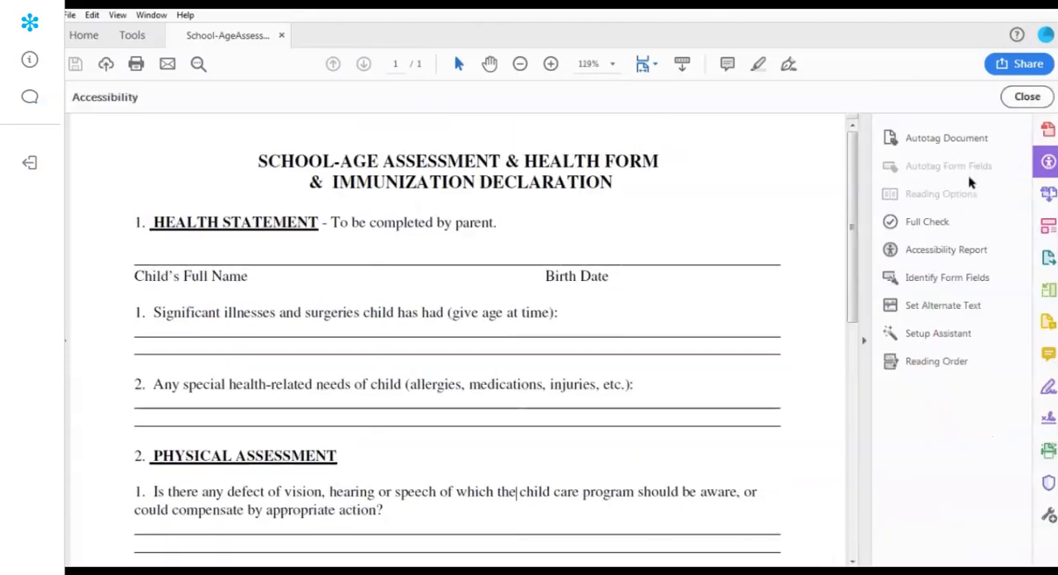
pyautogui.click(926, 225)
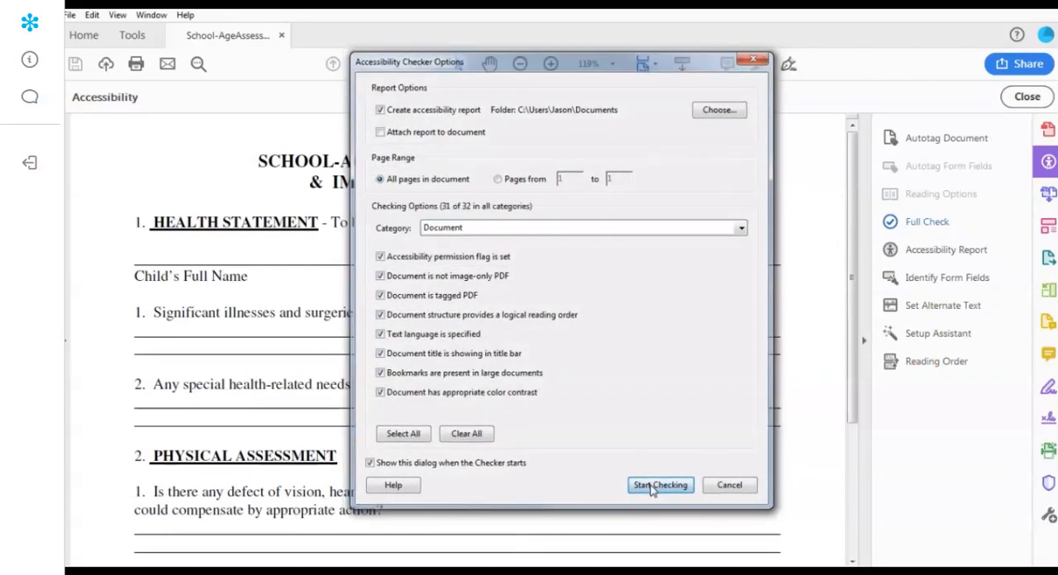
pyautogui.click(659, 486)
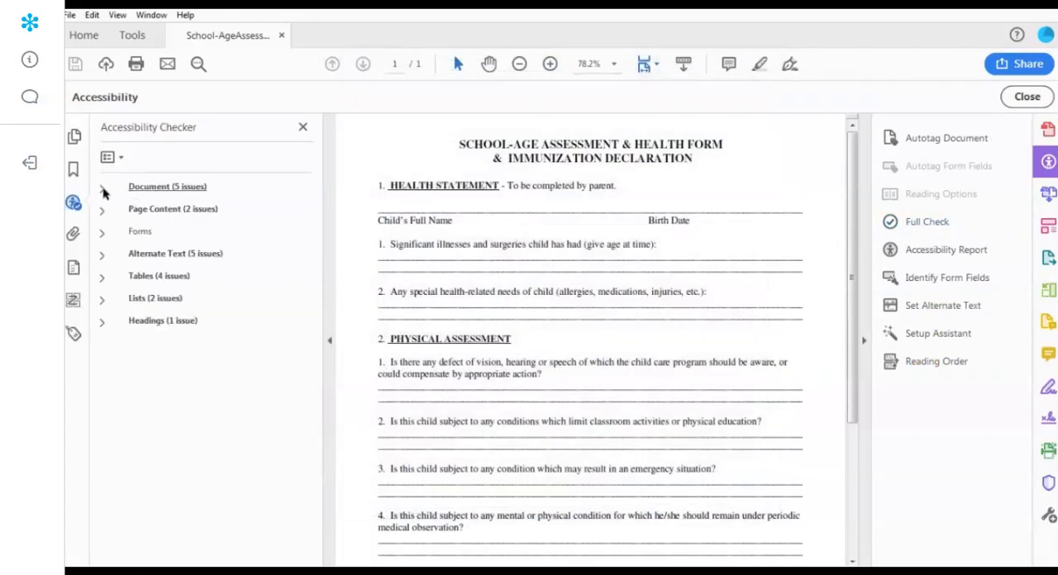
pyautogui.click(103, 212)
pyautogui.click(103, 212)
pyautogui.click(101, 189)
pyautogui.click(102, 189)
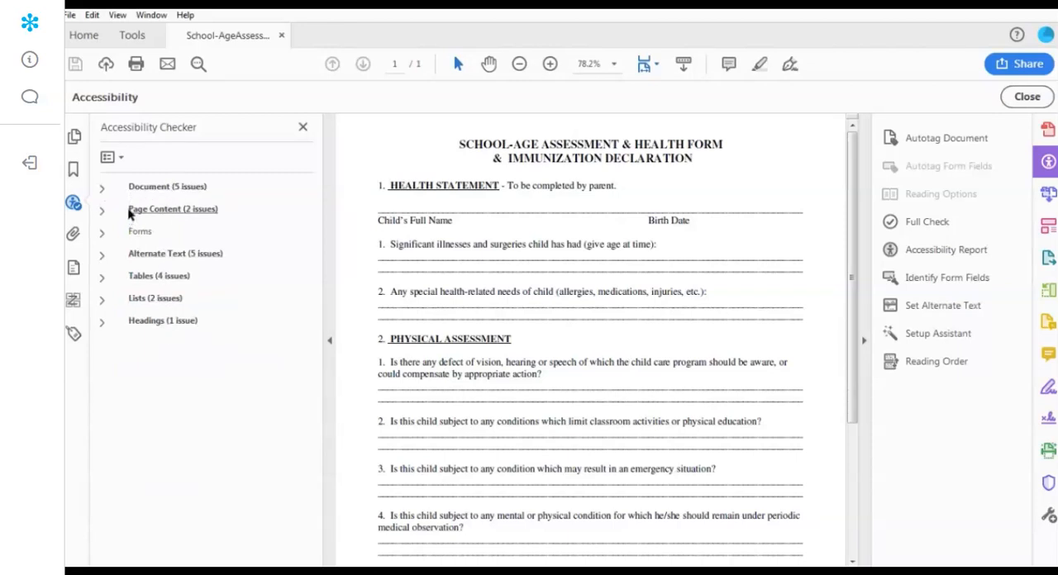
# - Autotag the health form and rerun the full accessibility check on all pages
pyautogui.click(922, 142)
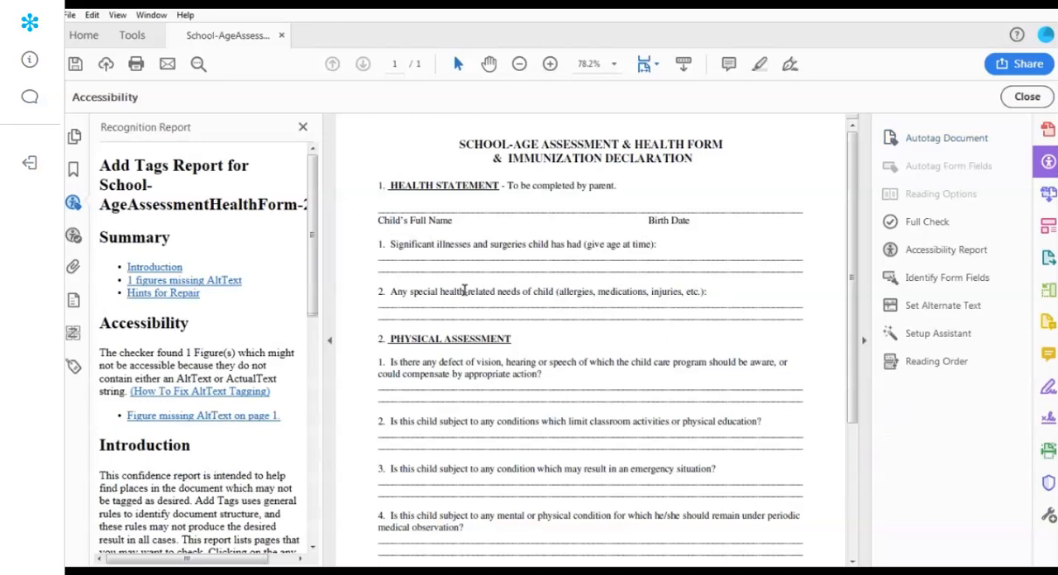
pyautogui.click(928, 223)
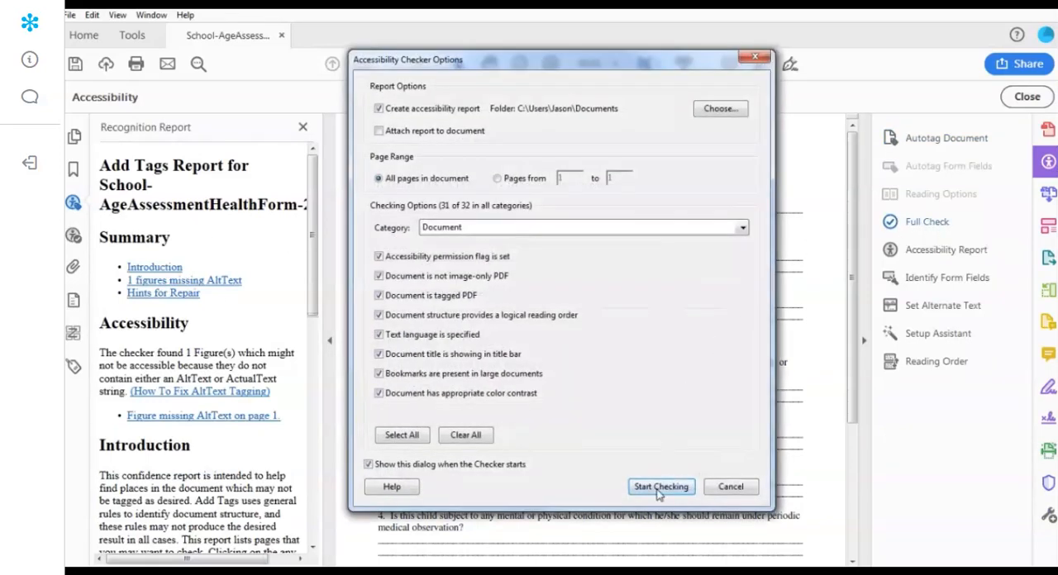
pyautogui.click(660, 487)
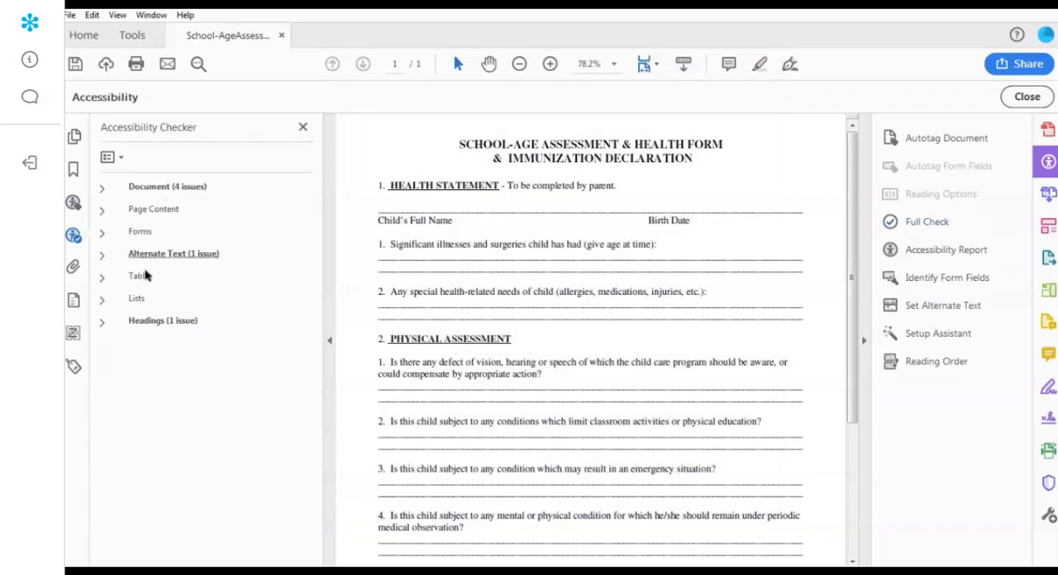
# - Review the new check results for Page Content, Forms and Tables, and expand the Document issues
pyautogui.click(102, 212)
pyautogui.click(101, 212)
pyautogui.click(101, 232)
pyautogui.click(102, 236)
pyautogui.click(102, 278)
pyautogui.click(103, 281)
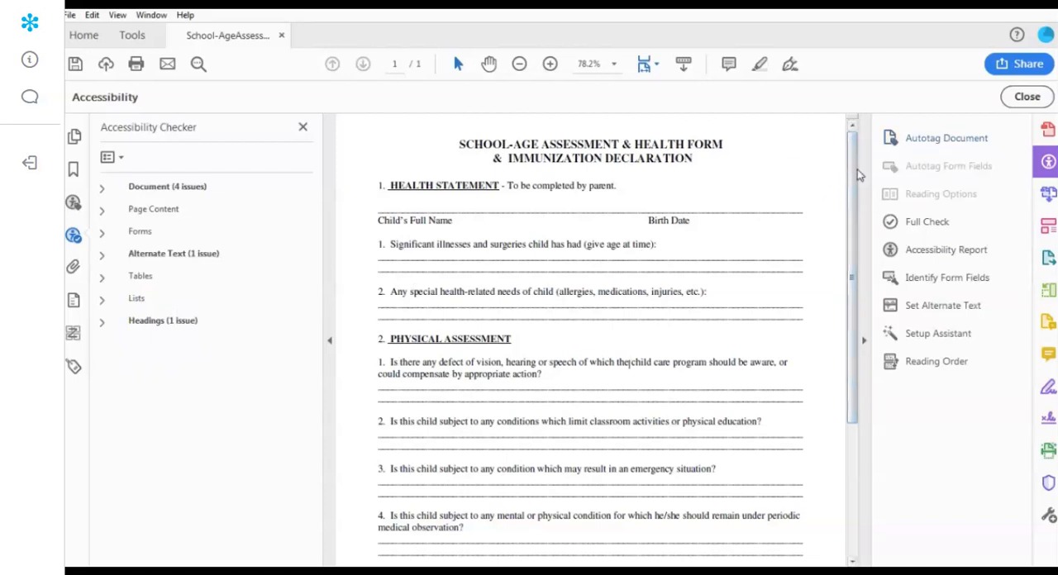
pyautogui.click(101, 189)
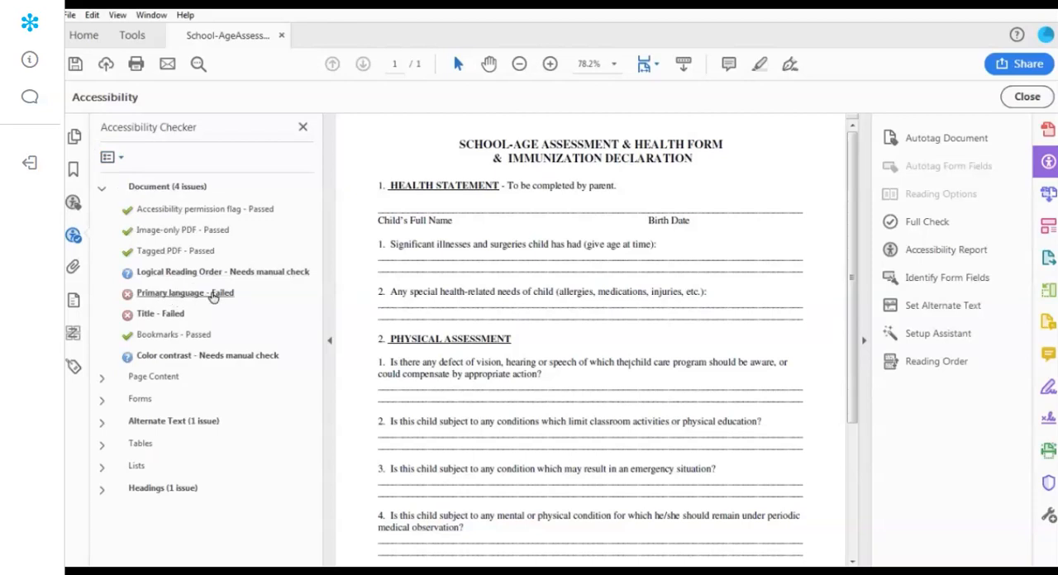
# - Look up the failed Primary language rule and set the document's language to English in its properties
pyautogui.rightClick(167, 296)
pyautogui.click(198, 345)
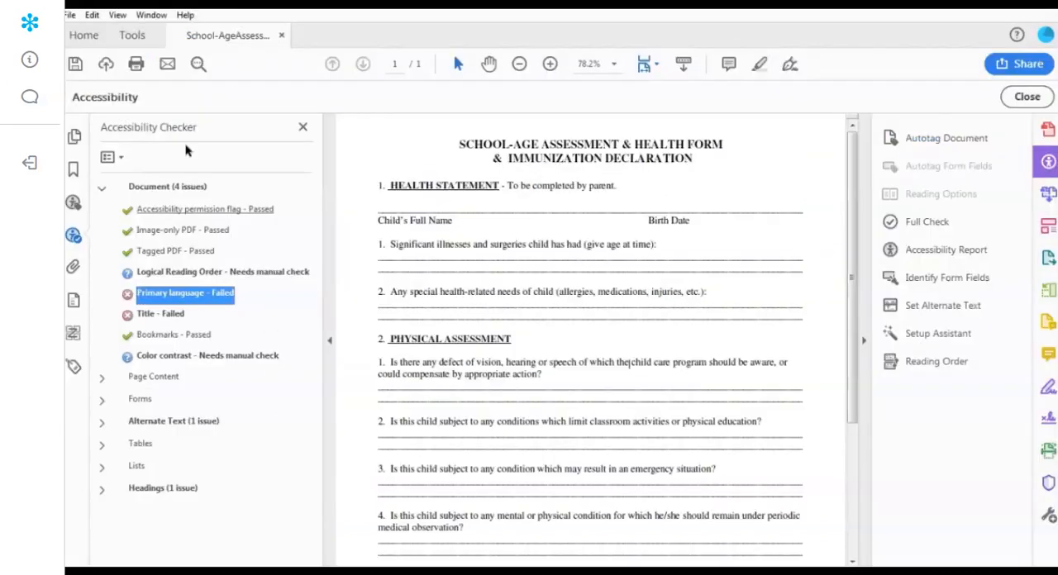
pyautogui.click(71, 15)
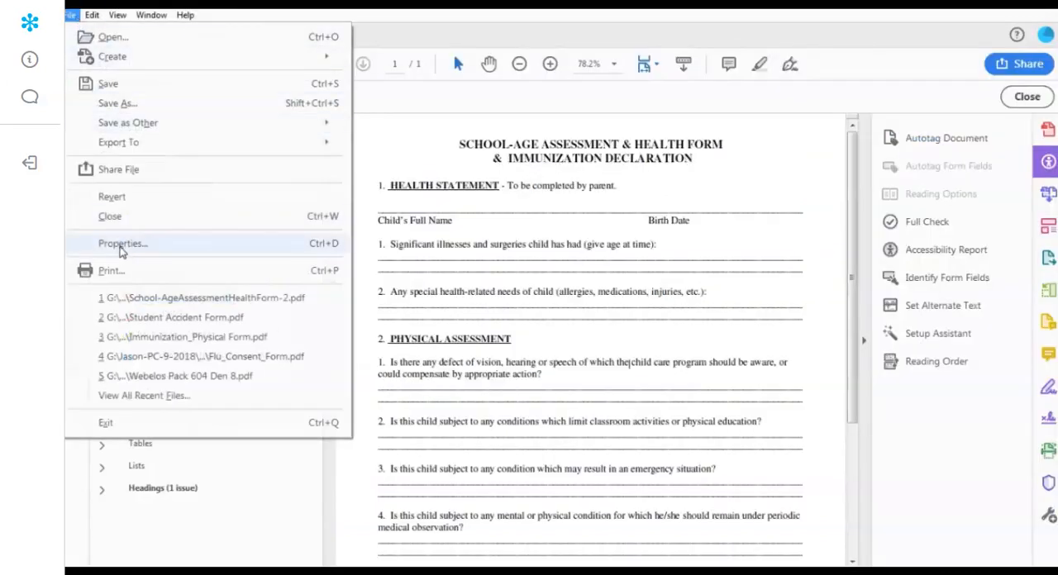
pyautogui.click(91, 245)
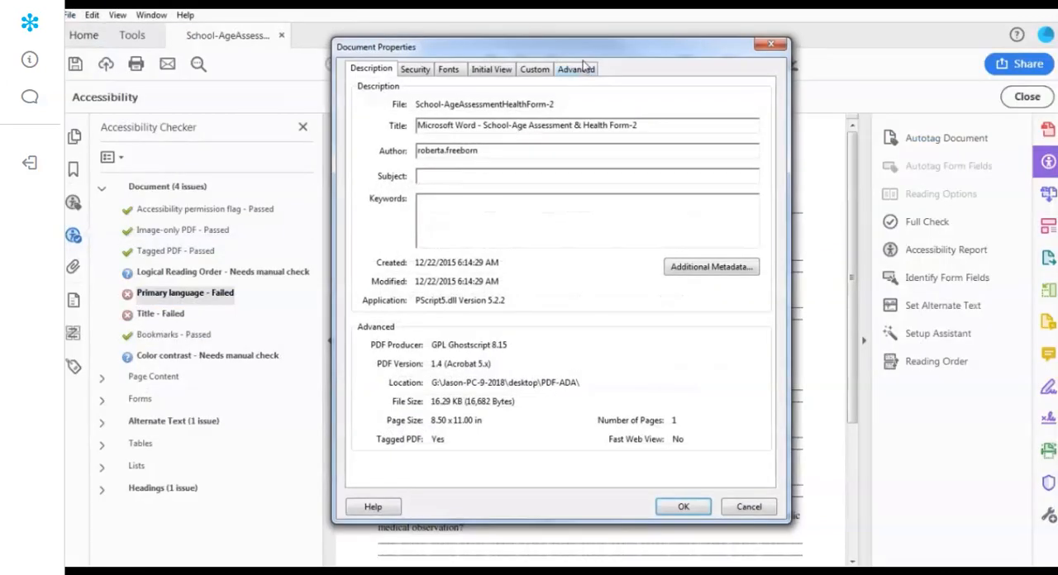
pyautogui.click(582, 69)
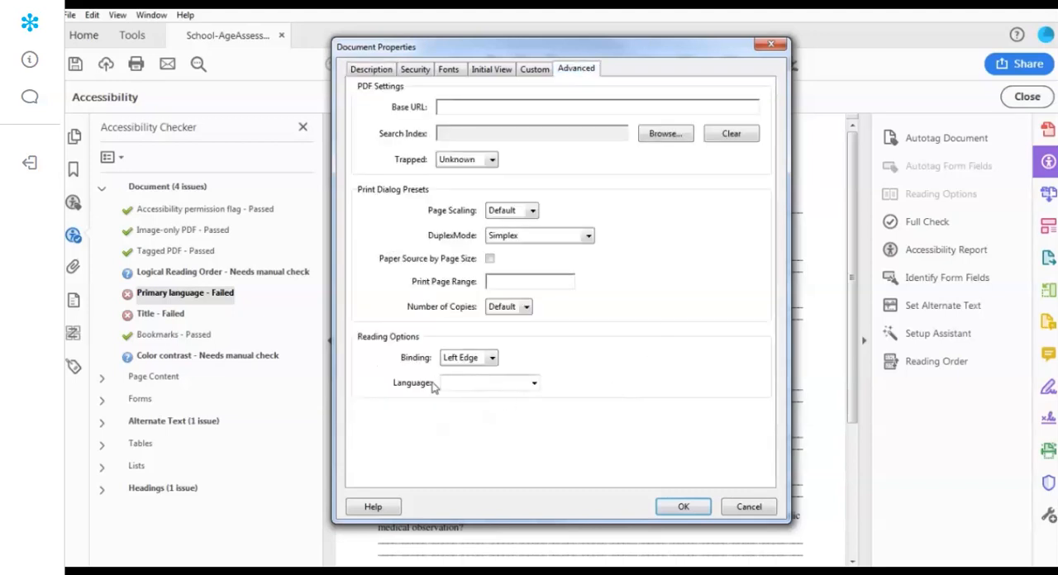
pyautogui.click(536, 384)
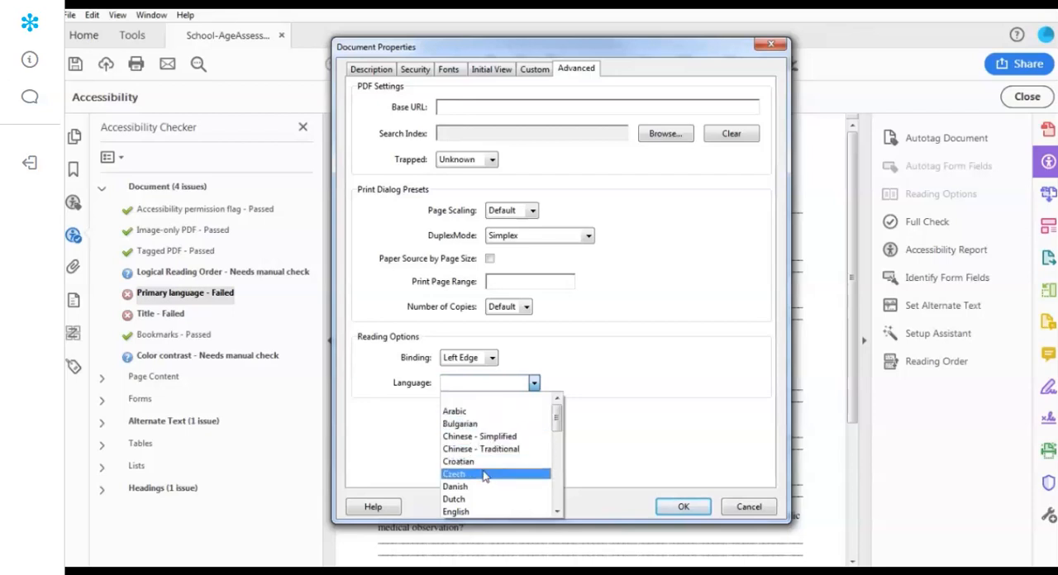
pyautogui.click(482, 512)
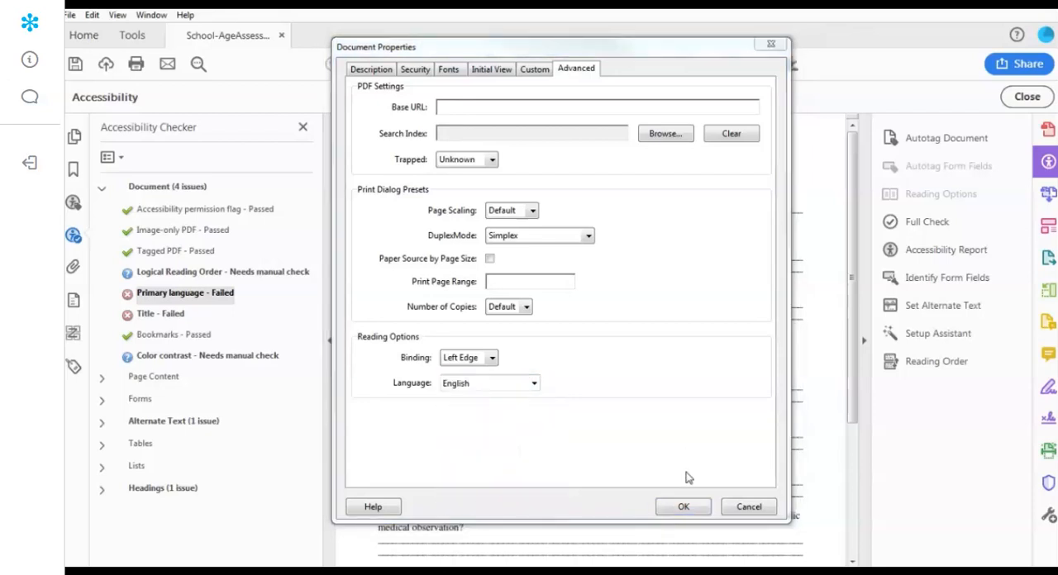
pyautogui.click(683, 508)
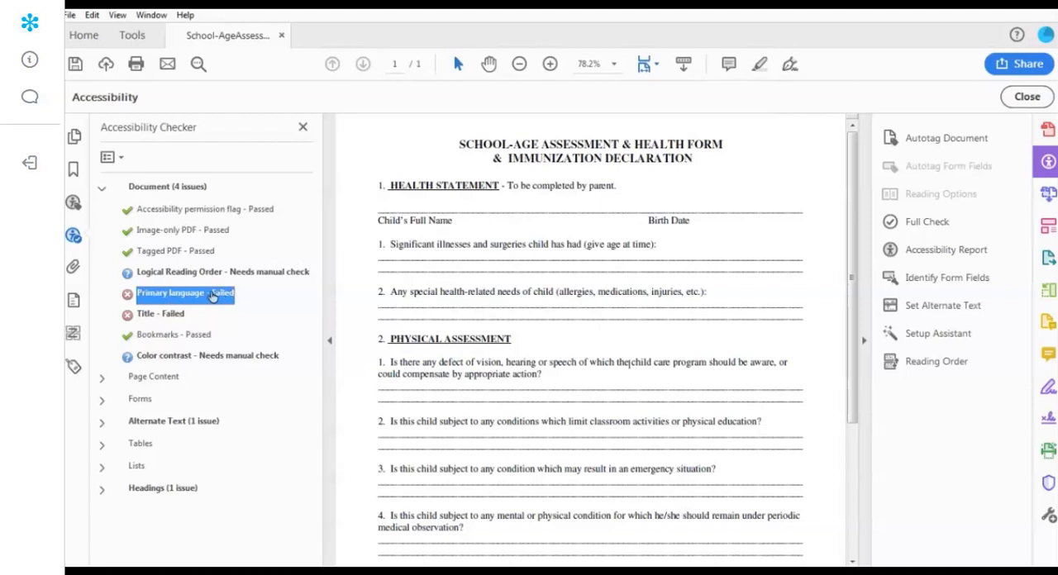
# - Read the online explanation of the Title rule and change the document title to "School-Age Assessment & Health Form"
pyautogui.rightClick(151, 320)
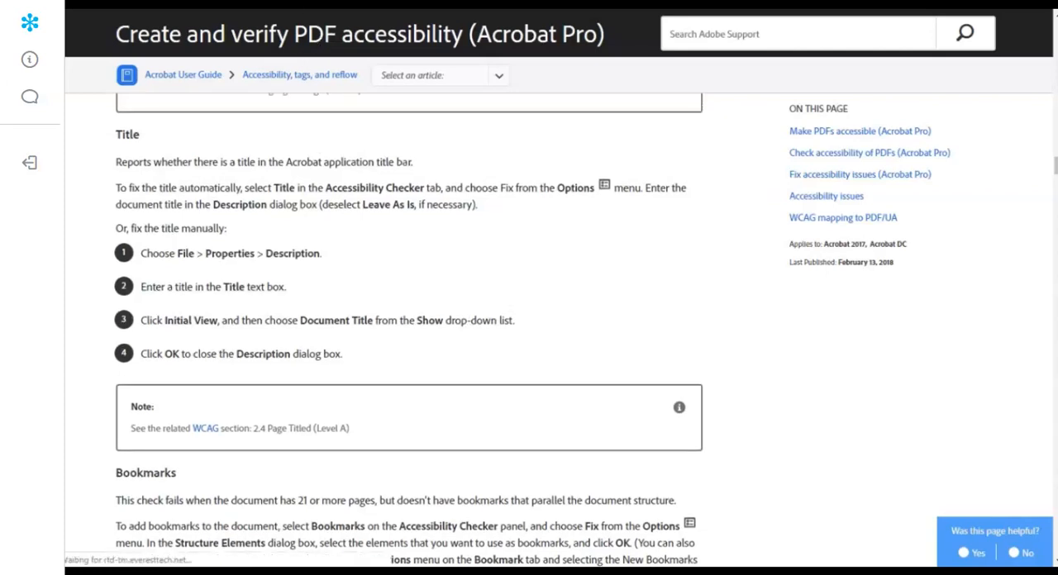
pyautogui.hotkey('alt', 'Tab')
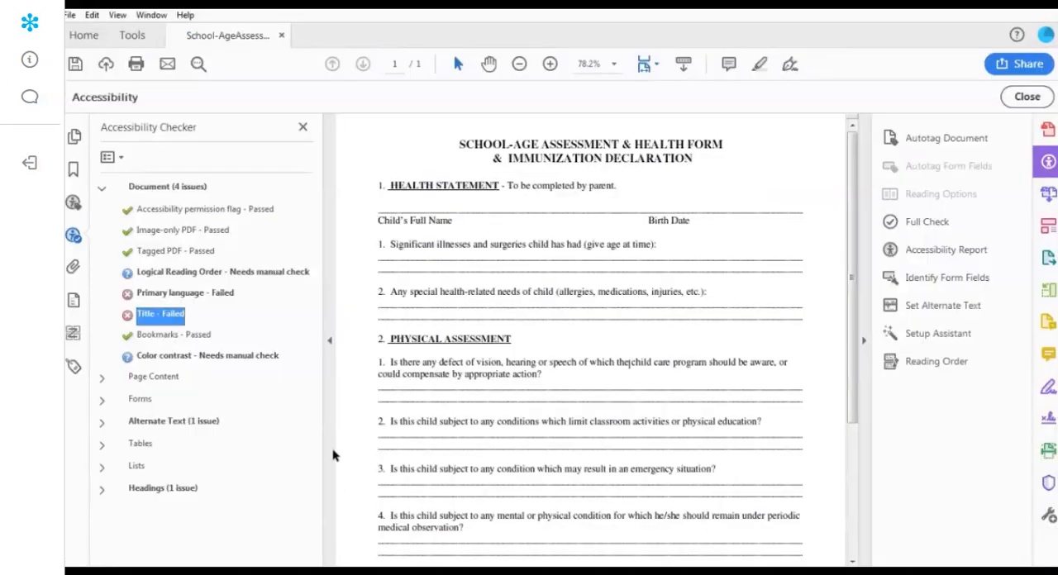
pyautogui.click(70, 15)
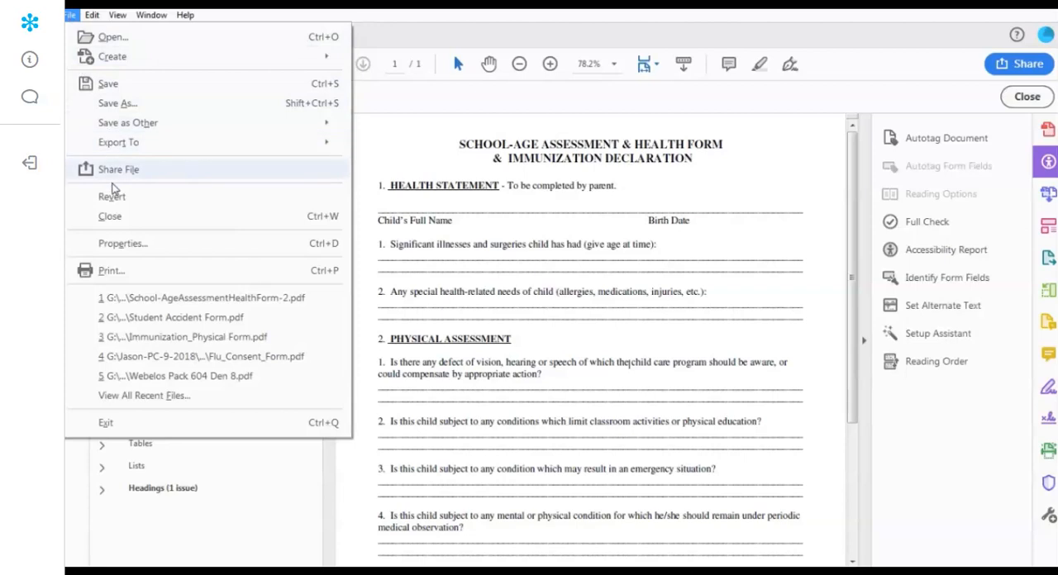
pyautogui.click(120, 245)
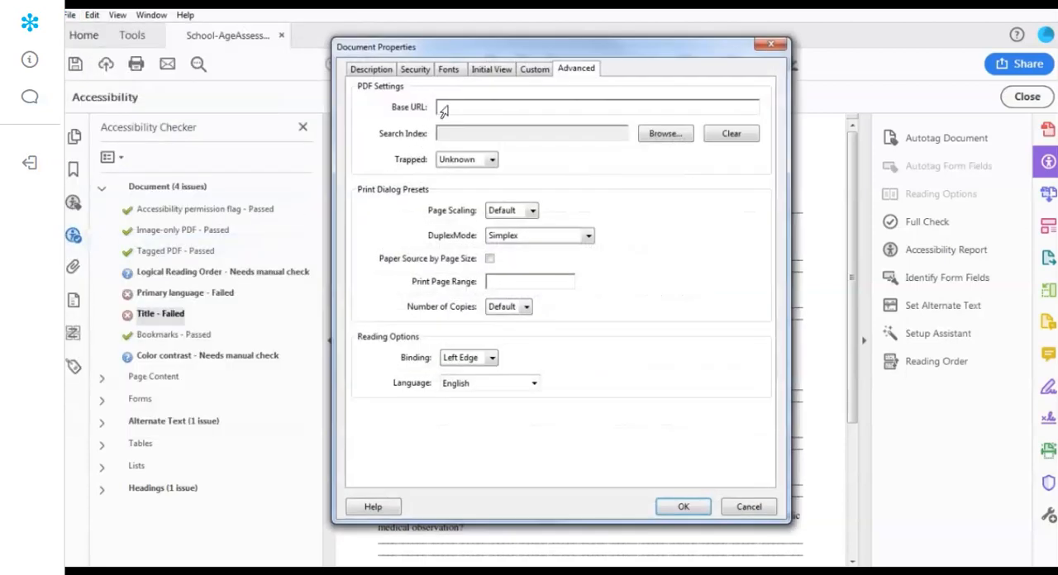
pyautogui.click(372, 71)
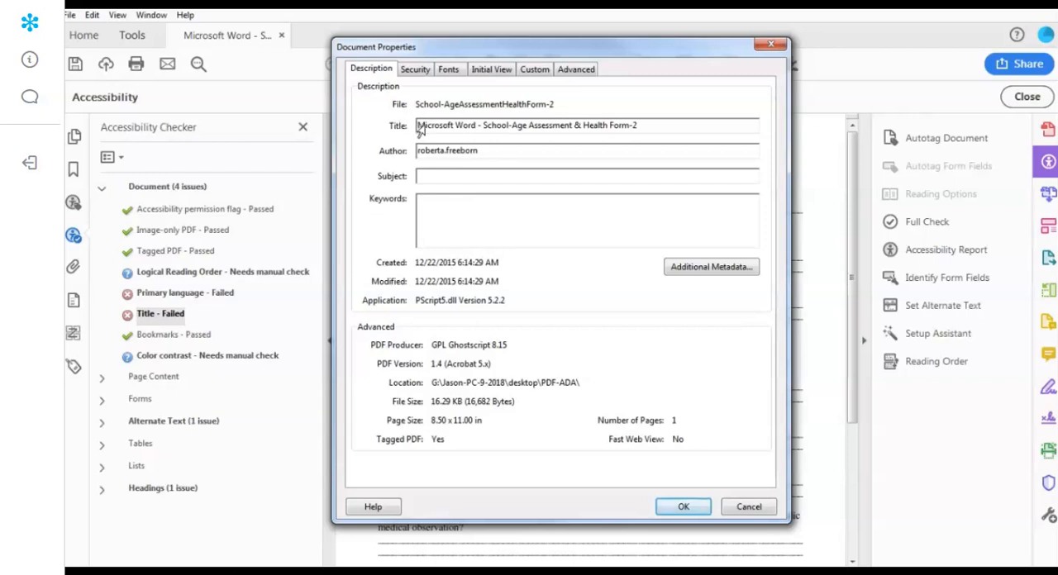
pyautogui.moveTo(651, 125); pyautogui.dragTo(394, 132)
pyautogui.click(528, 128)
pyautogui.moveTo(484, 125); pyautogui.dragTo(369, 134)
pyautogui.press('BackSpace')
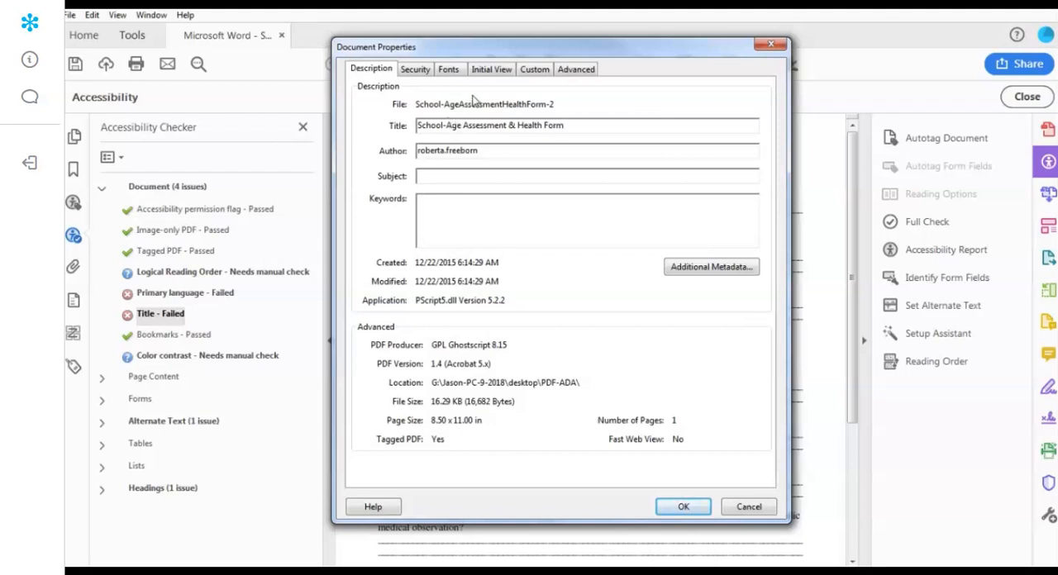
# - Set the document's initial view to show the Document Title and rerun the full accessibility check on all pages
pyautogui.click(492, 71)
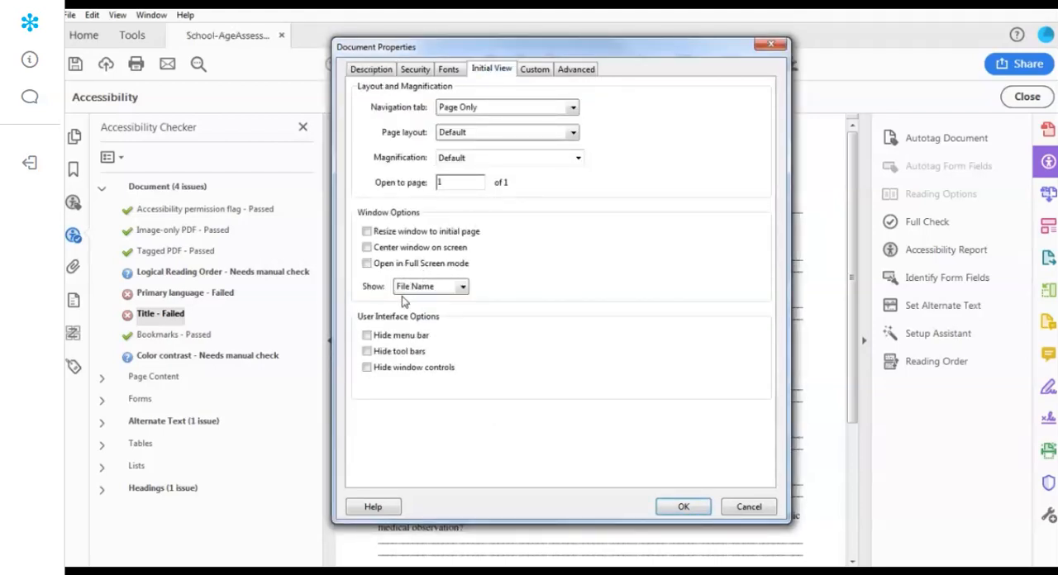
pyautogui.click(436, 287)
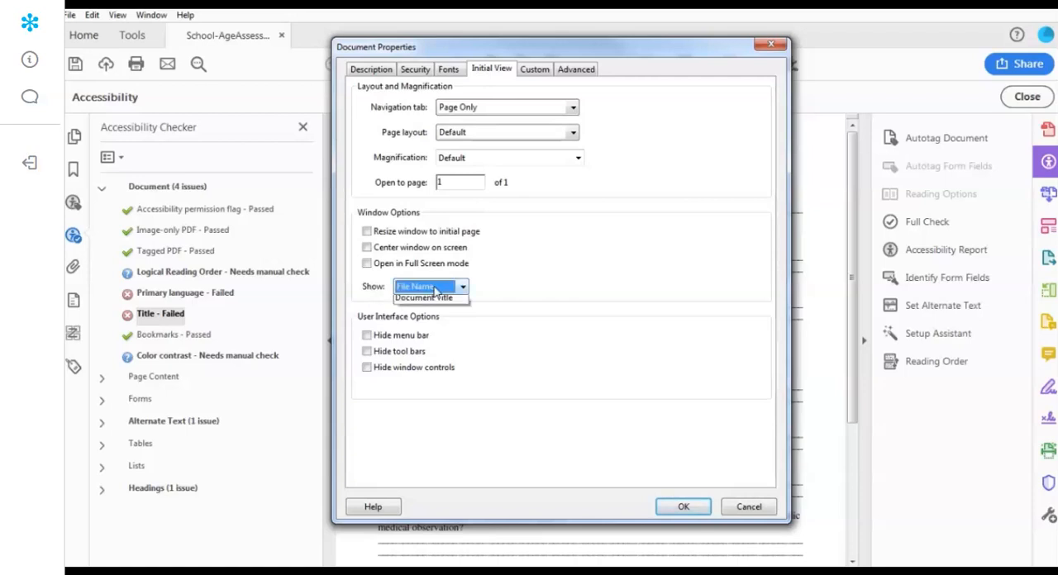
pyautogui.click(447, 315)
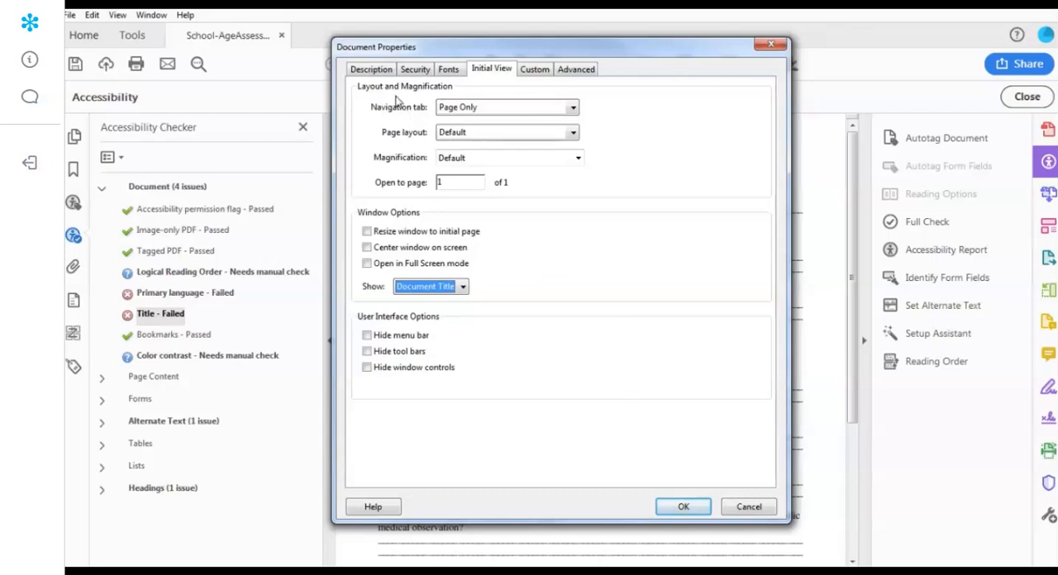
pyautogui.click(385, 72)
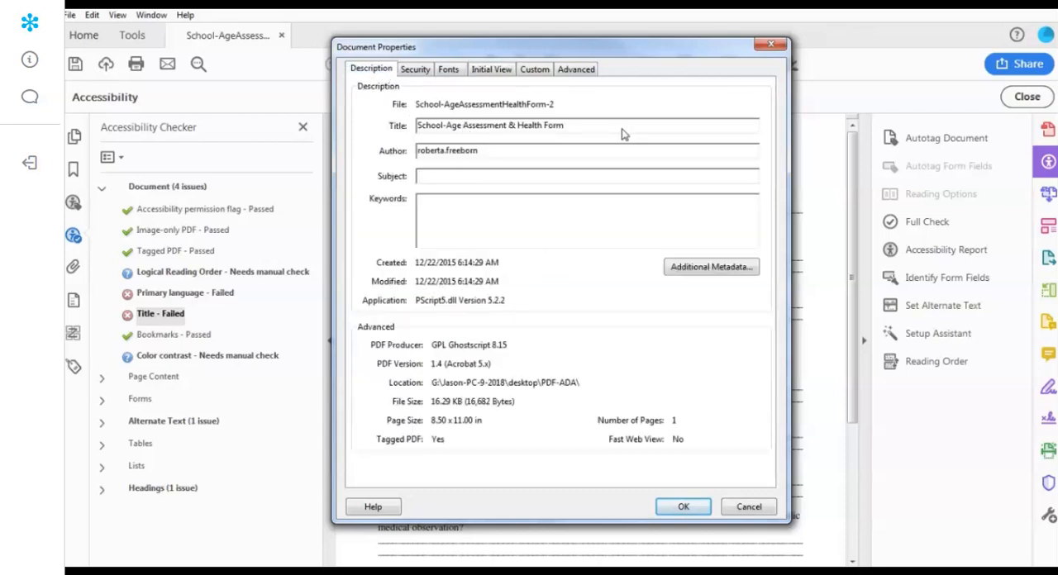
pyautogui.click(683, 507)
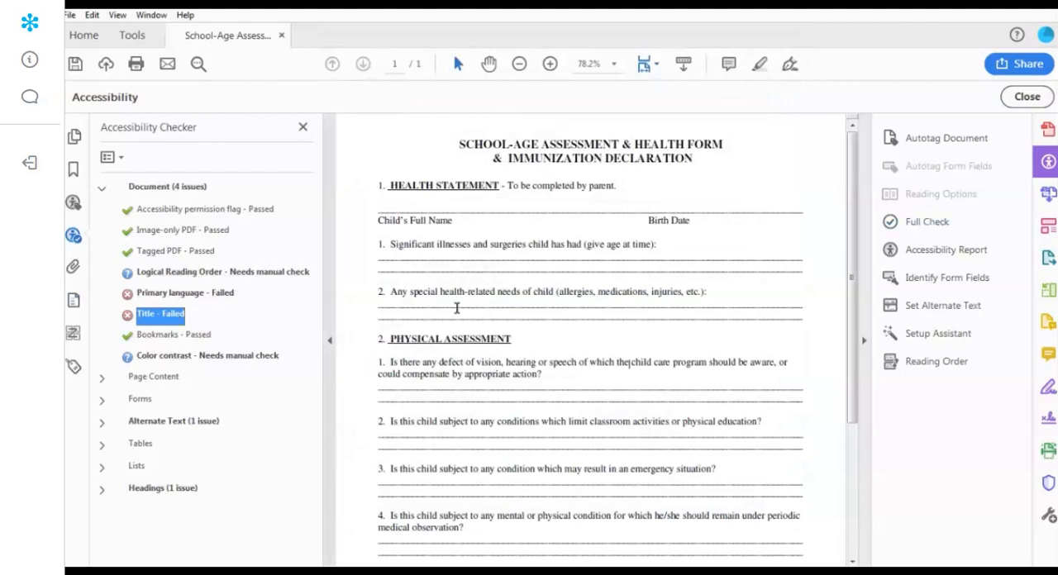
pyautogui.click(929, 223)
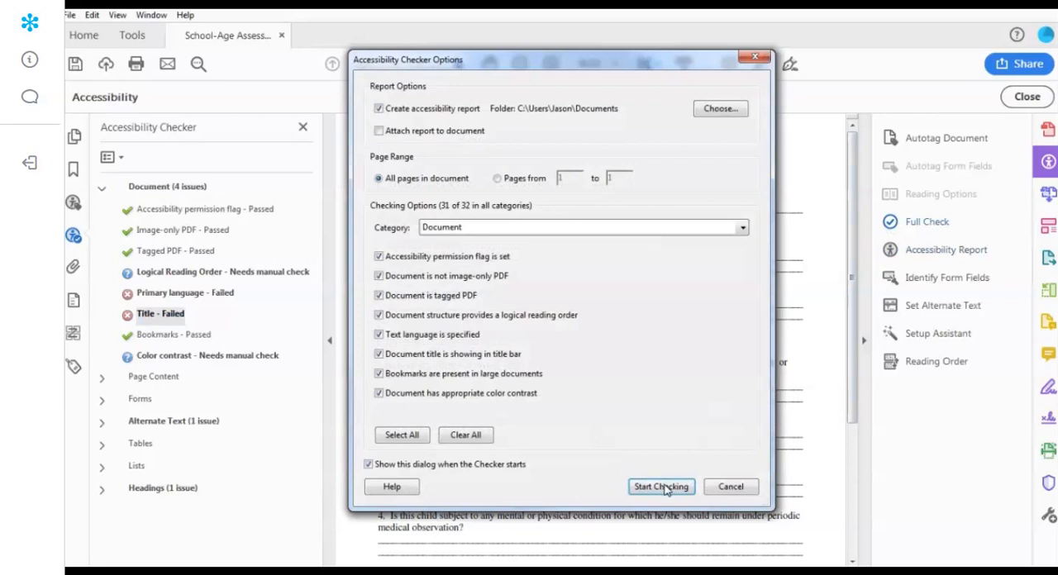
pyautogui.click(667, 488)
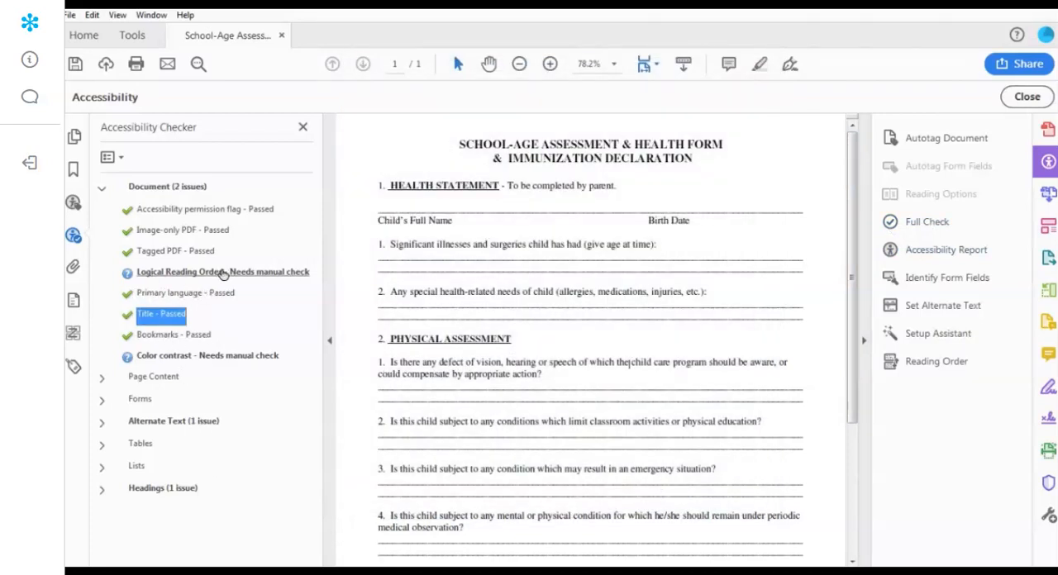
# - Display the page's reading order and tag the form's two-line main title as Heading 1
pyautogui.click(935, 362)
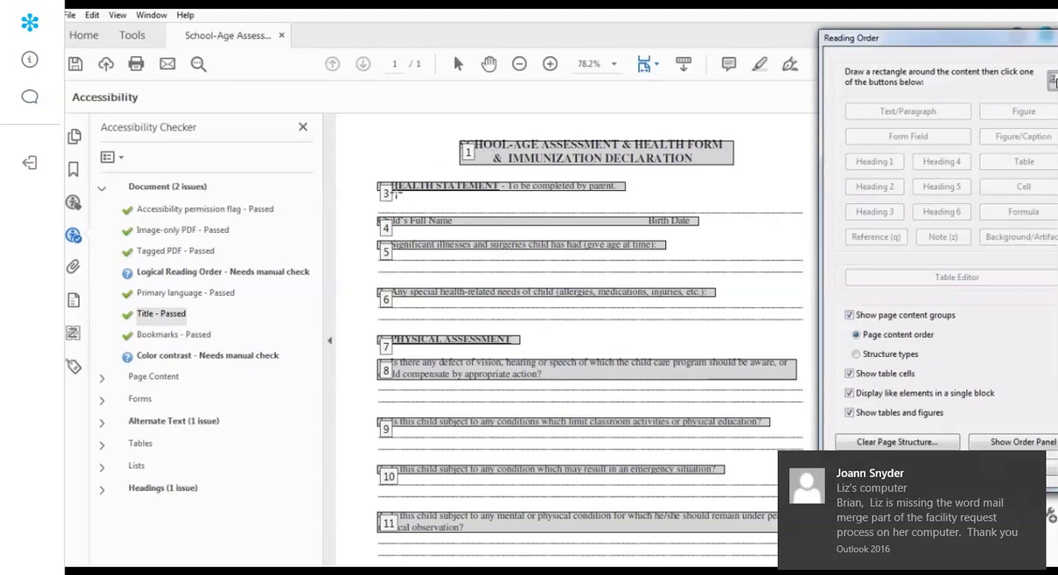
pyautogui.click(772, 183)
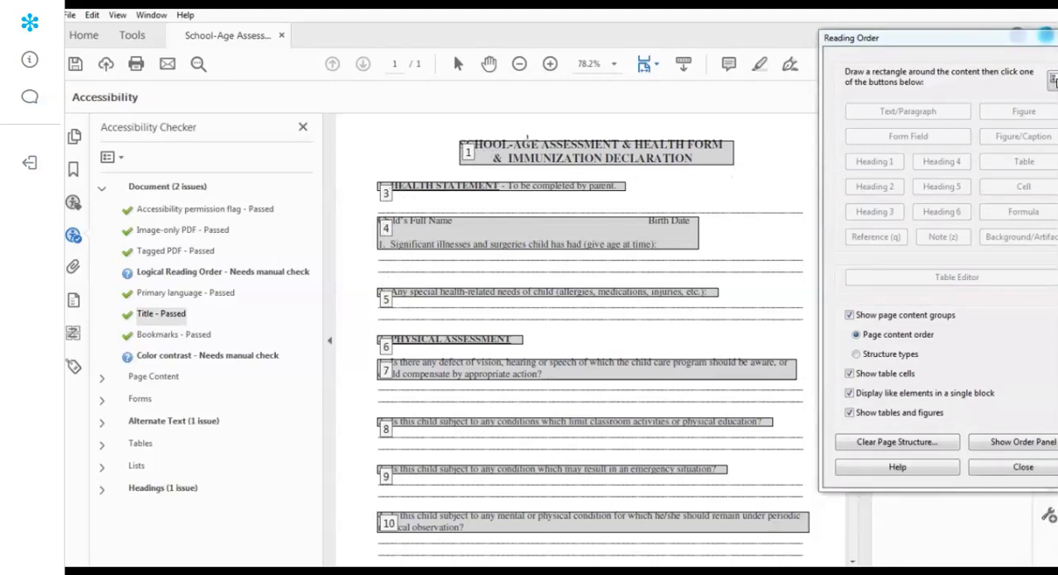
pyautogui.moveTo(443, 125); pyautogui.dragTo(766, 180)
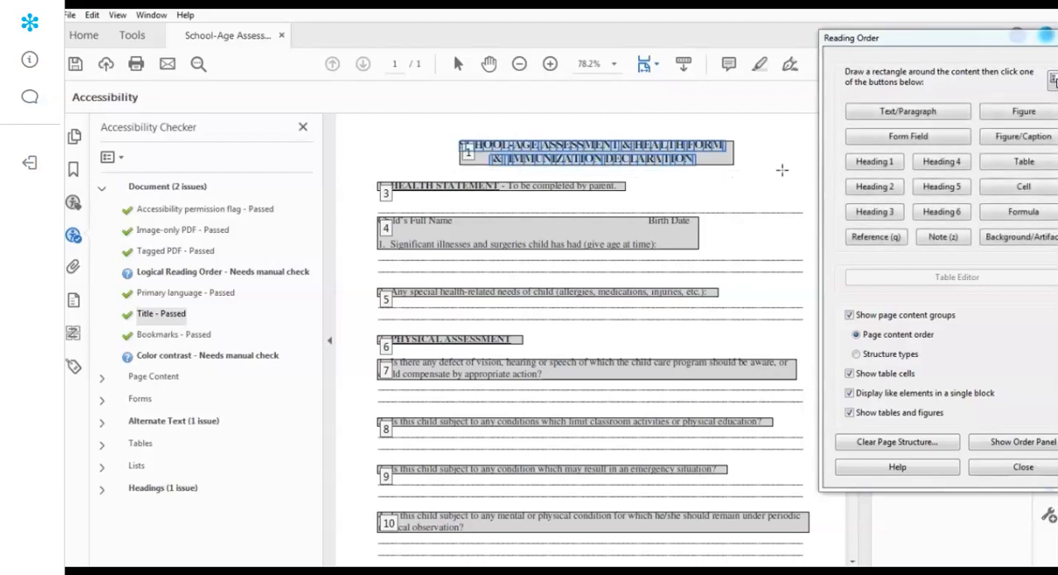
pyautogui.click(874, 162)
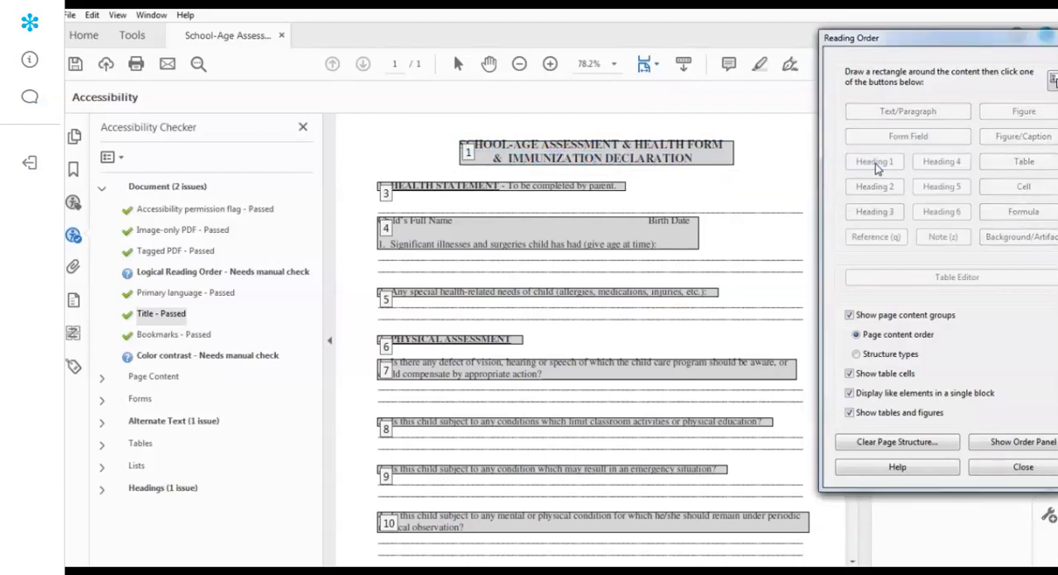
# - Tag the Health Statement line, the child's name and illnesses block, and the special health-related needs question as text/paragraph
pyautogui.moveTo(365, 177)
pyautogui.mouseDown()
pyautogui.moveTo(640, 189)
pyautogui.moveTo(650, 202)
pyautogui.mouseUp()
pyautogui.click(901, 113)
pyautogui.moveTo(361, 216); pyautogui.dragTo(751, 248)
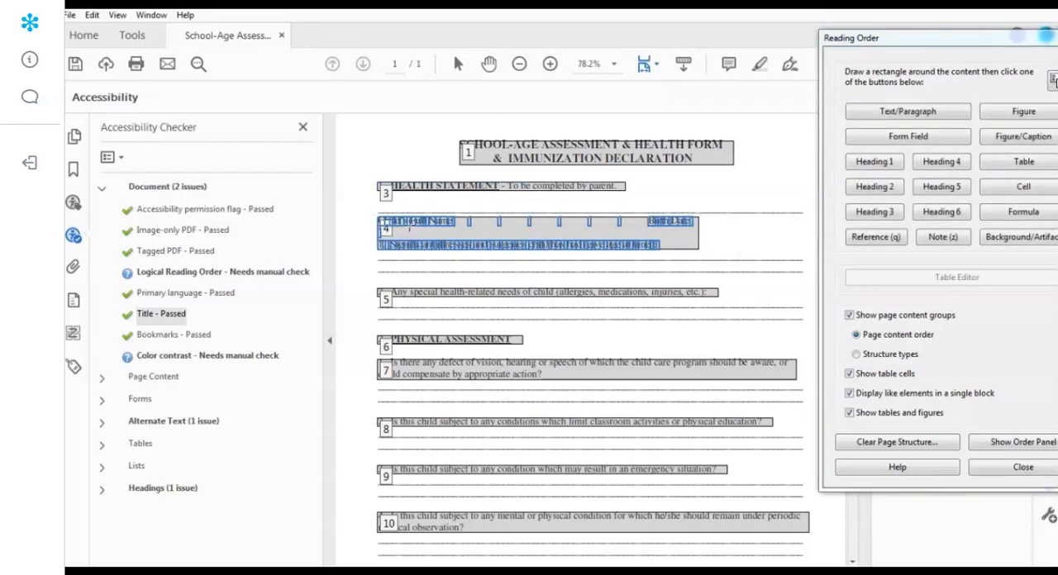
pyautogui.click(908, 113)
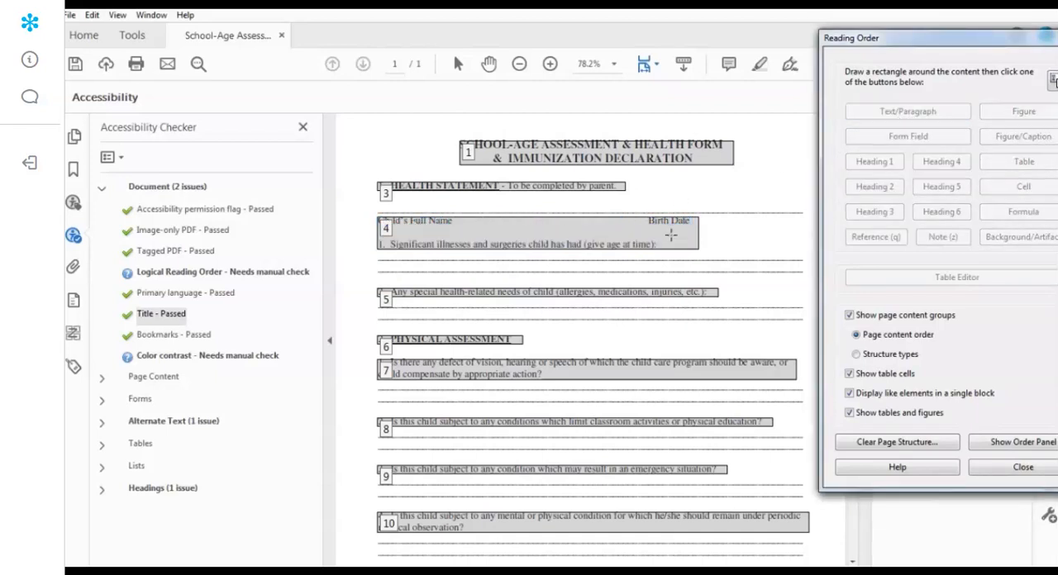
pyautogui.moveTo(363, 281)
pyautogui.mouseDown()
pyautogui.moveTo(733, 286)
pyautogui.moveTo(756, 308)
pyautogui.mouseUp()
pyautogui.click(883, 111)
# - Tag the Physical Assessment heading and the questions on limiting conditions and emergency situations as text/paragraph
pyautogui.moveTo(359, 329); pyautogui.dragTo(578, 355)
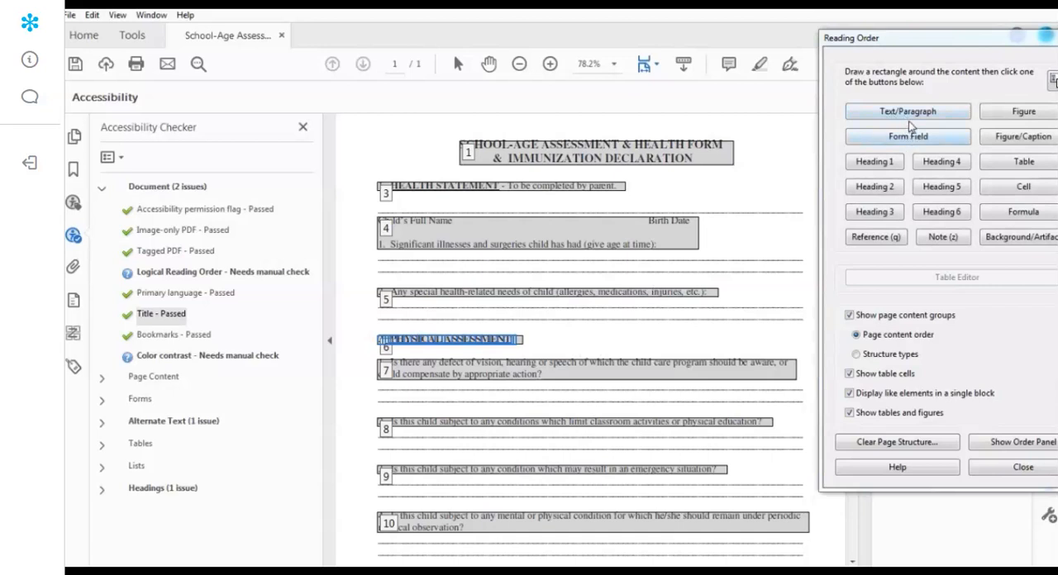
pyautogui.click(910, 114)
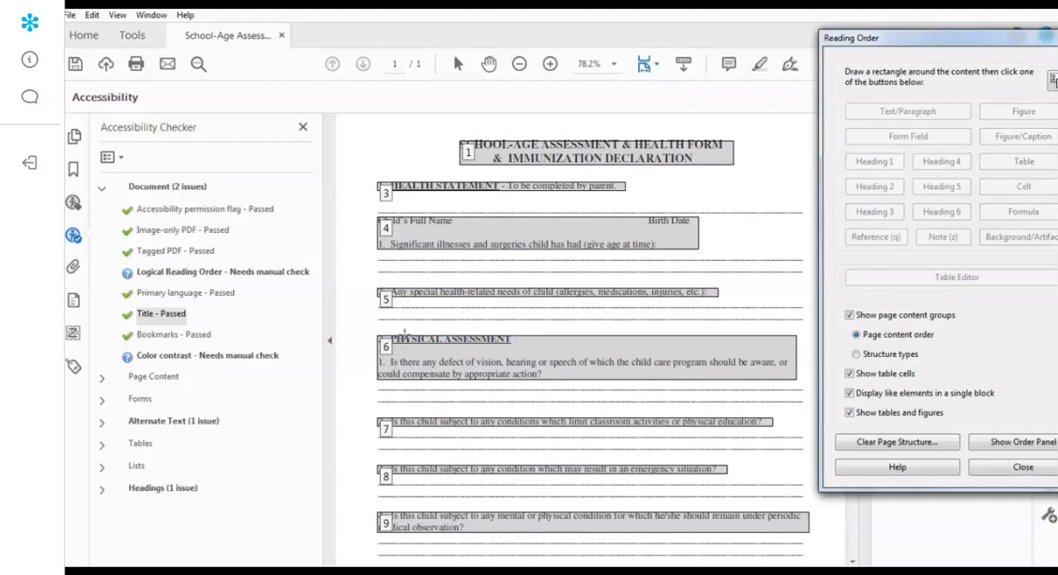
pyautogui.moveTo(356, 405); pyautogui.dragTo(784, 438)
pyautogui.click(901, 116)
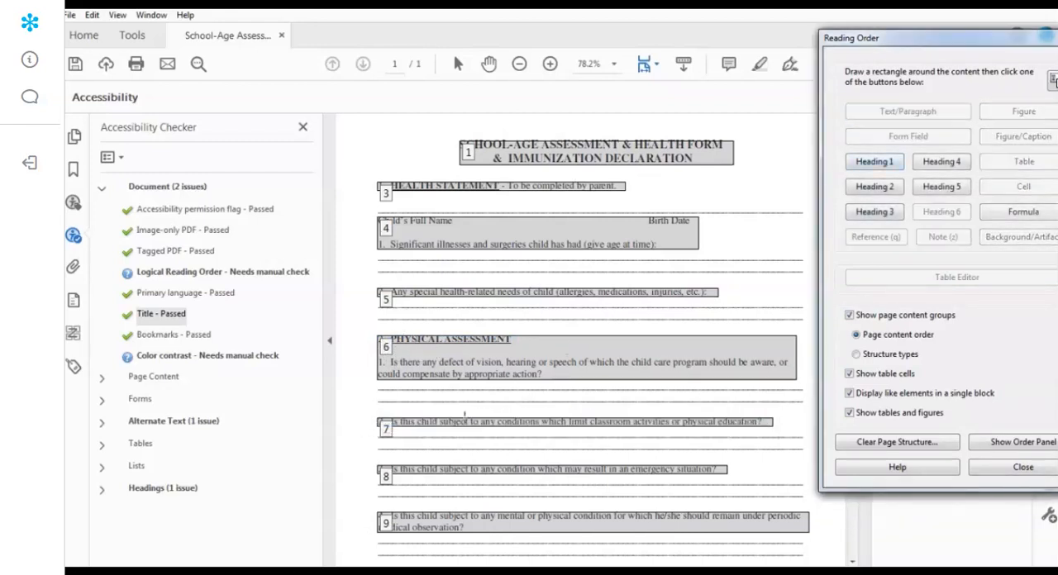
pyautogui.moveTo(369, 457); pyautogui.dragTo(799, 487)
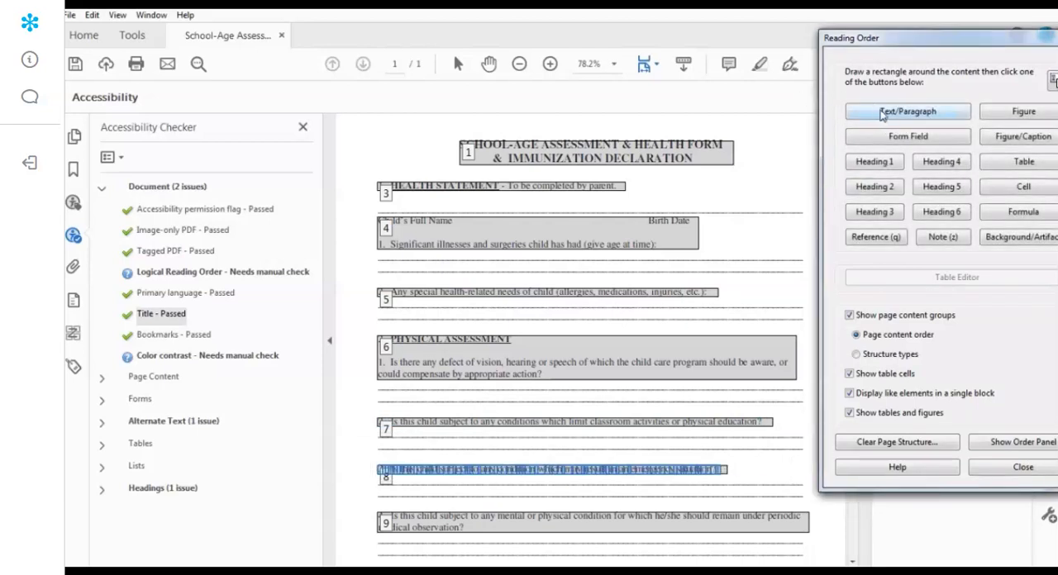
pyautogui.click(883, 115)
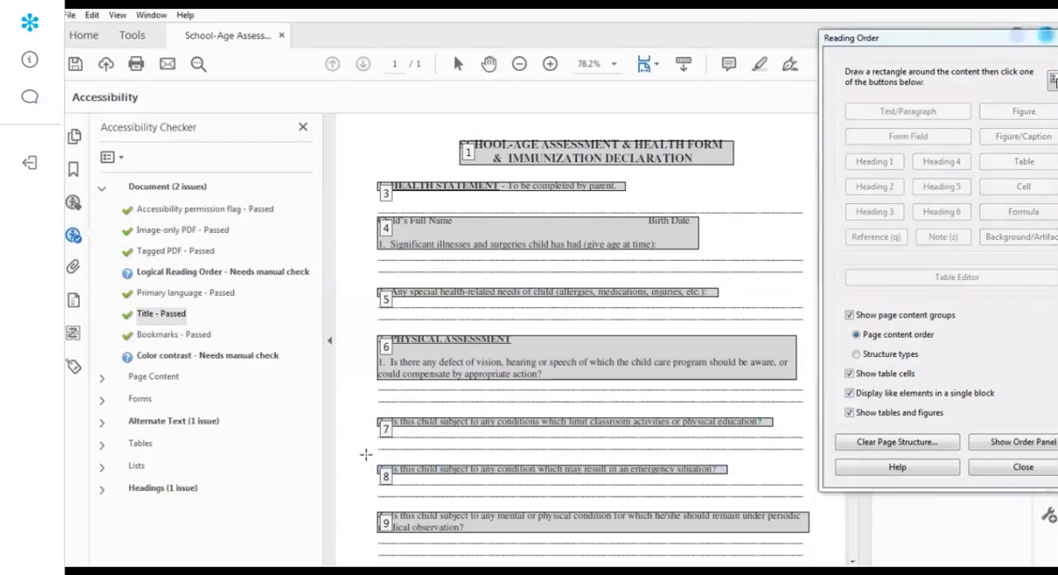
# - Tag the "Other information you would like to share" line, the school-age centers notice and the parent's signature line as text/paragraph
pyautogui.scroll(-3, 366, 454)
pyautogui.moveTo(367, 431); pyautogui.dragTo(597, 457)
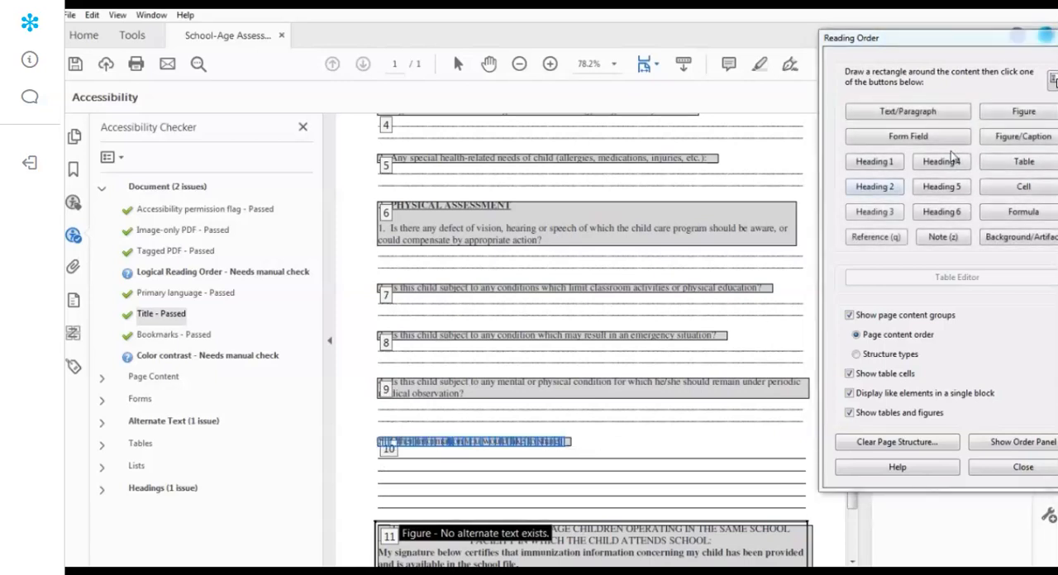
pyautogui.click(908, 111)
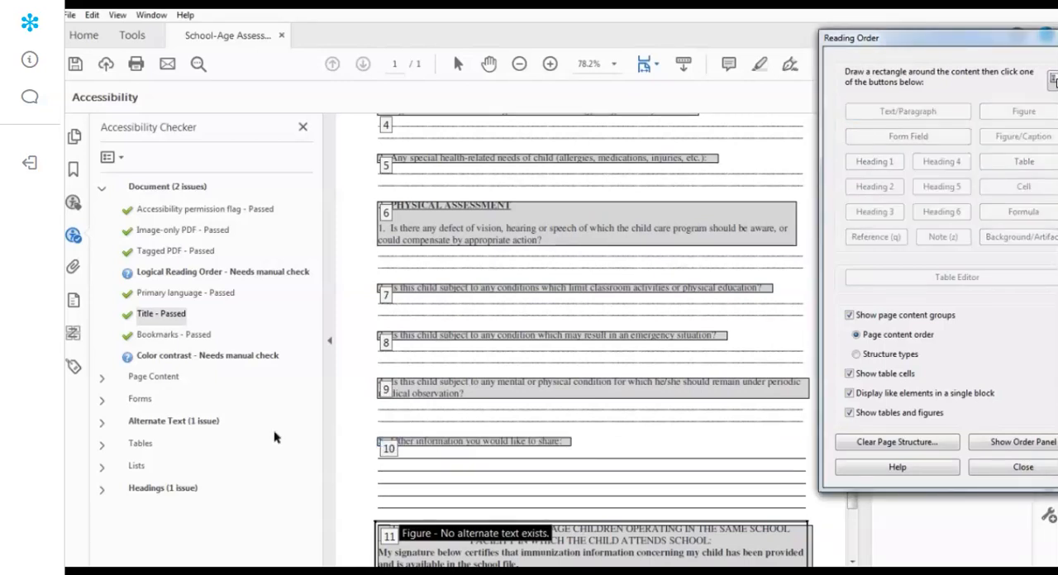
pyautogui.scroll(-2, 345, 420)
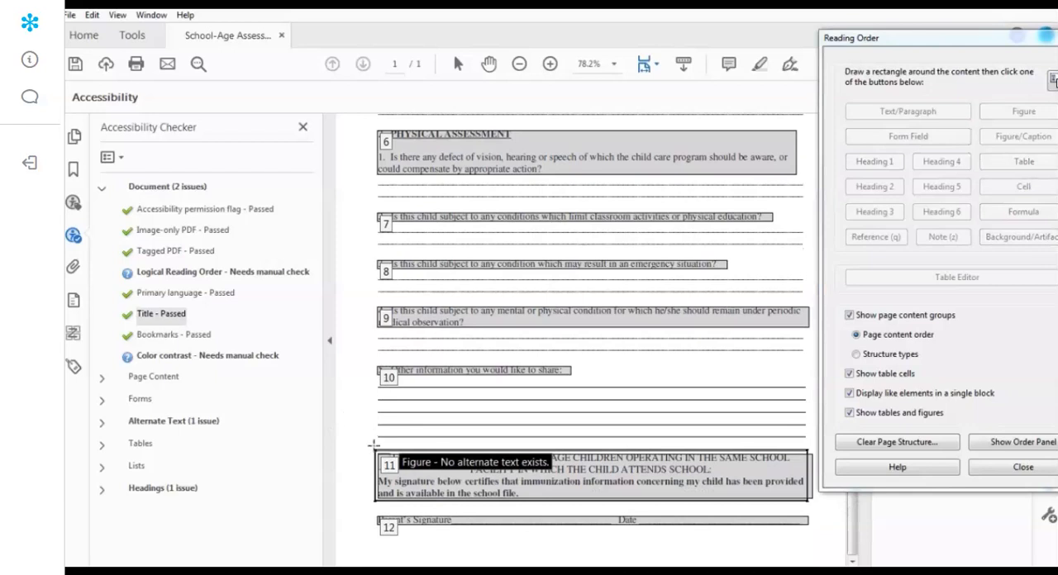
pyautogui.moveTo(365, 447); pyautogui.dragTo(837, 505)
pyautogui.click(883, 111)
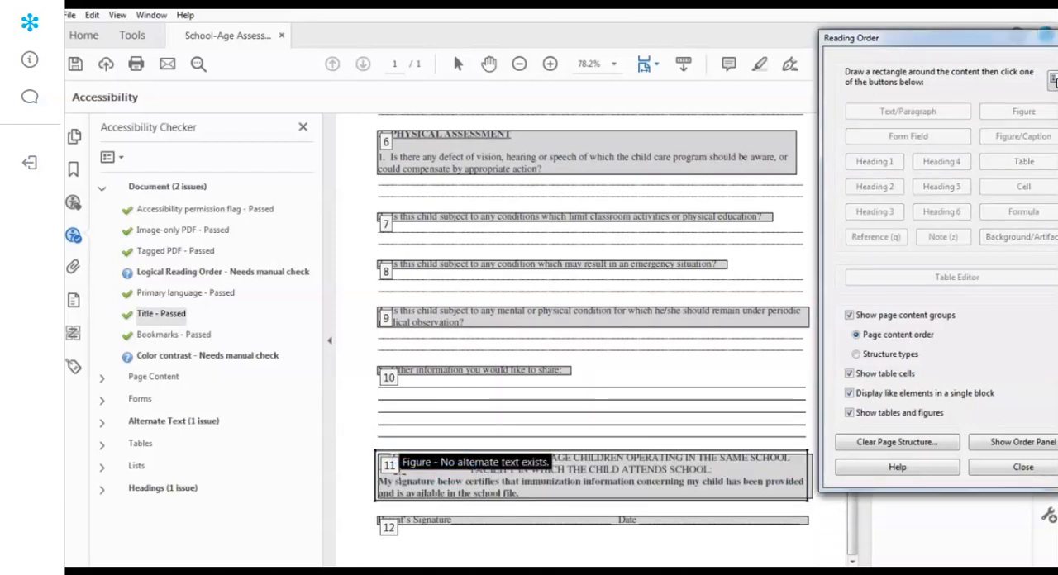
pyautogui.moveTo(369, 514); pyautogui.dragTo(830, 553)
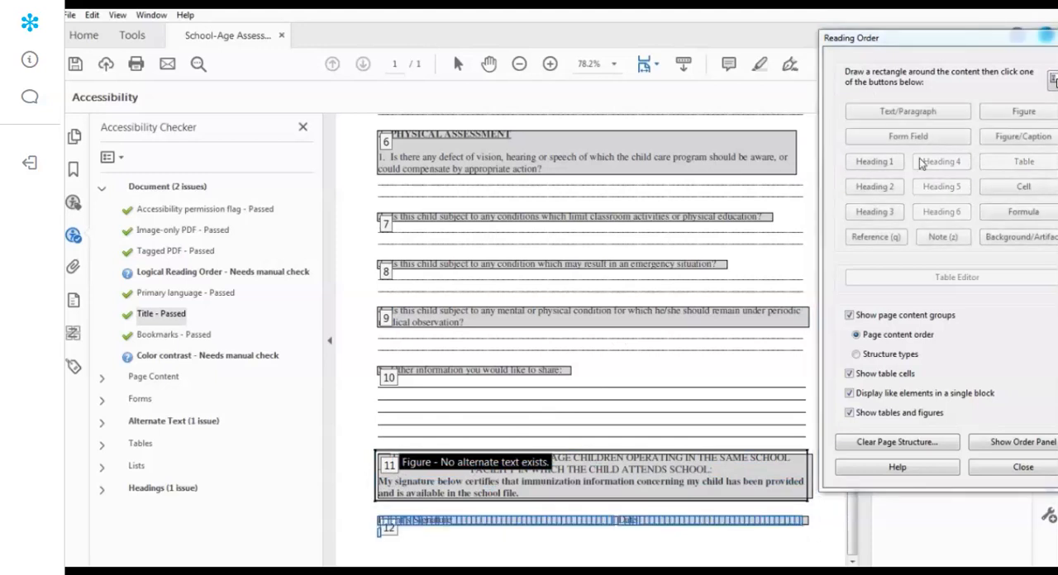
pyautogui.click(908, 112)
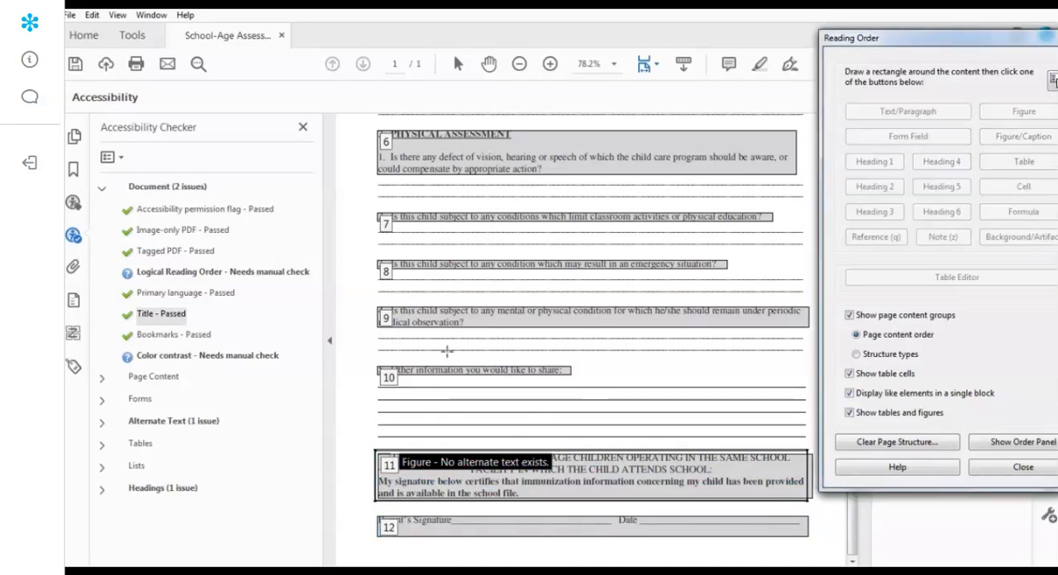
# - List the page's reading order entries and delete the structure of the Path item placed second, after the form title
pyautogui.scroll(5, 367, 213)
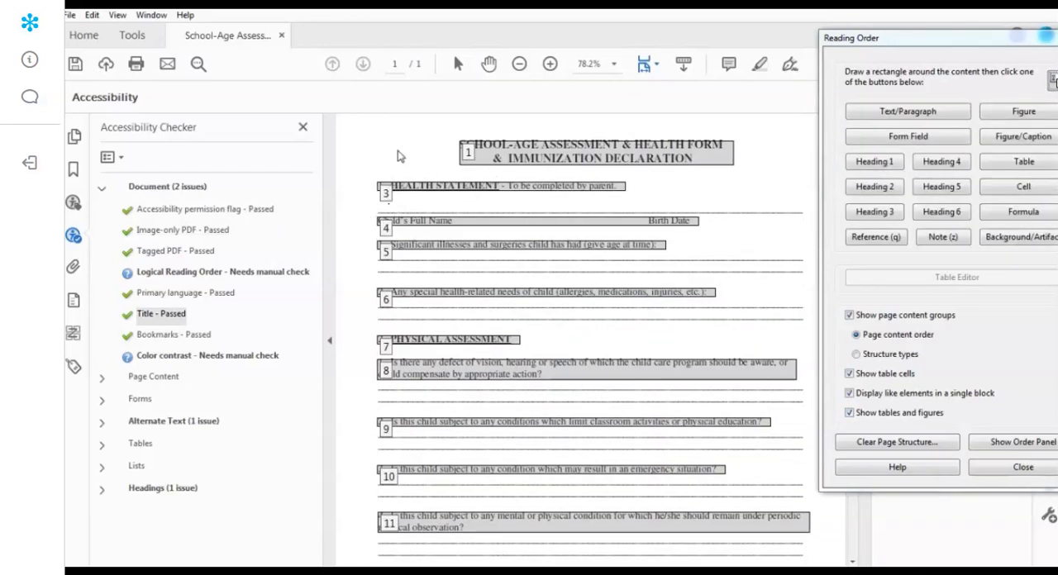
pyautogui.click(74, 334)
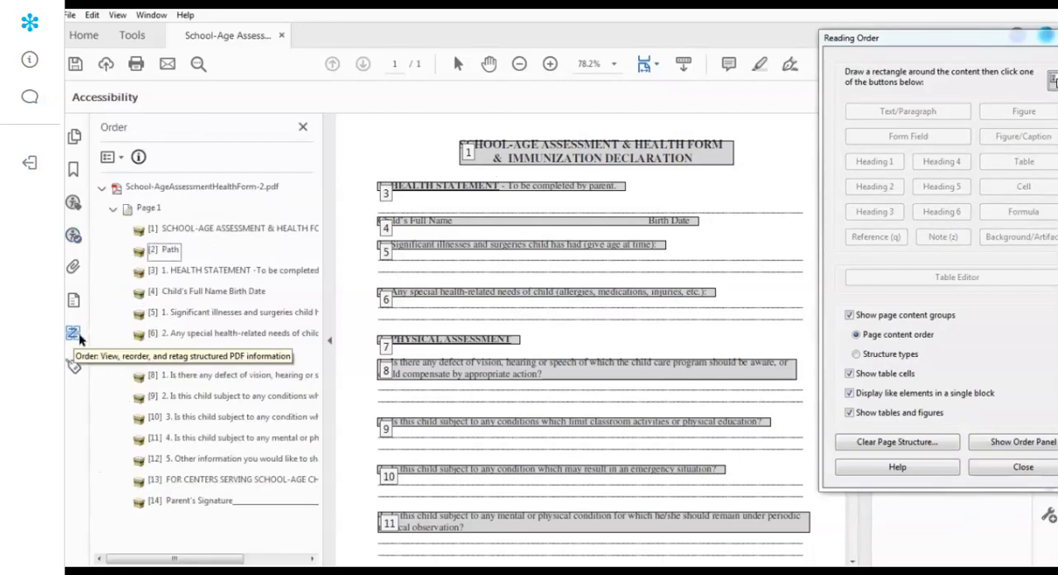
pyautogui.click(164, 235)
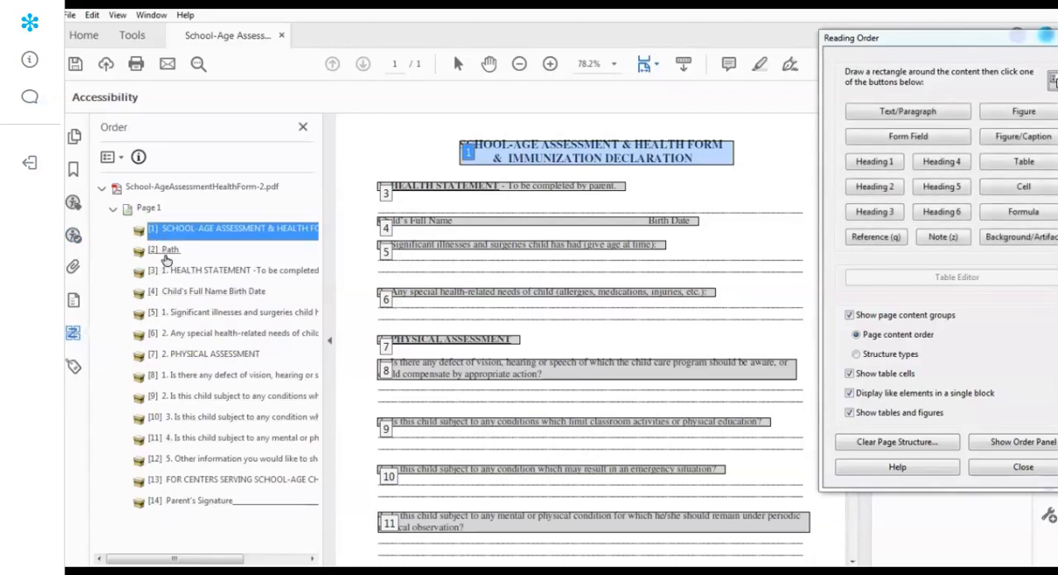
pyautogui.click(166, 250)
pyautogui.scroll(-5, 544, 313)
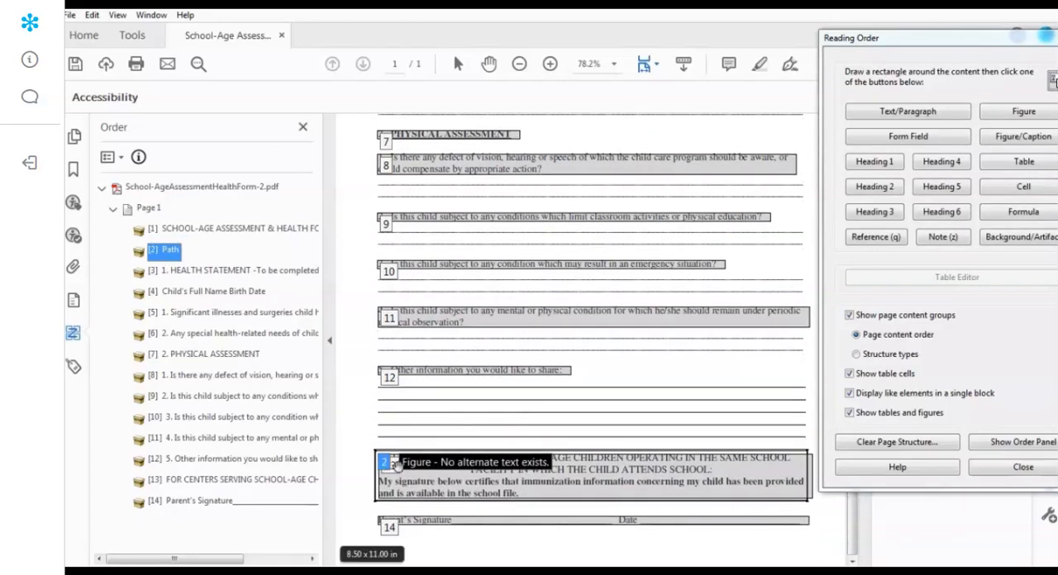
pyautogui.rightClick(164, 256)
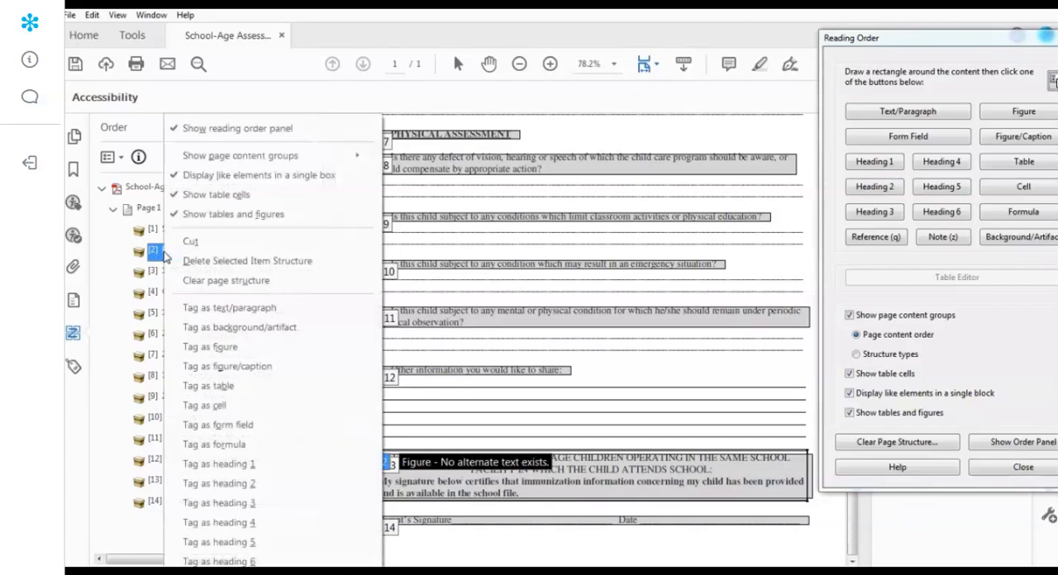
pyautogui.click(213, 262)
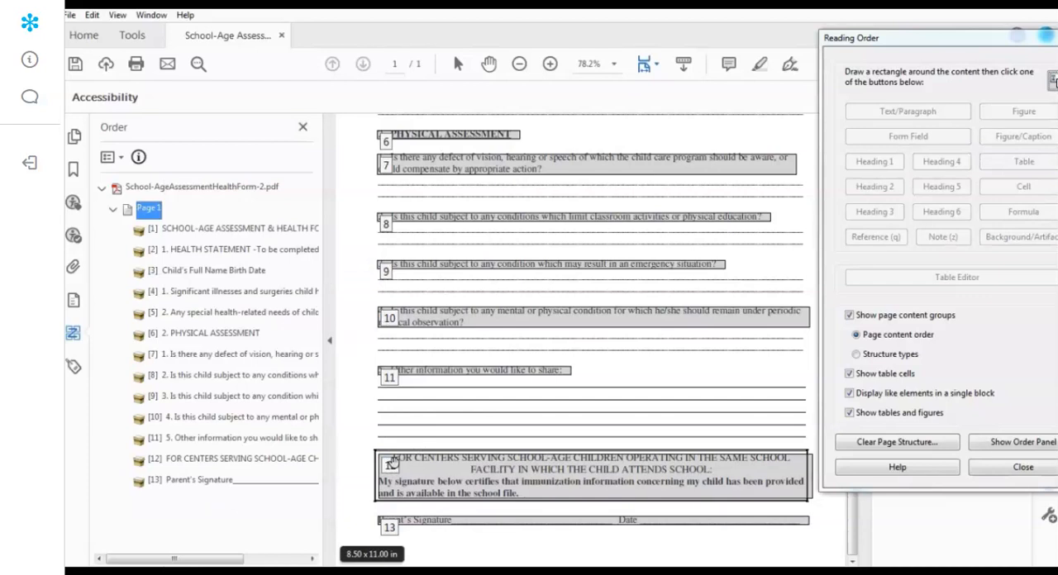
# - Examine each reading order entry from the form title to the parent's signature against its highlighted block on the page
pyautogui.click(180, 231)
pyautogui.scroll(5, 404, 290)
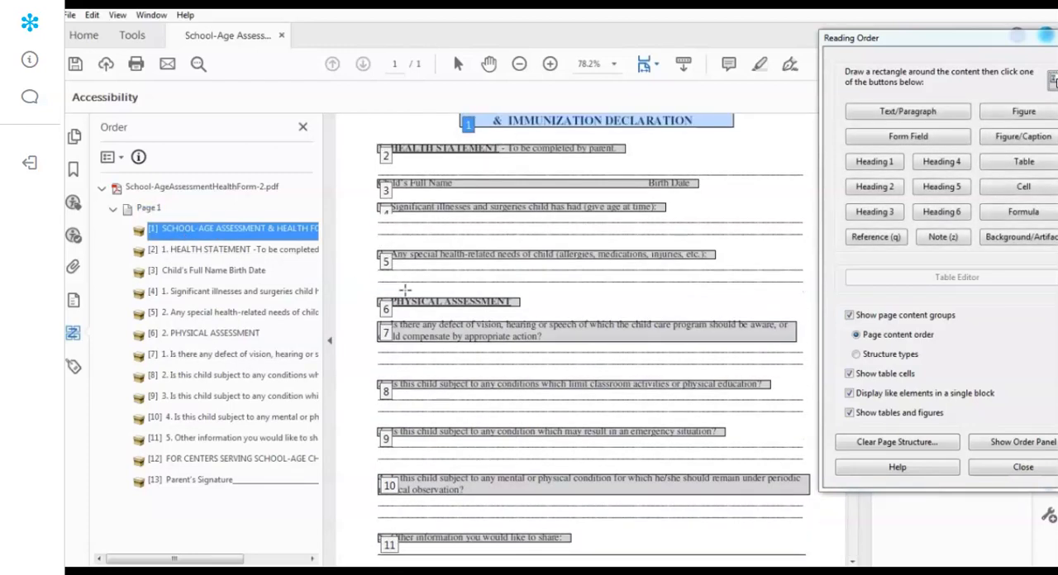
pyautogui.click(207, 256)
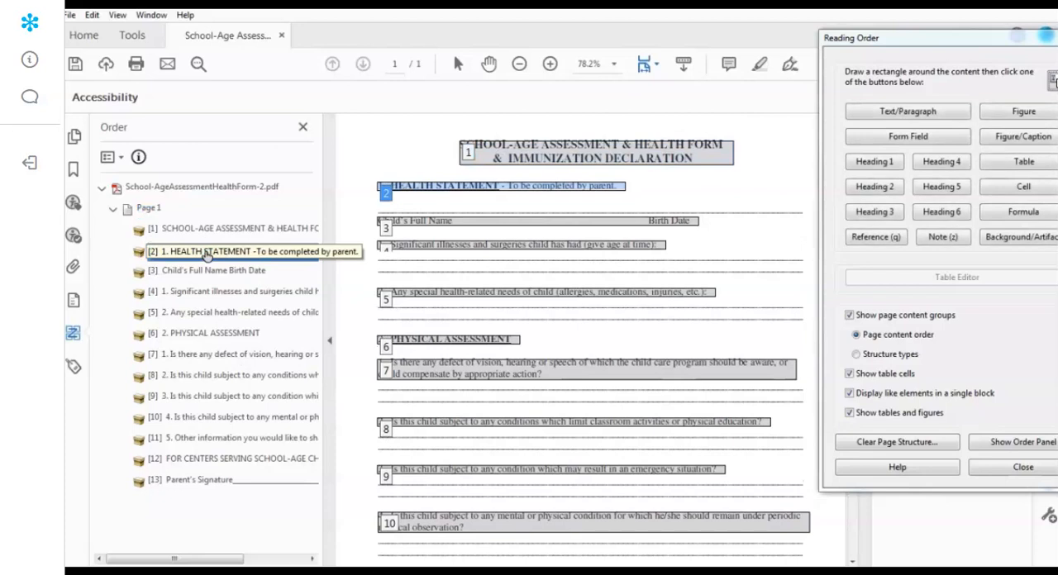
pyautogui.click(182, 273)
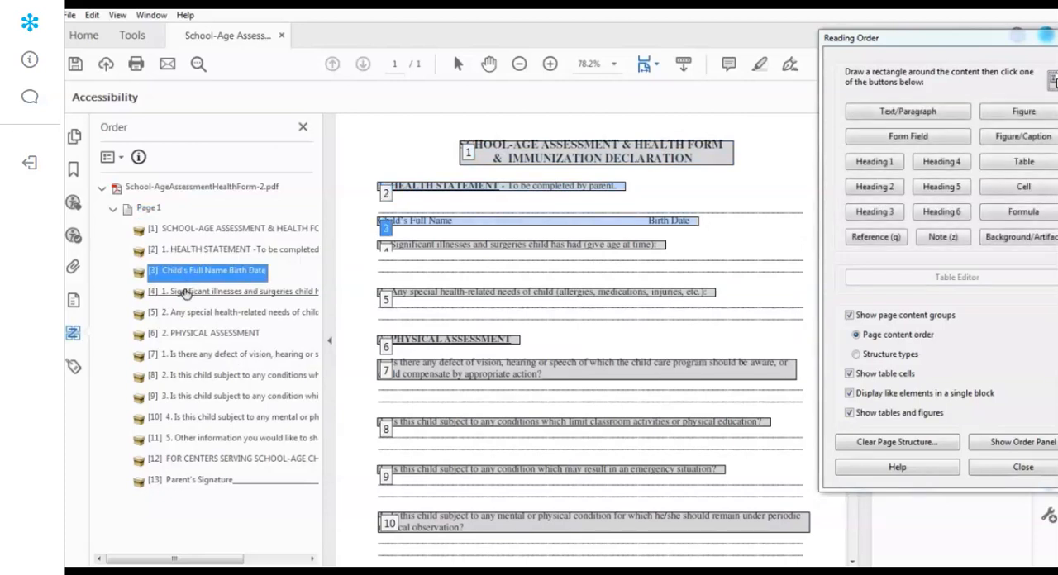
pyautogui.click(187, 292)
pyautogui.click(190, 314)
pyautogui.click(189, 334)
pyautogui.click(190, 360)
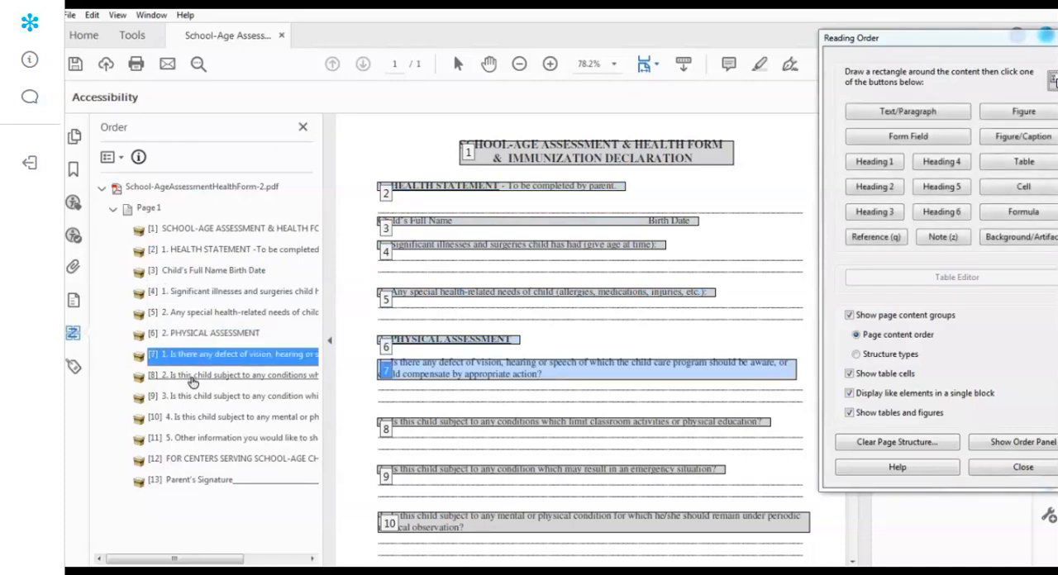
pyautogui.click(192, 377)
pyautogui.click(196, 396)
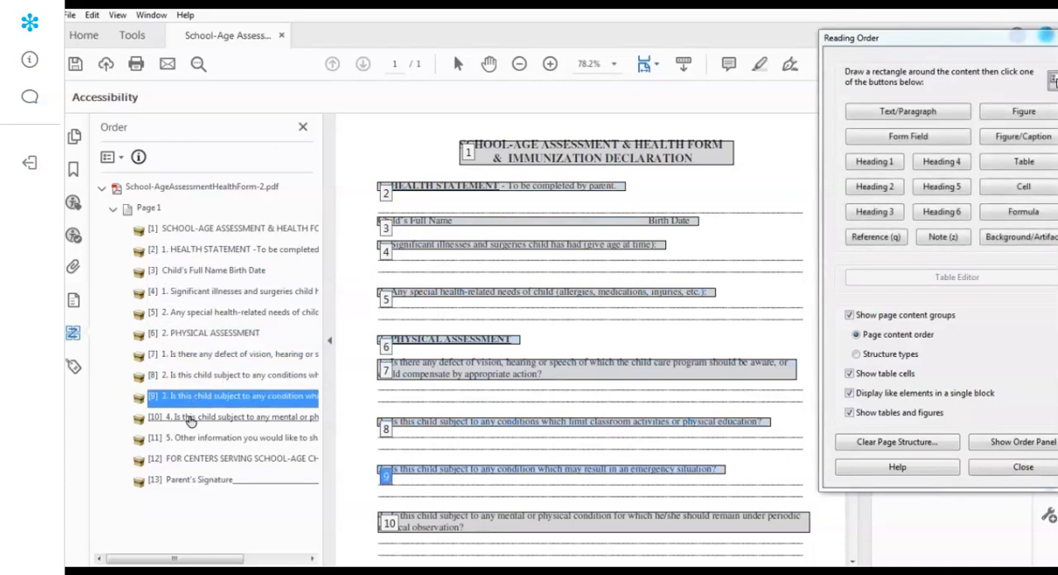
pyautogui.click(192, 418)
pyautogui.click(187, 441)
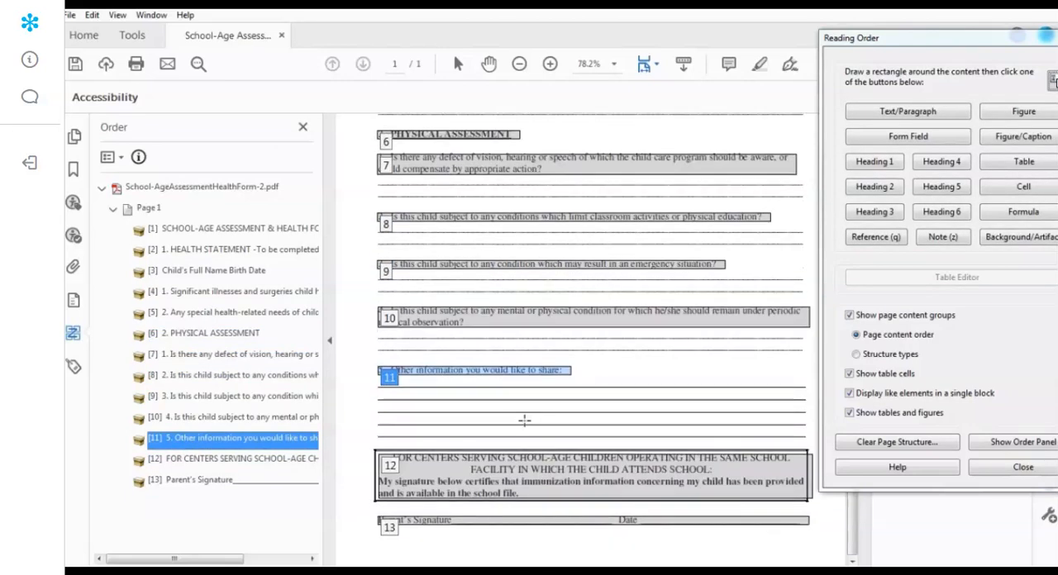
pyautogui.click(182, 466)
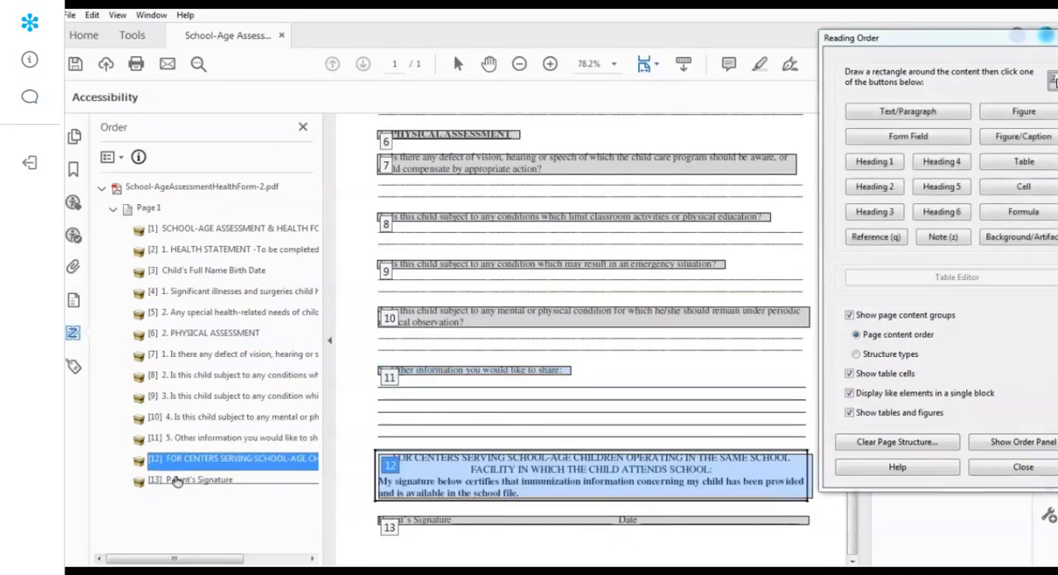
pyautogui.click(175, 482)
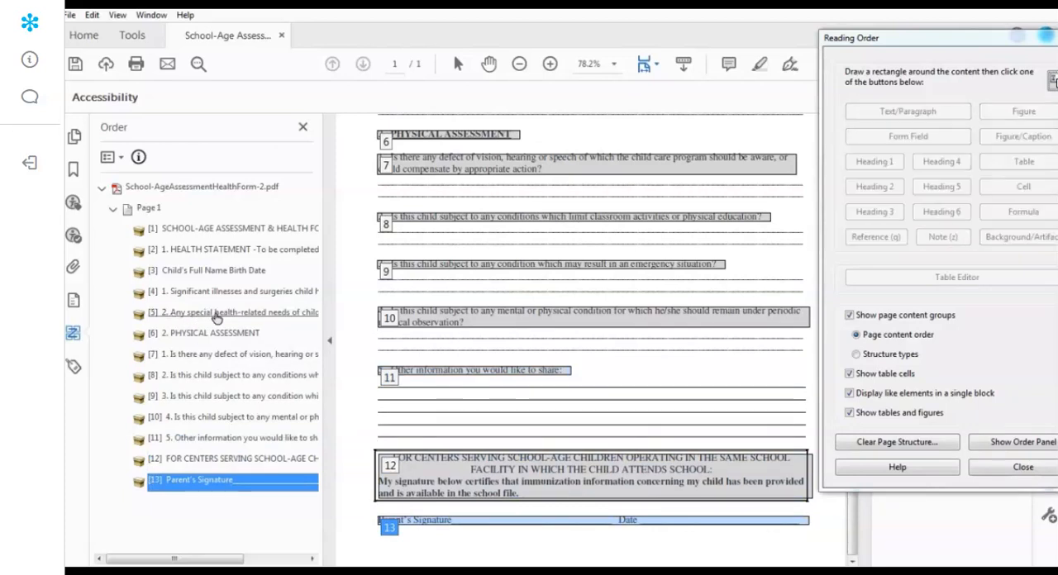
# - Move the Health Statement entry below the child's name entry in the reading order, and return it to second place
pyautogui.click(213, 317)
pyautogui.moveTo(138, 326)
pyautogui.mouseDown()
pyautogui.moveTo(139, 426)
pyautogui.moveTo(141, 304)
pyautogui.moveTo(151, 319)
pyautogui.mouseUp()
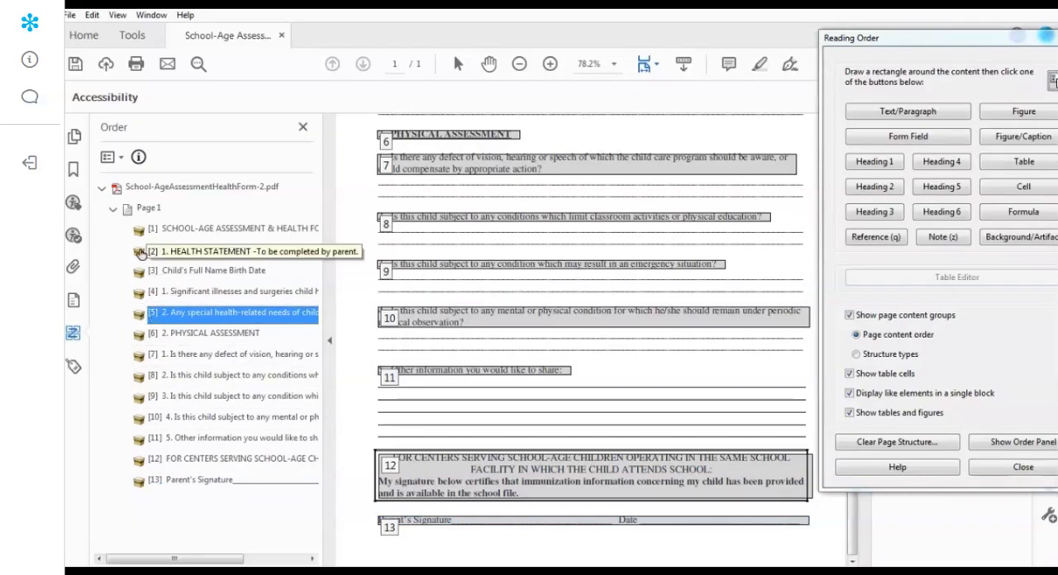
pyautogui.moveTo(140, 253); pyautogui.dragTo(141, 278)
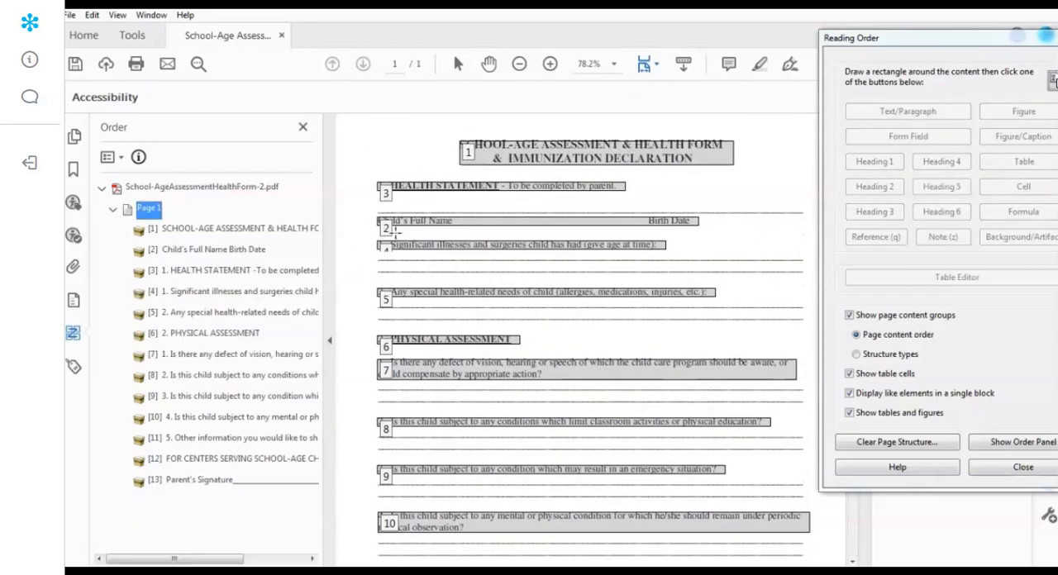
pyautogui.moveTo(142, 276); pyautogui.dragTo(153, 241)
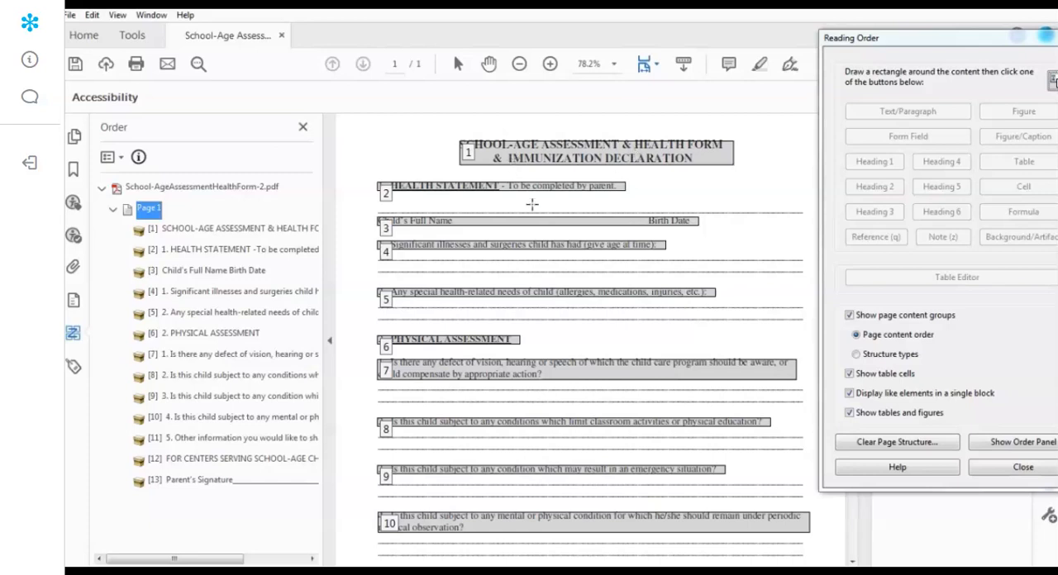
# - Close the reading order tool, rerun the full accessibility check on the form and collapse the Headings results
pyautogui.click(1057, 38)
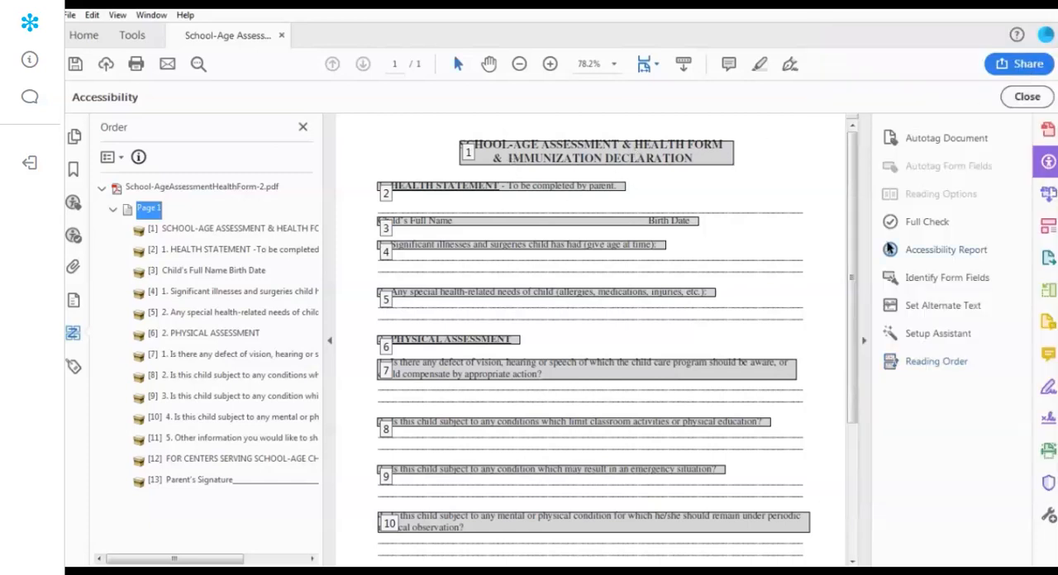
pyautogui.click(920, 224)
pyautogui.click(660, 487)
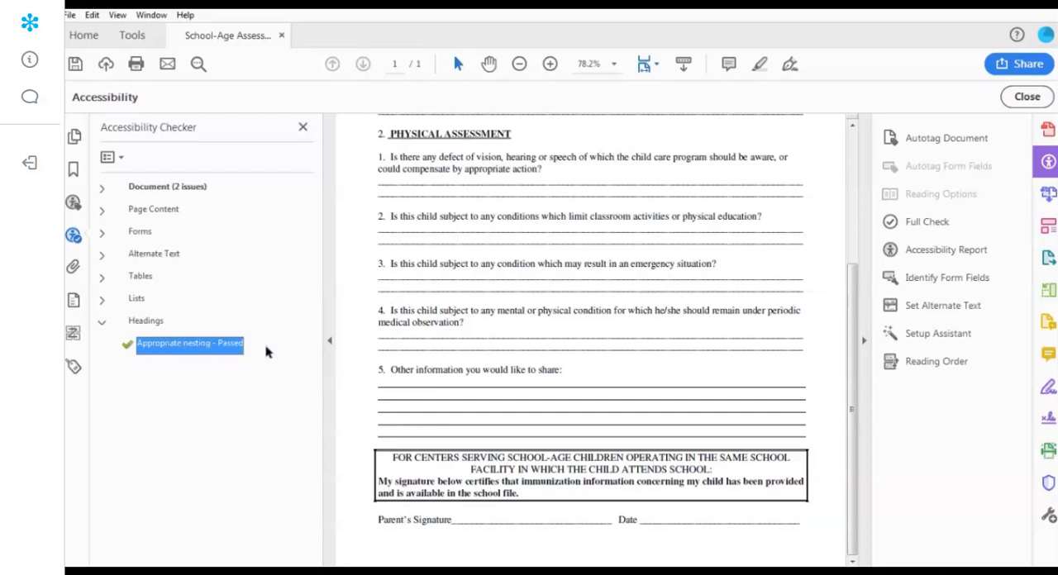
pyautogui.click(102, 323)
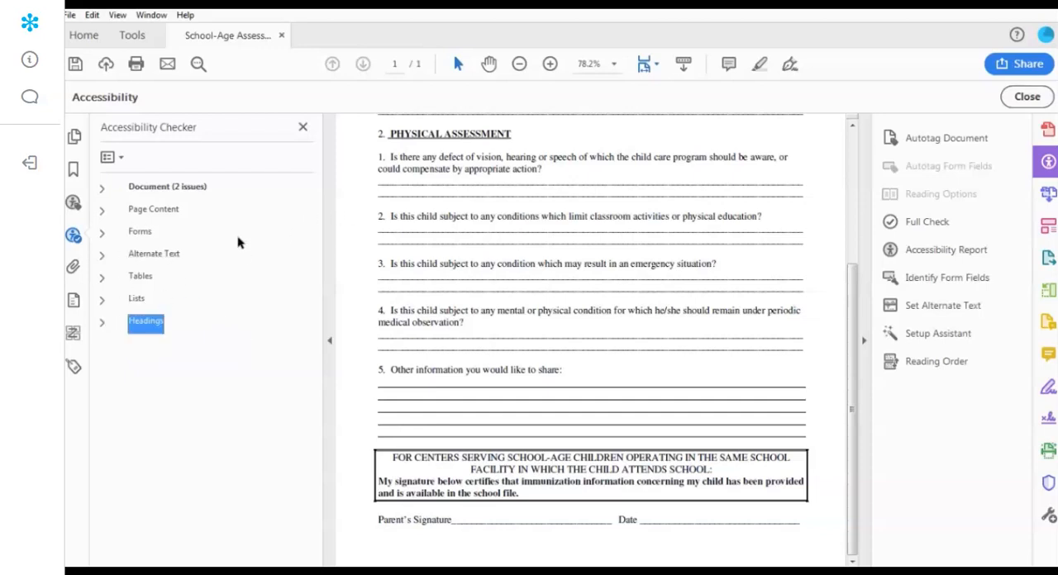
# - Close School-AgeAssessmentHealthForm-2.pdf without saving its changes
pyautogui.click(69, 15)
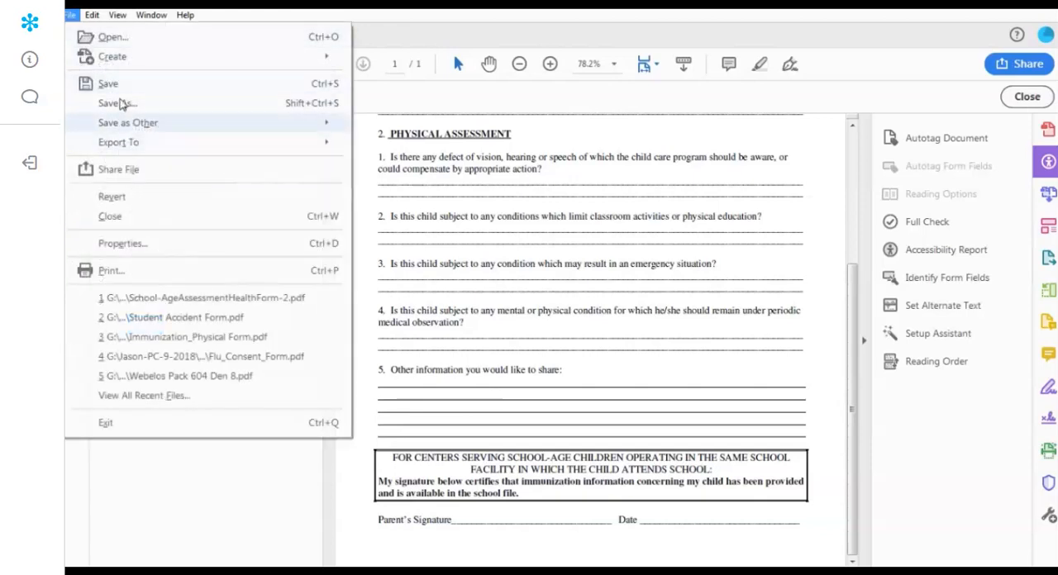
pyautogui.click(481, 97)
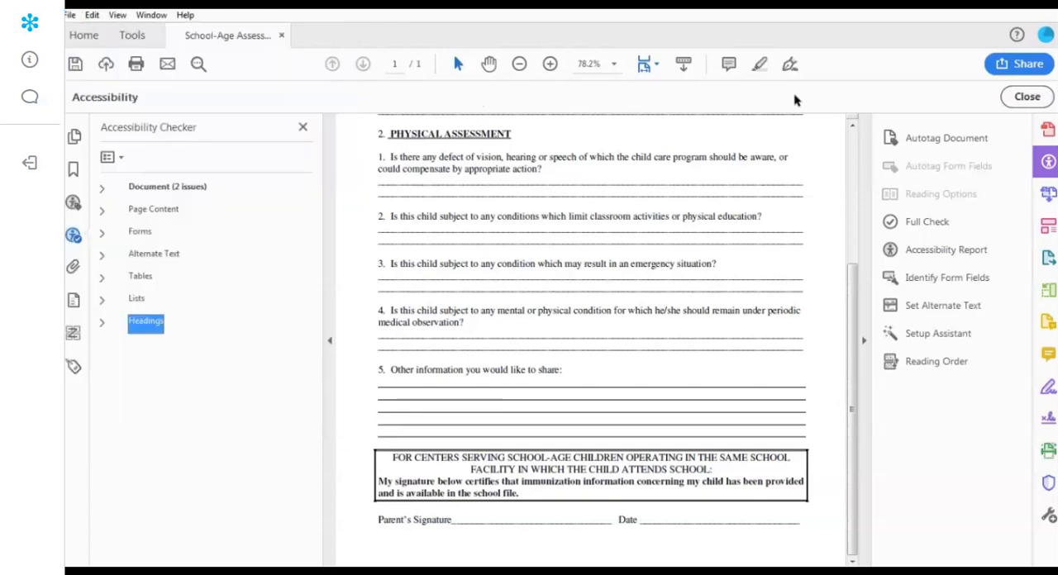
pyautogui.click(799, 162)
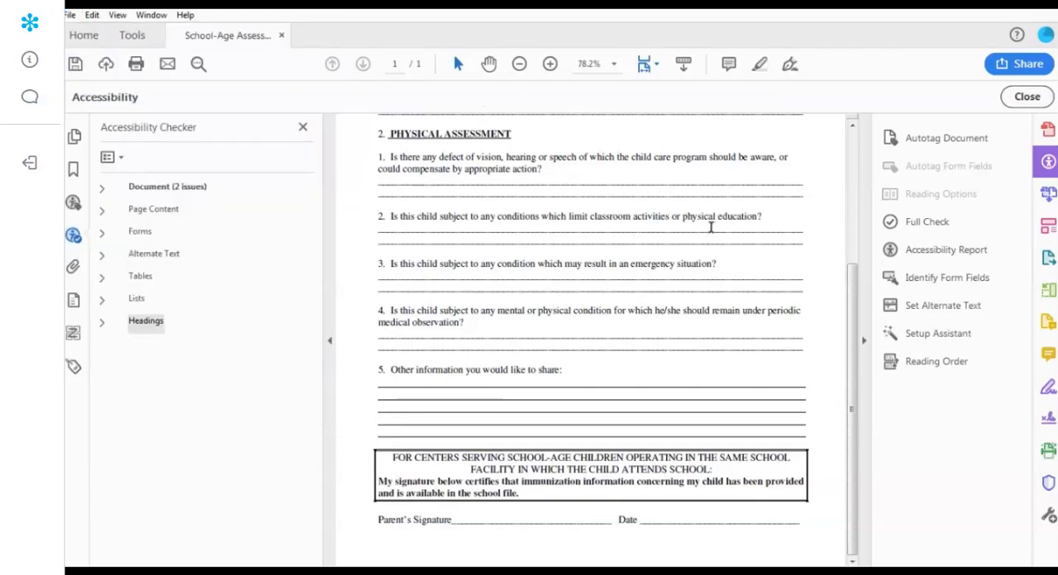
pyautogui.click(281, 36)
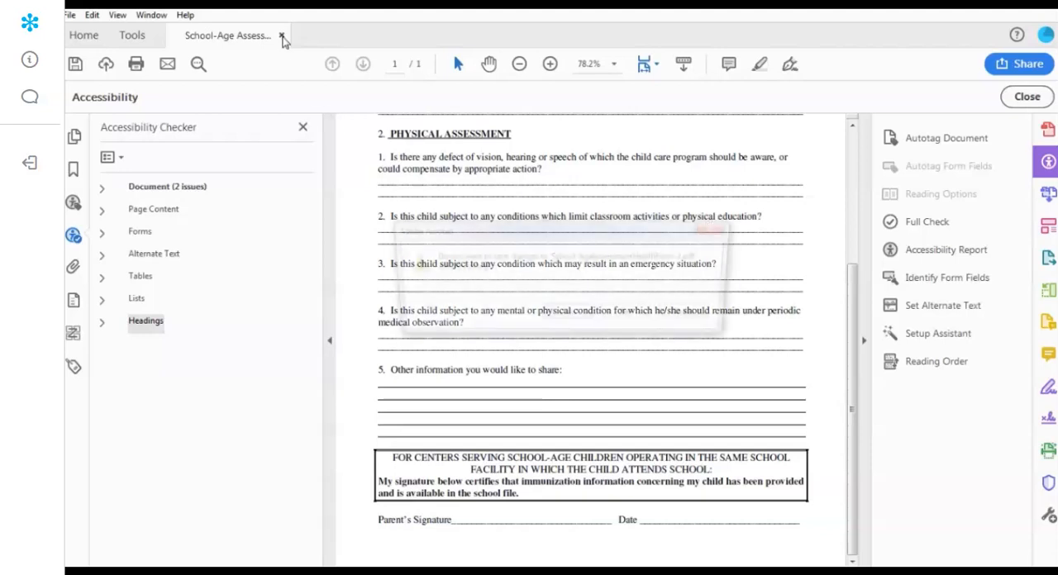
pyautogui.click(628, 317)
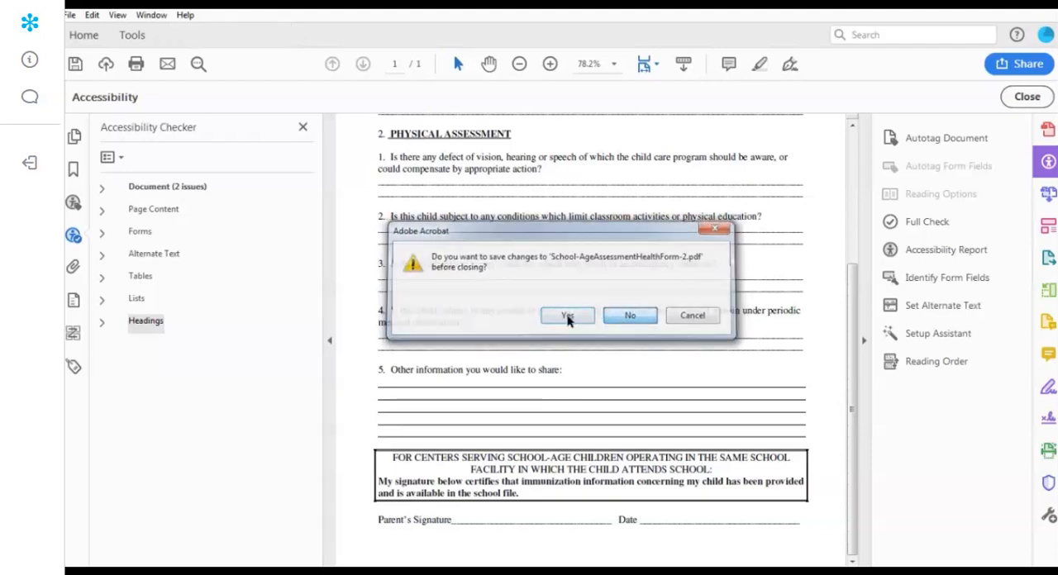
# - Open the E.C. News newsletter PDF and run a full accessibility check on all its pages
pyautogui.doubleClick(327, 404)
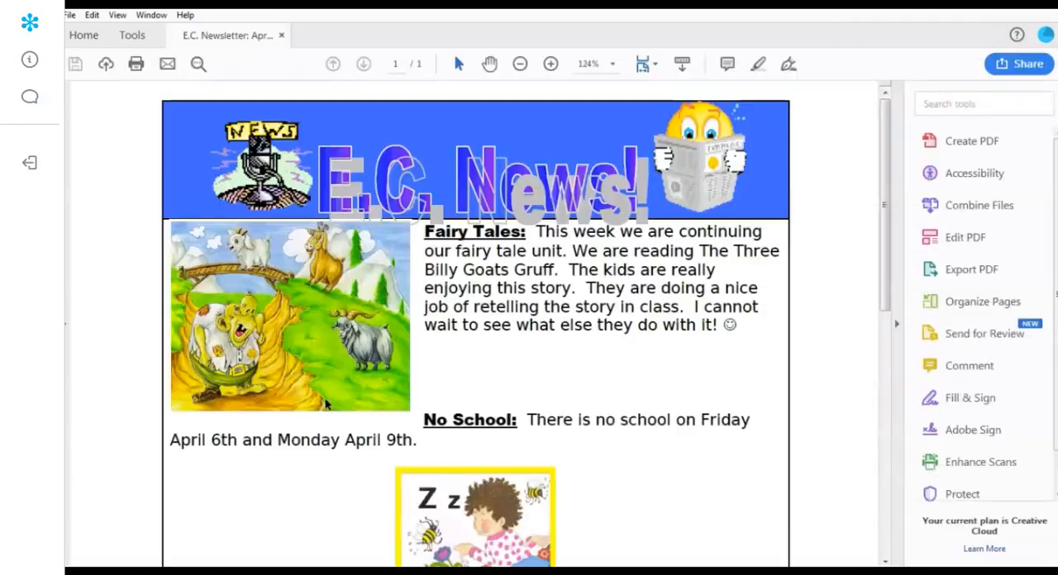
pyautogui.moveTo(887, 169); pyautogui.dragTo(902, 134)
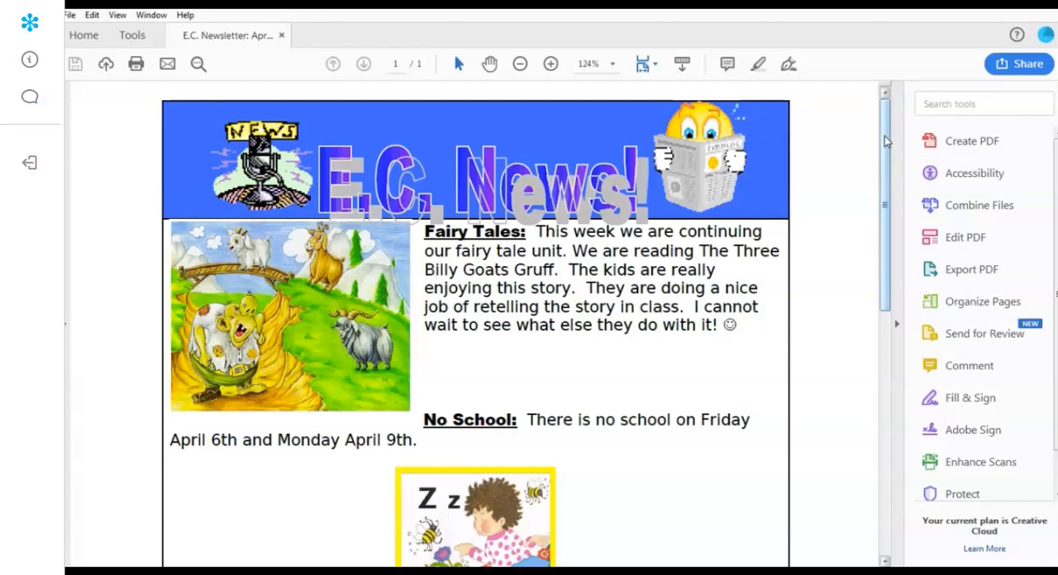
pyautogui.click(970, 175)
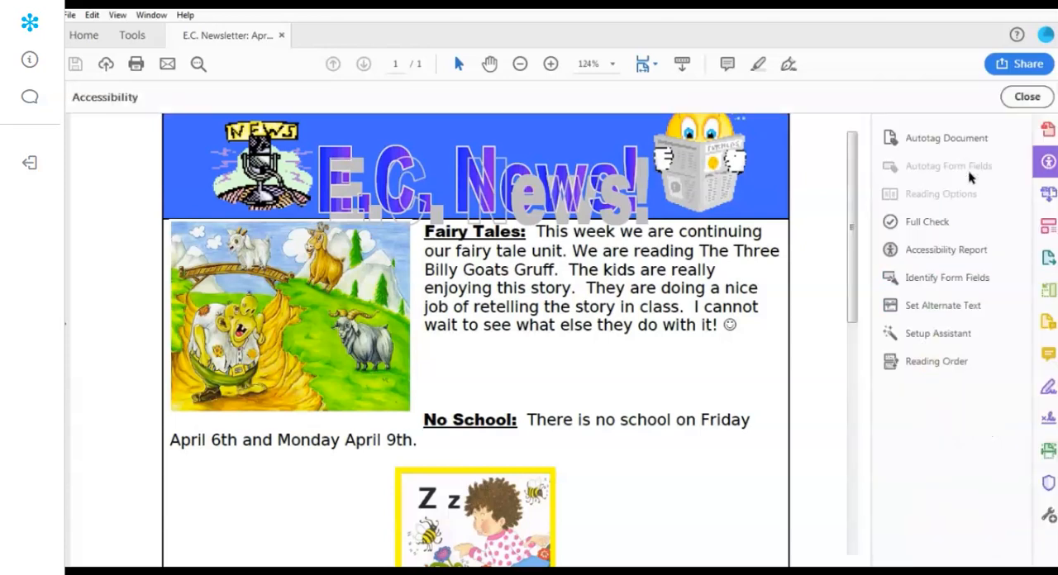
pyautogui.click(928, 222)
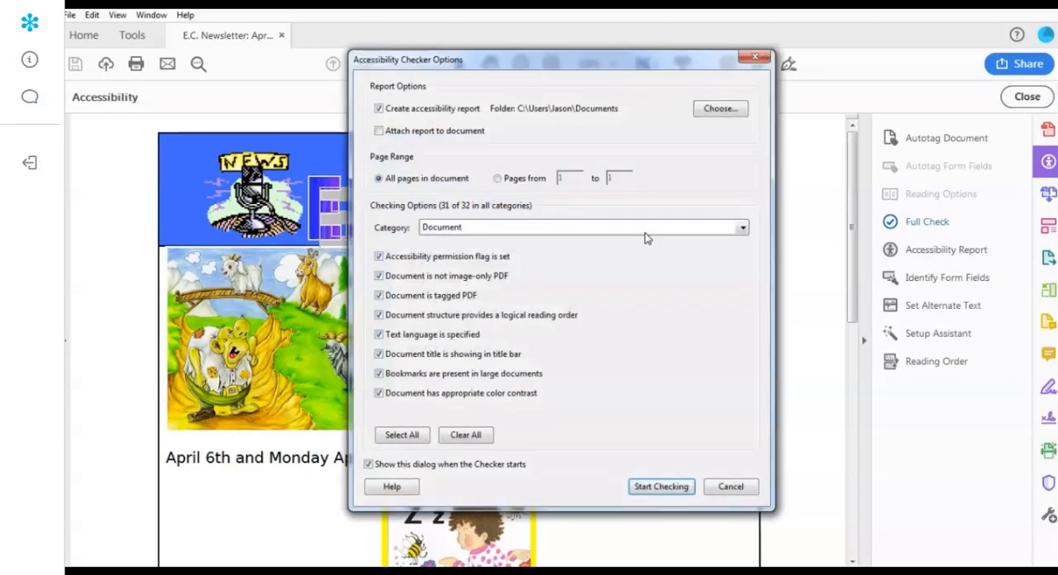
pyautogui.click(665, 487)
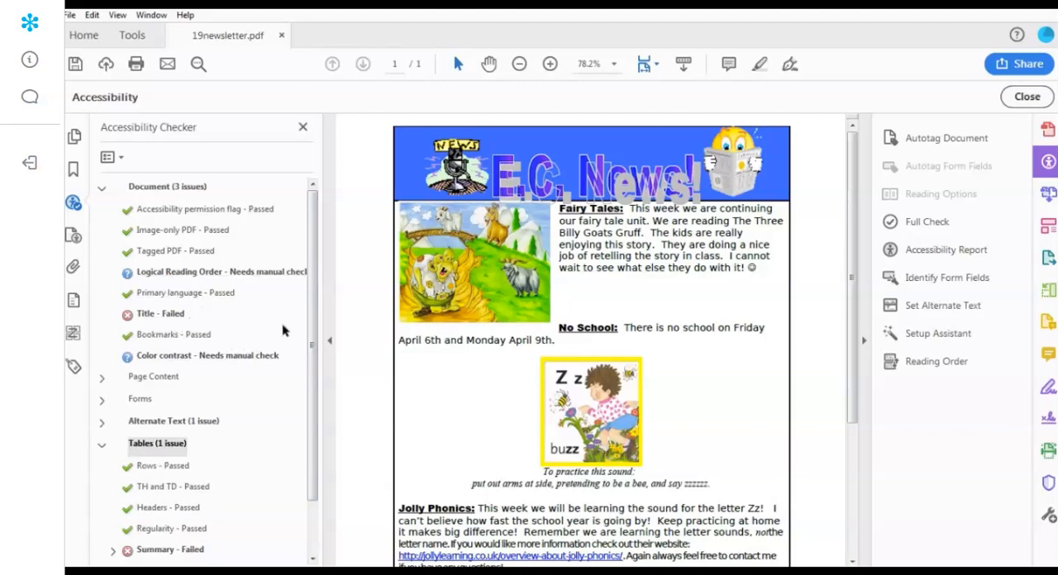
# - Examine the newsletter's accessibility results, expanding the table summary and figures alternate text issues
pyautogui.scroll(-2, 273, 363)
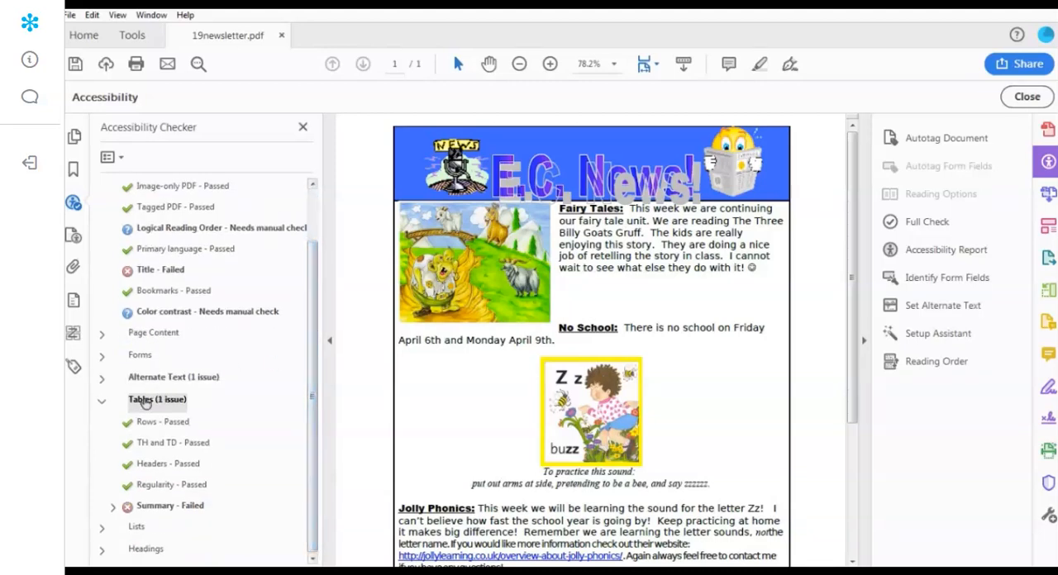
pyautogui.click(110, 512)
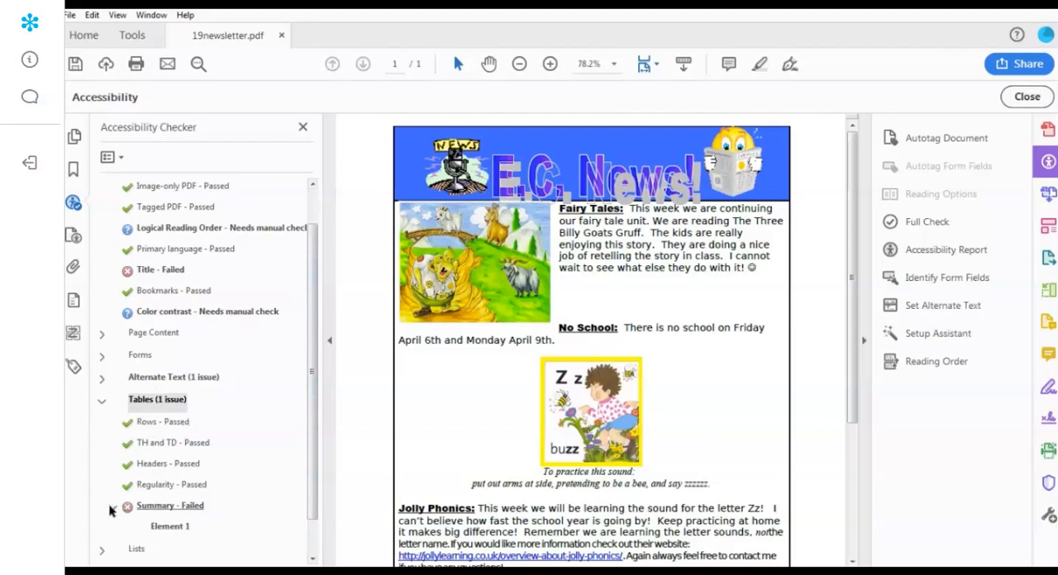
pyautogui.scroll(-1, 169, 450)
pyautogui.click(98, 358)
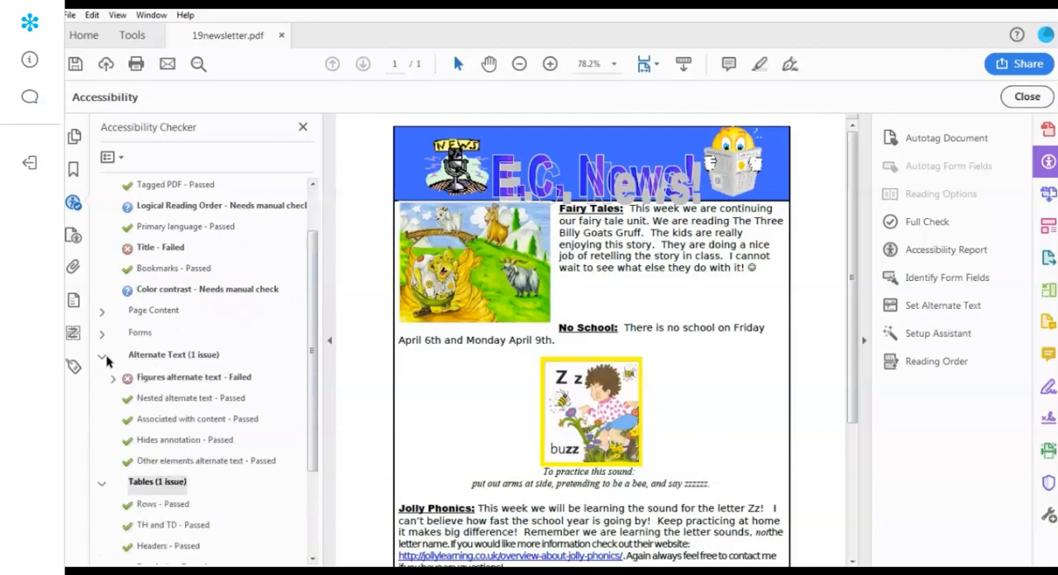
pyautogui.click(113, 379)
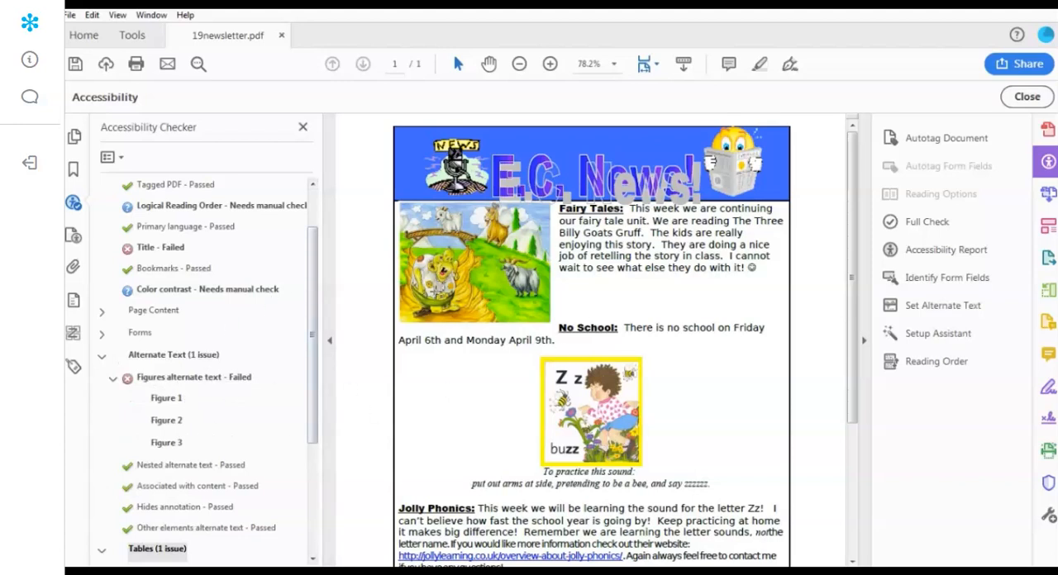
pyautogui.scroll(-3, 524, 286)
pyautogui.scroll(3, 610, 364)
pyautogui.scroll(2, 180, 240)
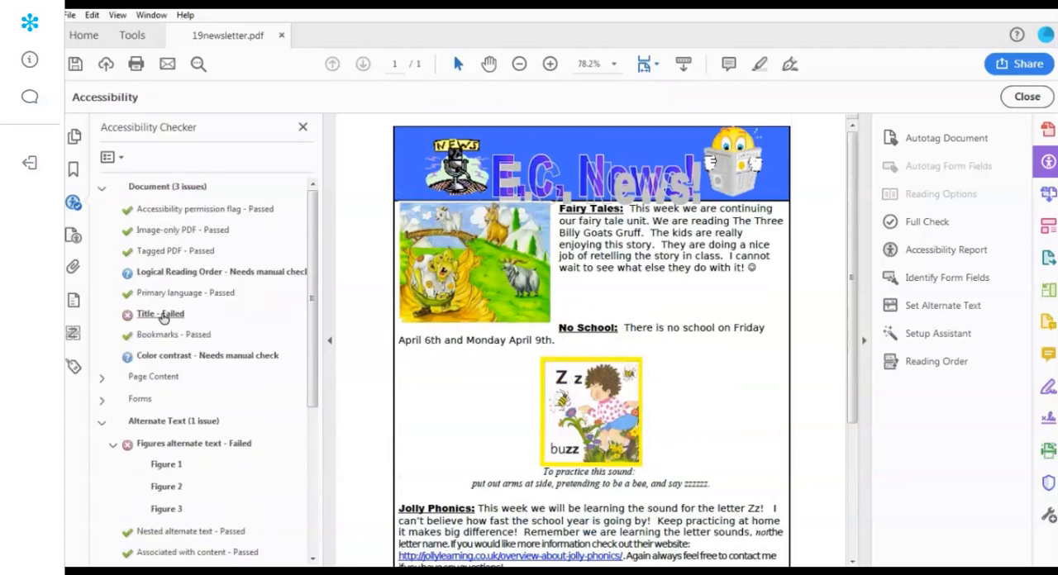
# - Check the newsletter's reading language in the document properties and set its initial view to show the Document Title
pyautogui.click(69, 15)
pyautogui.click(112, 243)
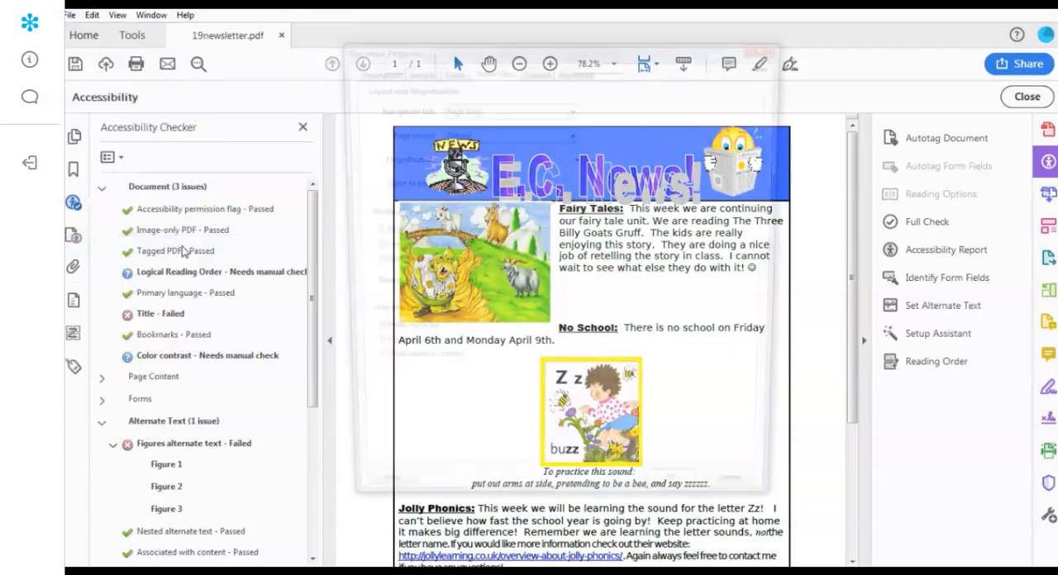
pyautogui.click(574, 70)
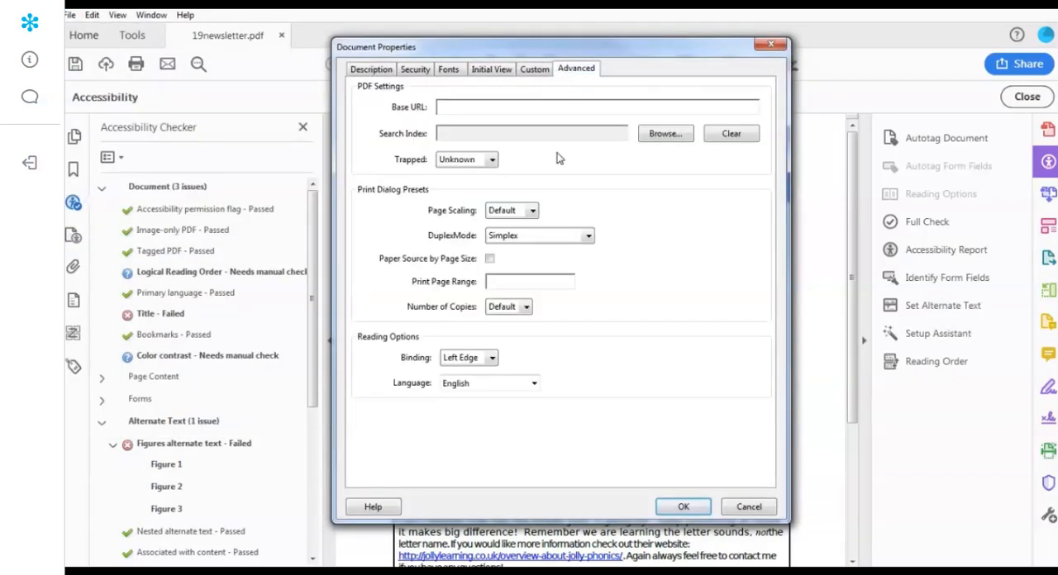
pyautogui.click(486, 383)
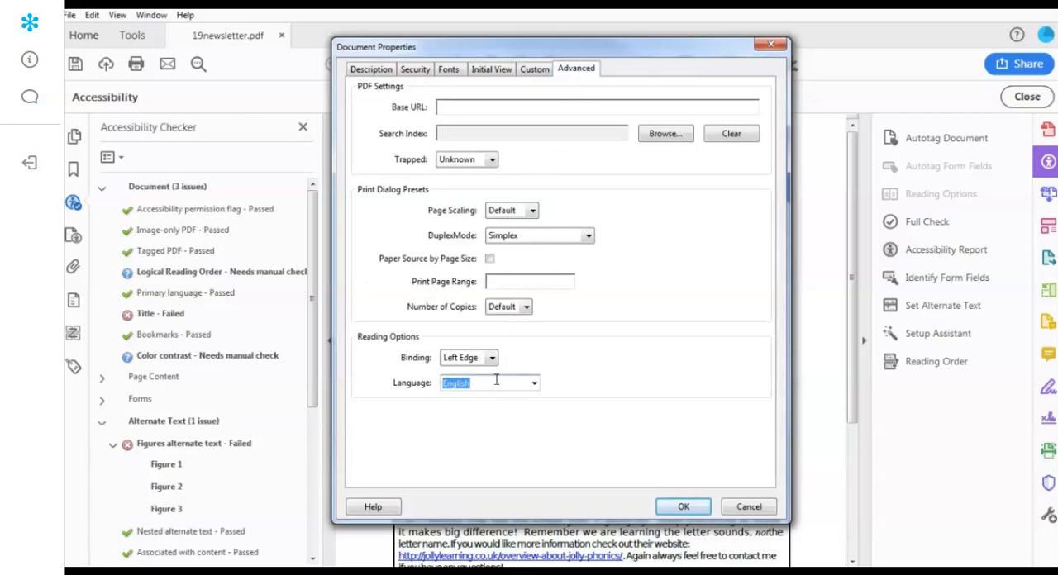
pyautogui.click(488, 69)
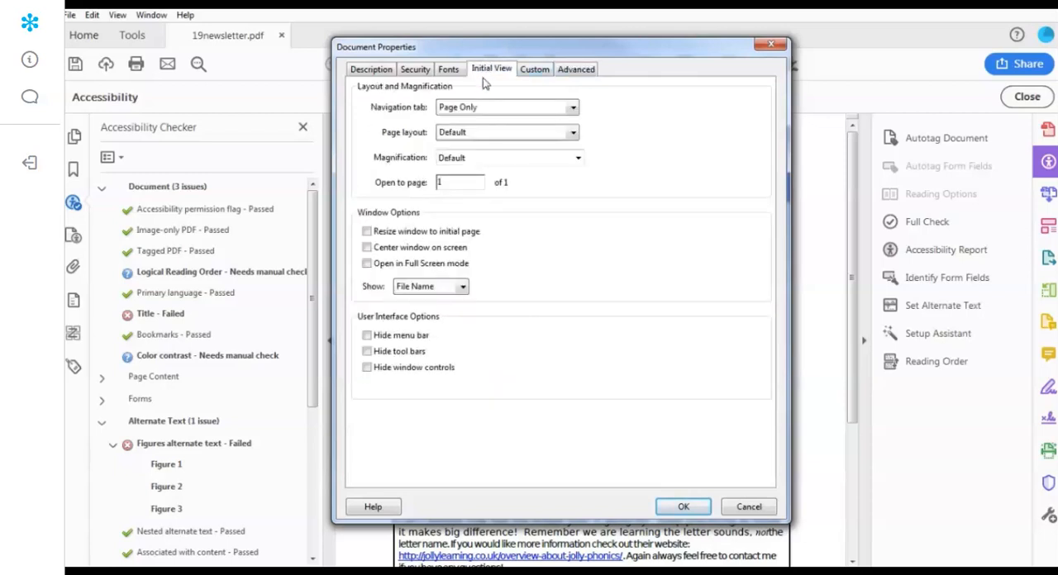
pyautogui.click(427, 289)
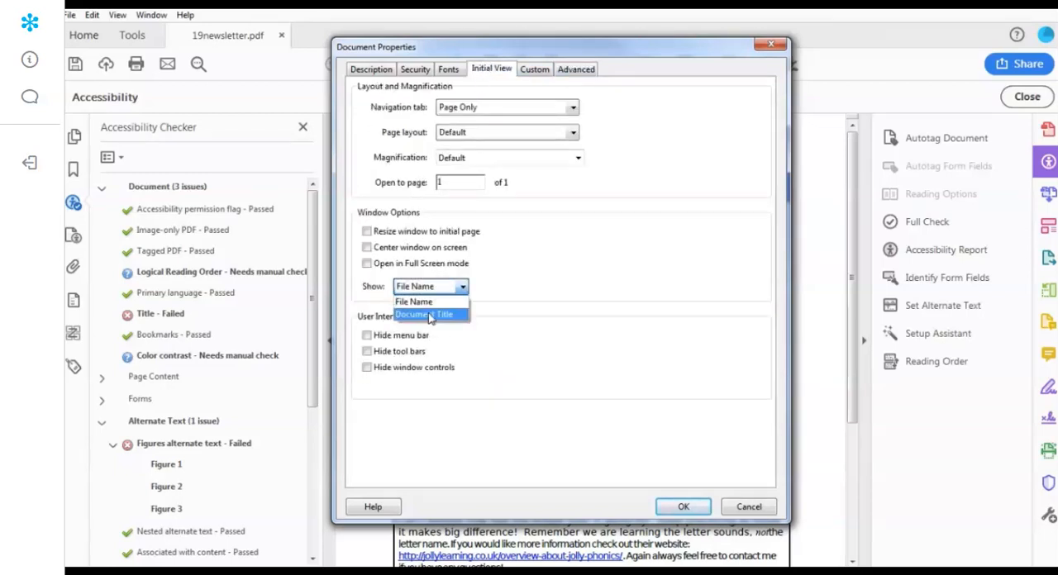
pyautogui.click(442, 318)
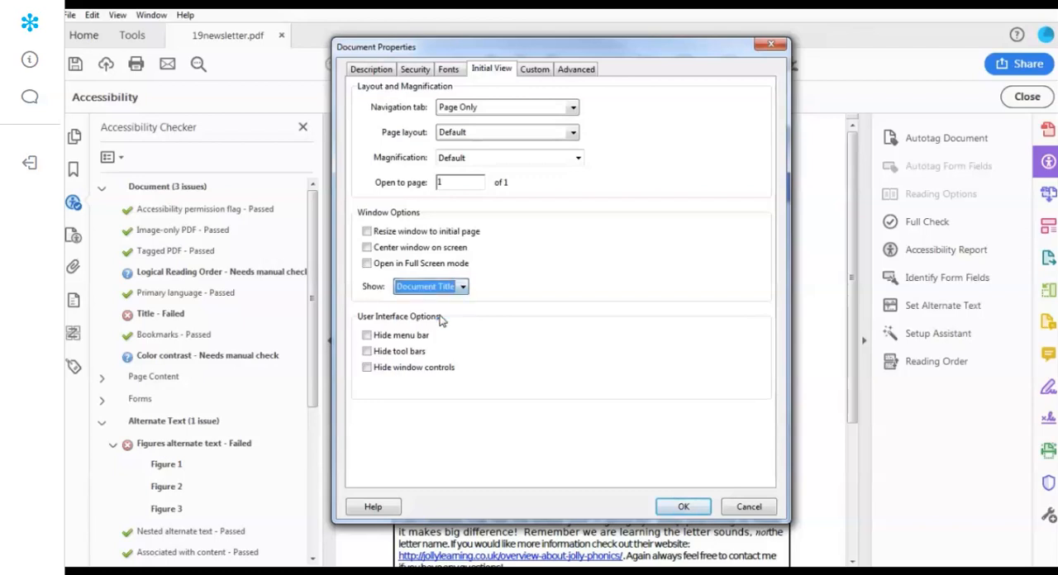
# - Review the newsletter's title in the document description, apply the properties, and recheck the Title accessibility rule
pyautogui.click(378, 70)
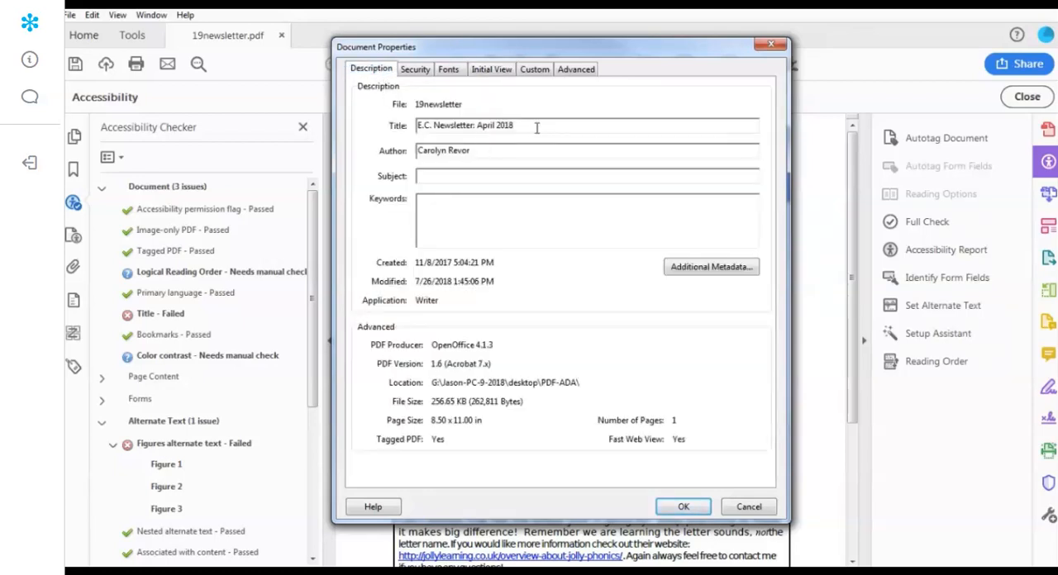
pyautogui.moveTo(536, 125); pyautogui.dragTo(400, 124)
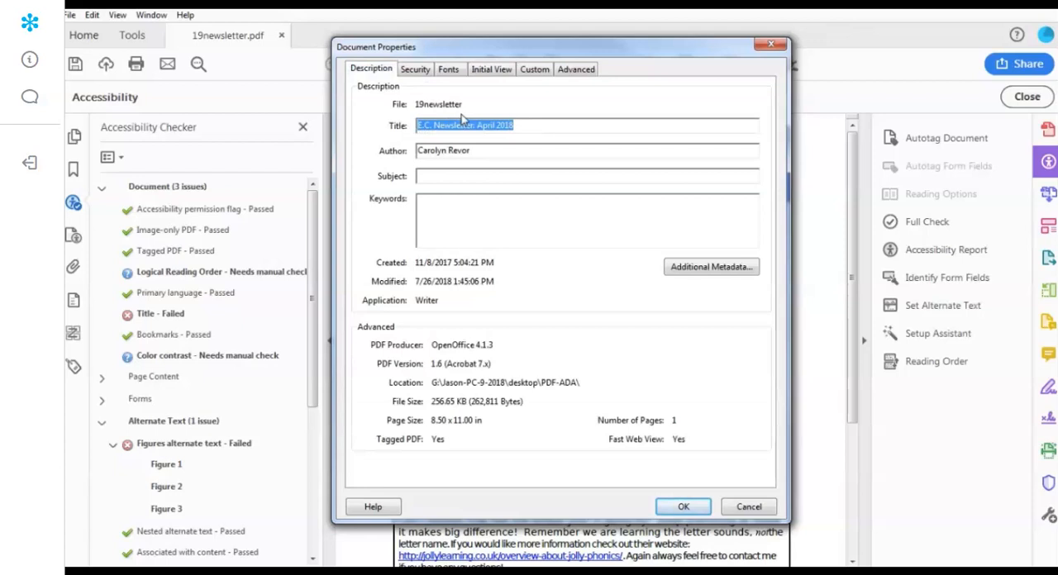
pyautogui.click(684, 508)
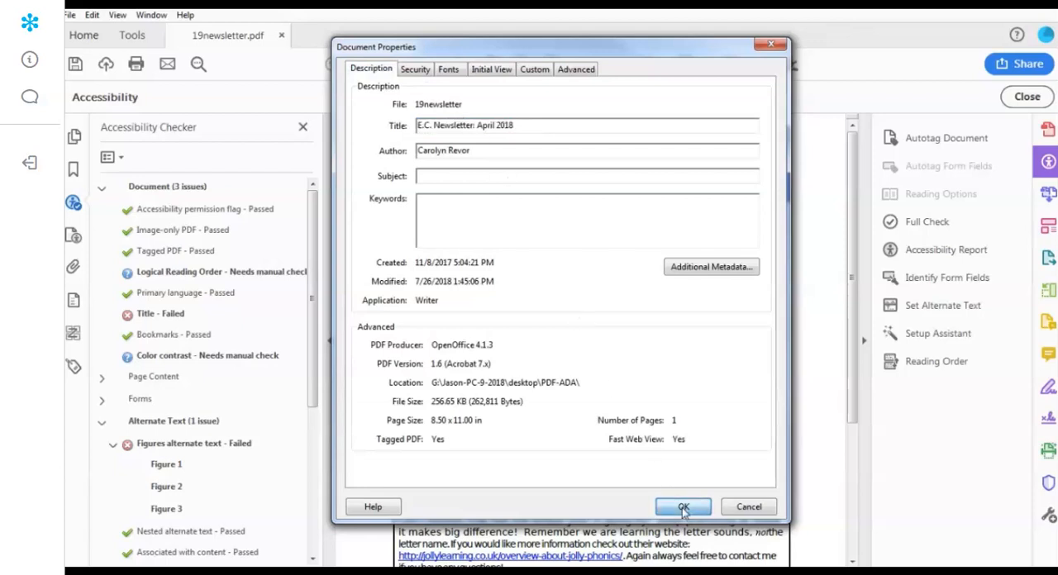
pyautogui.rightClick(180, 317)
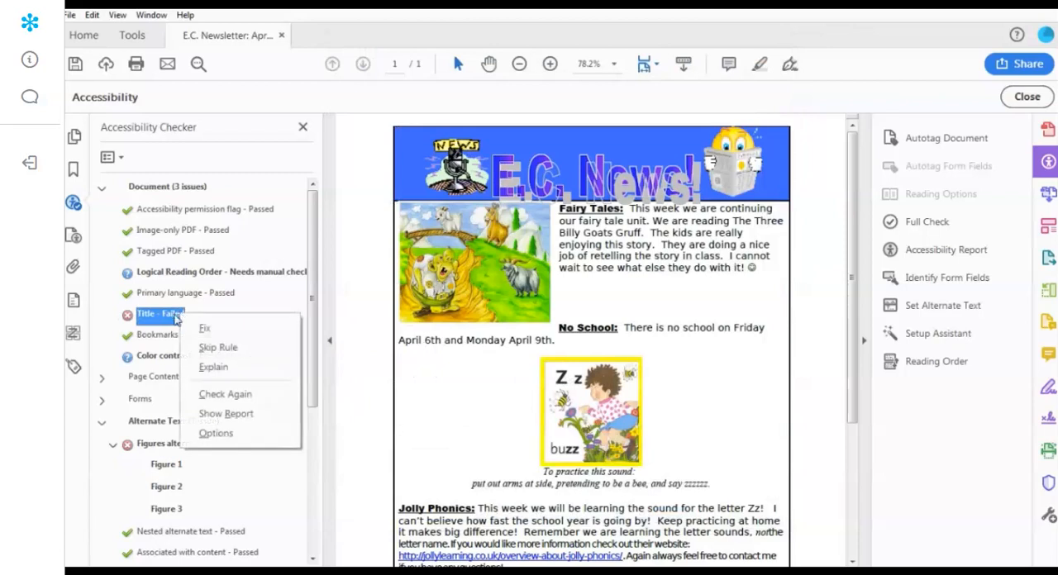
pyautogui.click(232, 396)
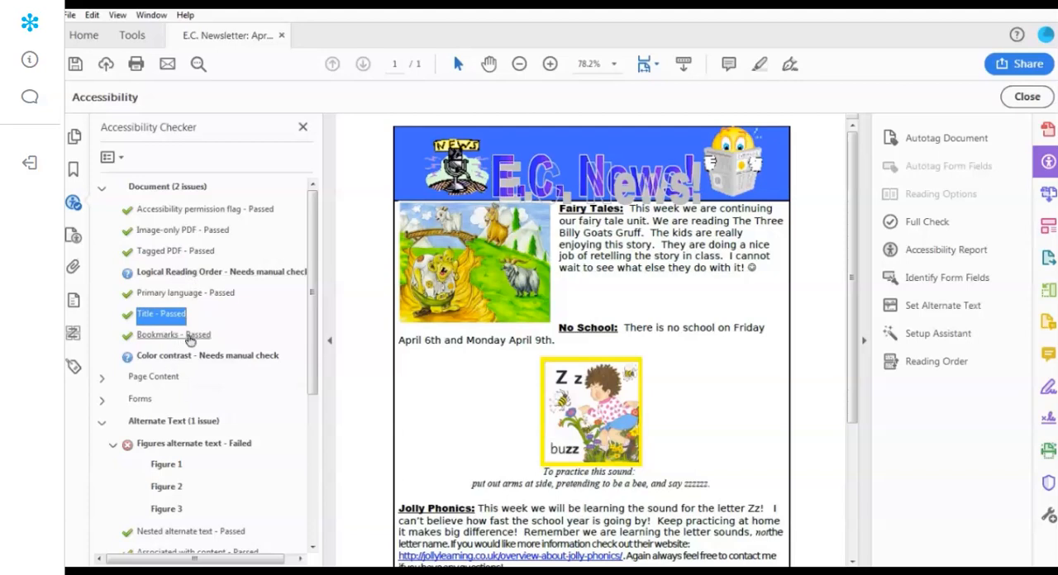
# - Review and confirm the high-contrast colour settings in the accessibility preferences, and mark the Color contrast check as passed
pyautogui.click(91, 17)
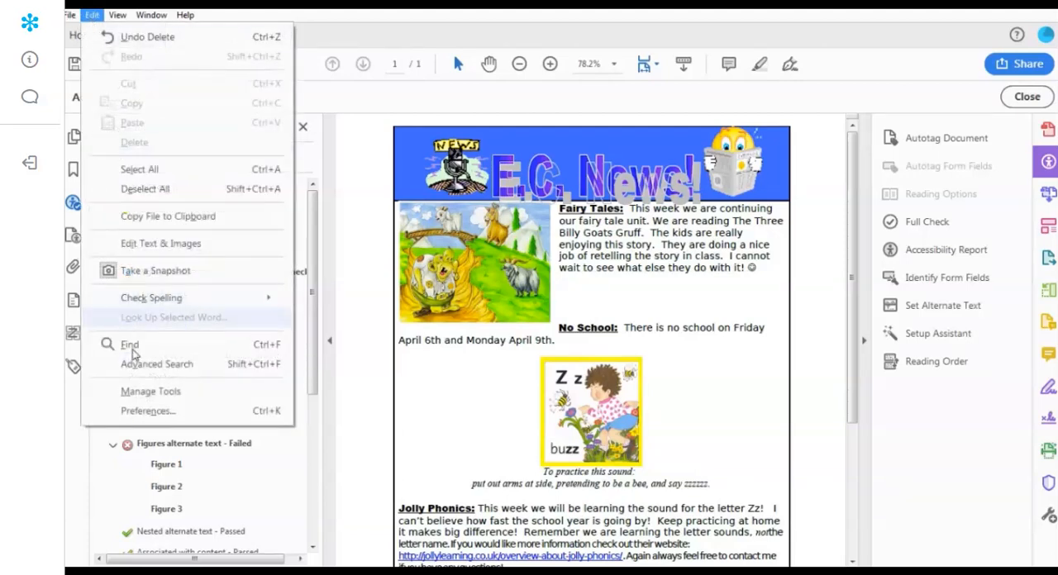
pyautogui.click(146, 411)
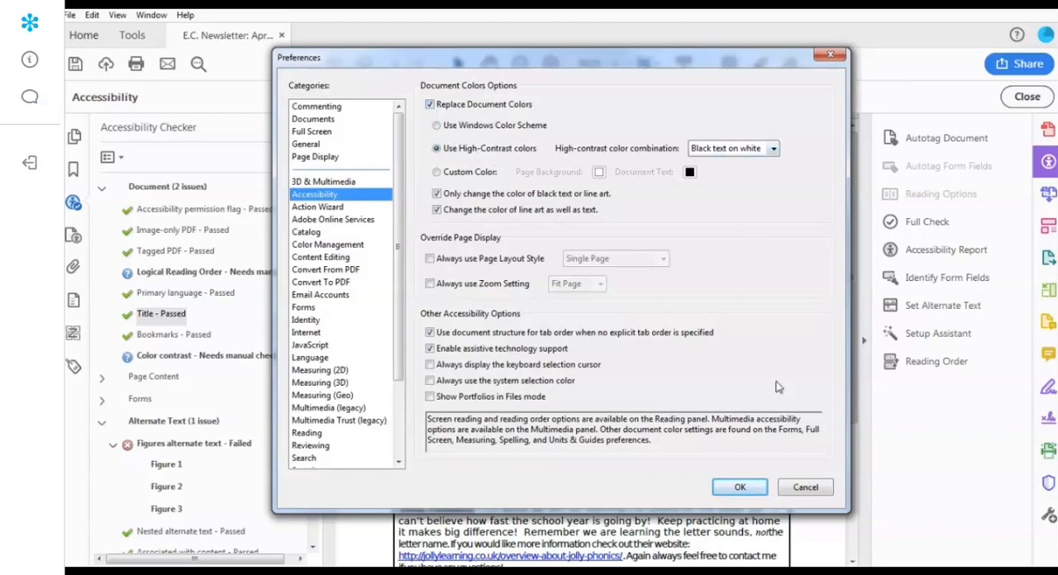
pyautogui.click(740, 488)
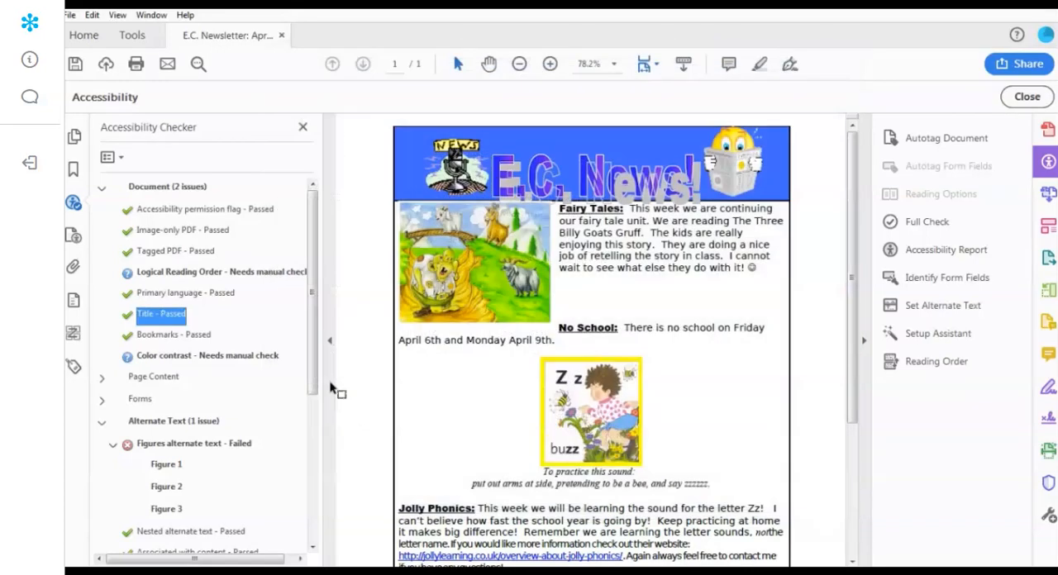
pyautogui.rightClick(165, 362)
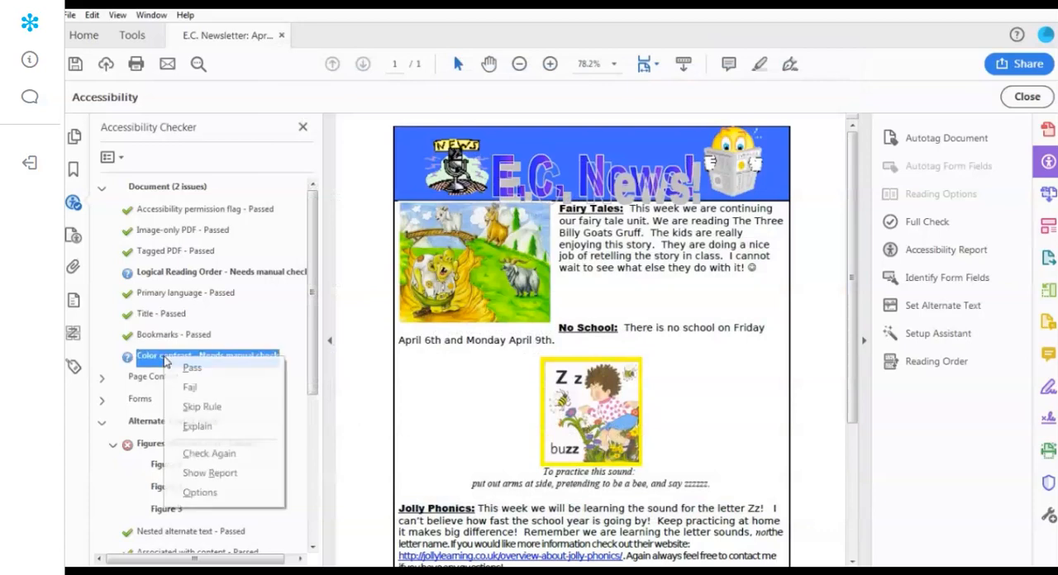
pyautogui.click(192, 368)
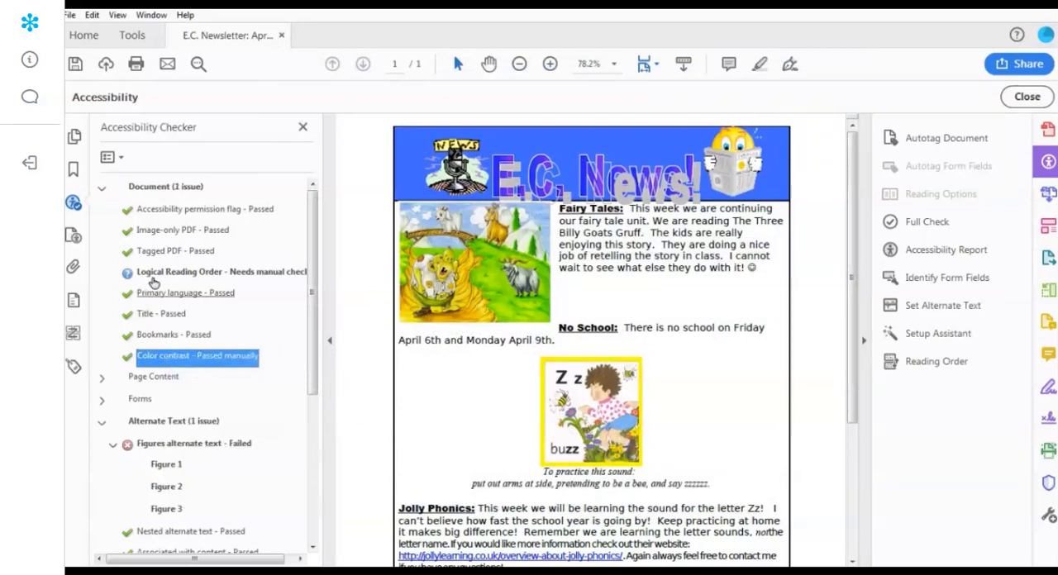
# - Open the newsletter's reading order and move the goat image ahead of the Fairy Tales paragraph
pyautogui.click(934, 361)
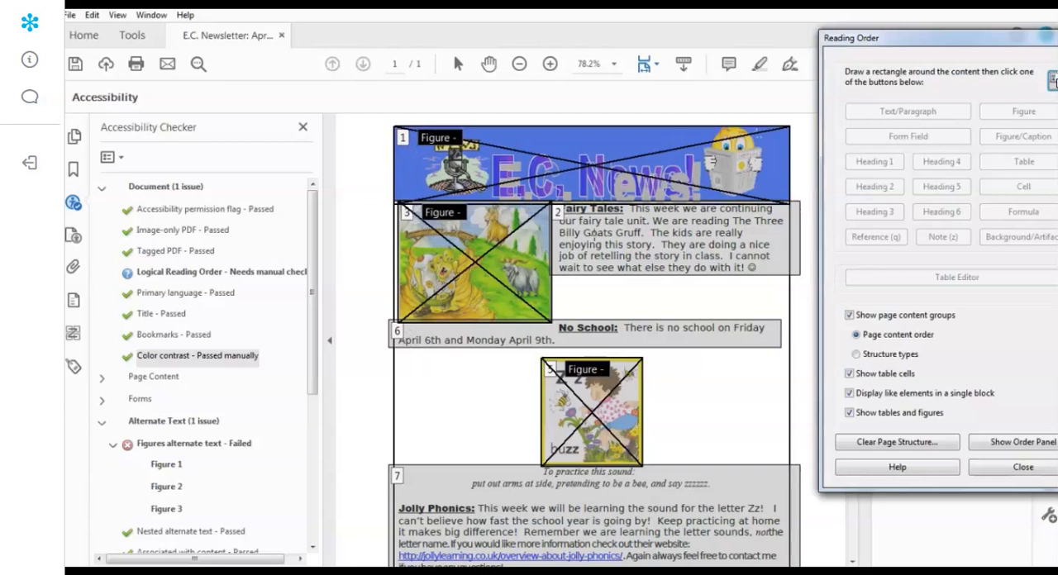
pyautogui.click(72, 333)
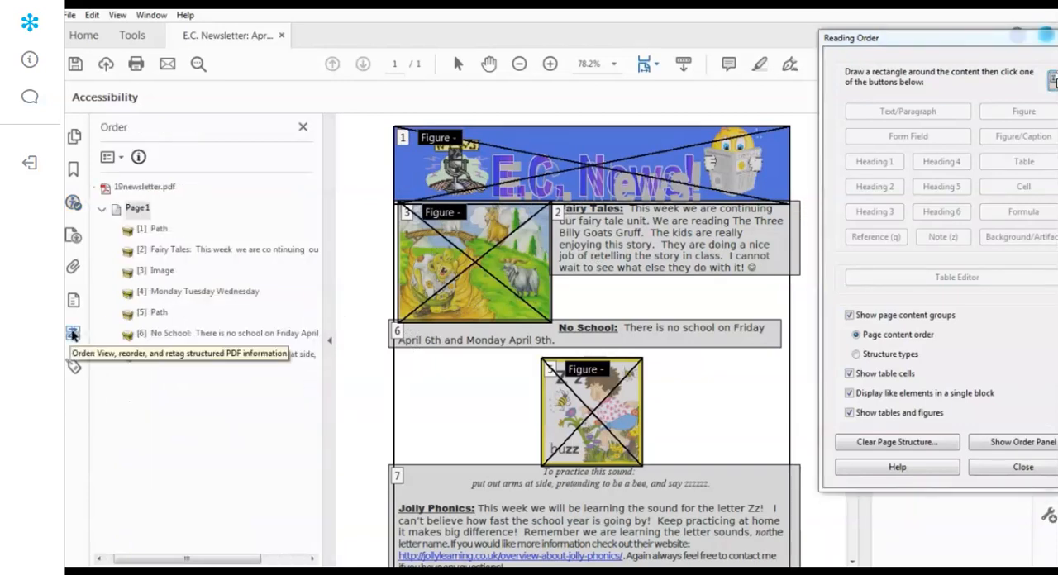
pyautogui.click(154, 232)
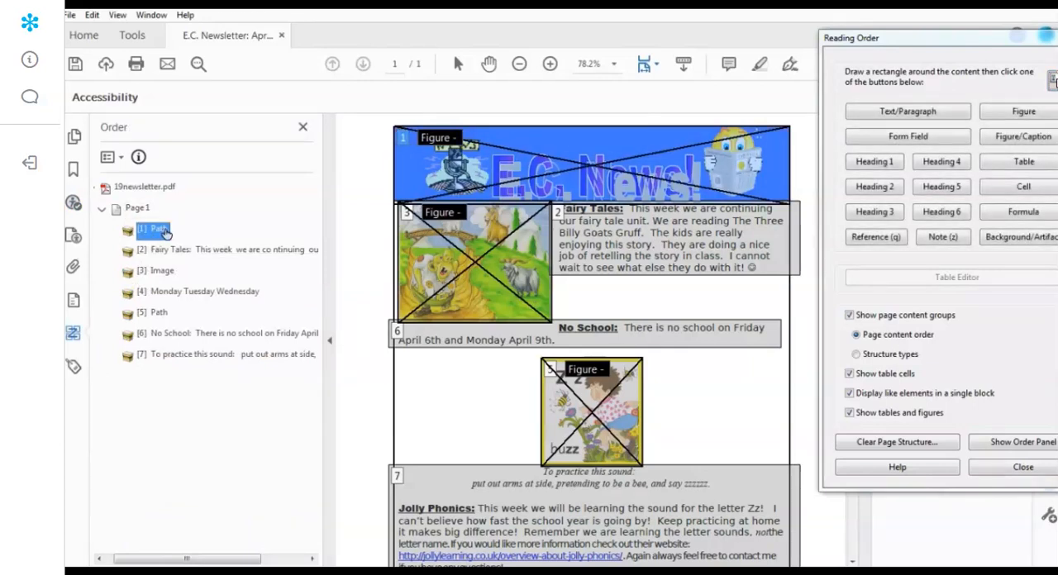
pyautogui.click(165, 253)
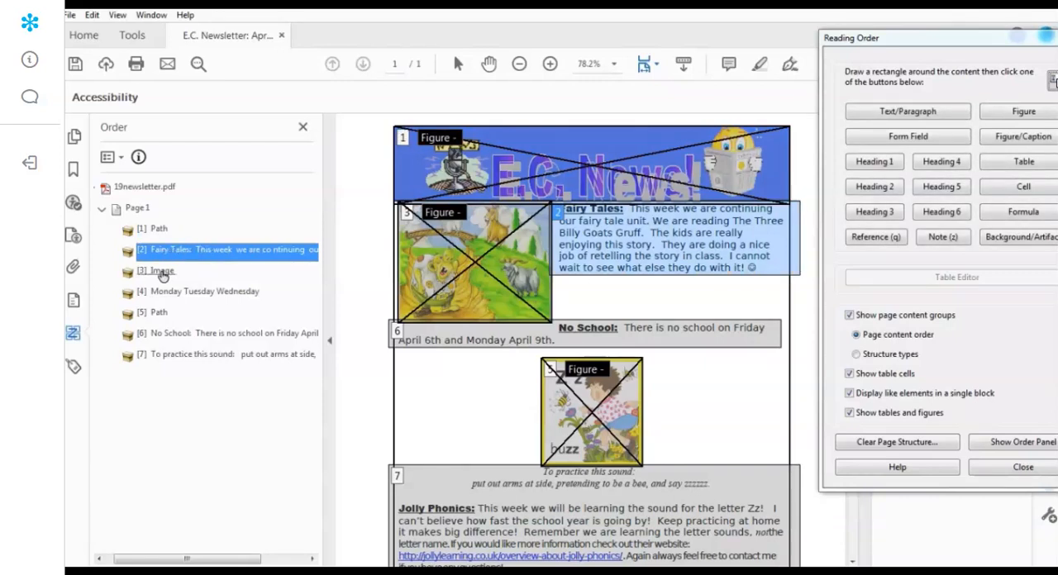
pyautogui.click(157, 274)
pyautogui.moveTo(156, 275); pyautogui.dragTo(150, 244)
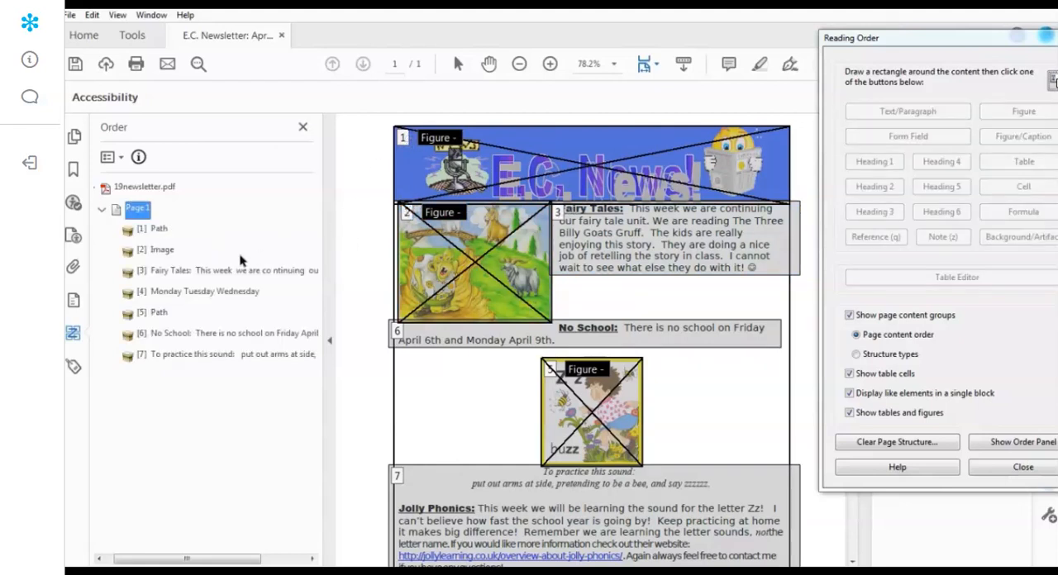
# - Move the No School paragraph ahead of the weekday calendar table, directly after the Fairy Tales paragraph in the reading order
pyautogui.click(199, 291)
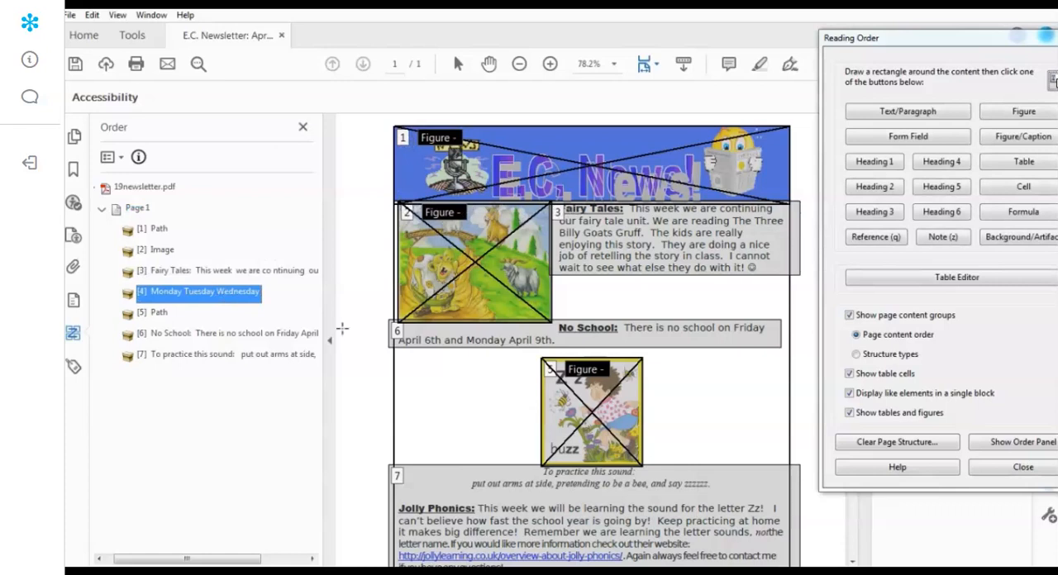
pyautogui.scroll(-3, 382, 358)
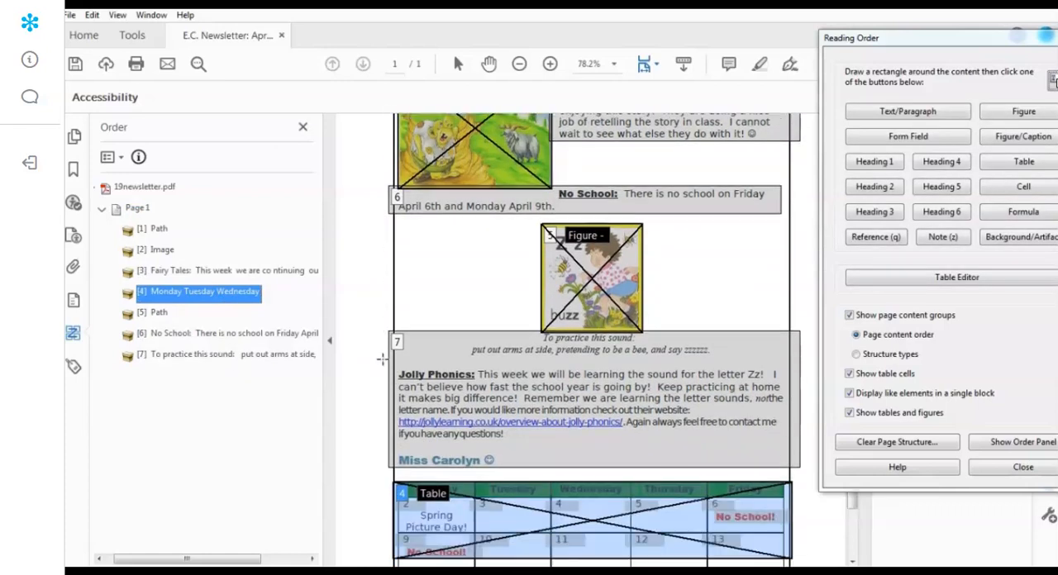
pyautogui.scroll(2, 382, 358)
pyautogui.scroll(-1, 382, 358)
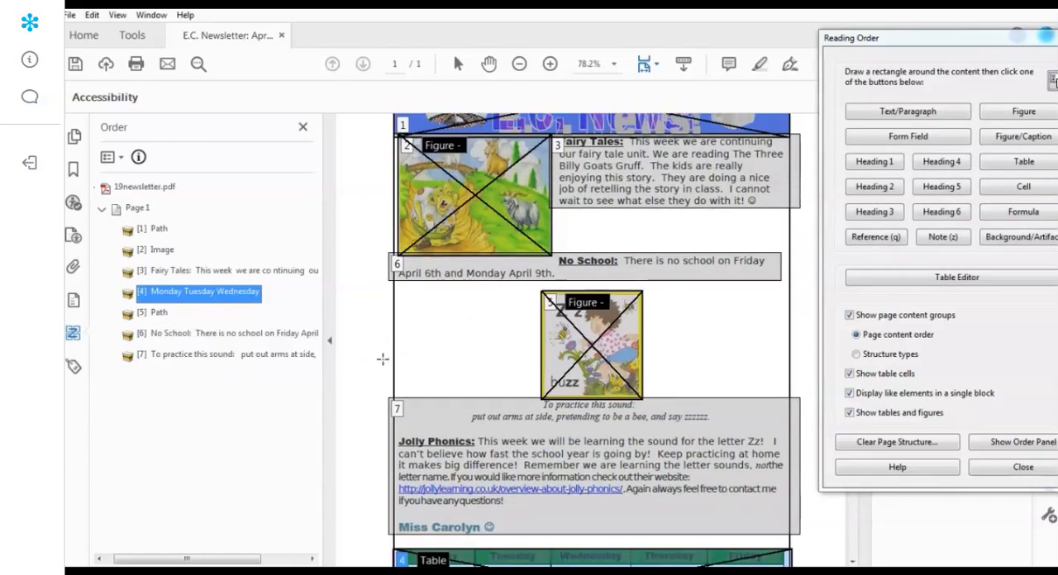
pyautogui.click(165, 273)
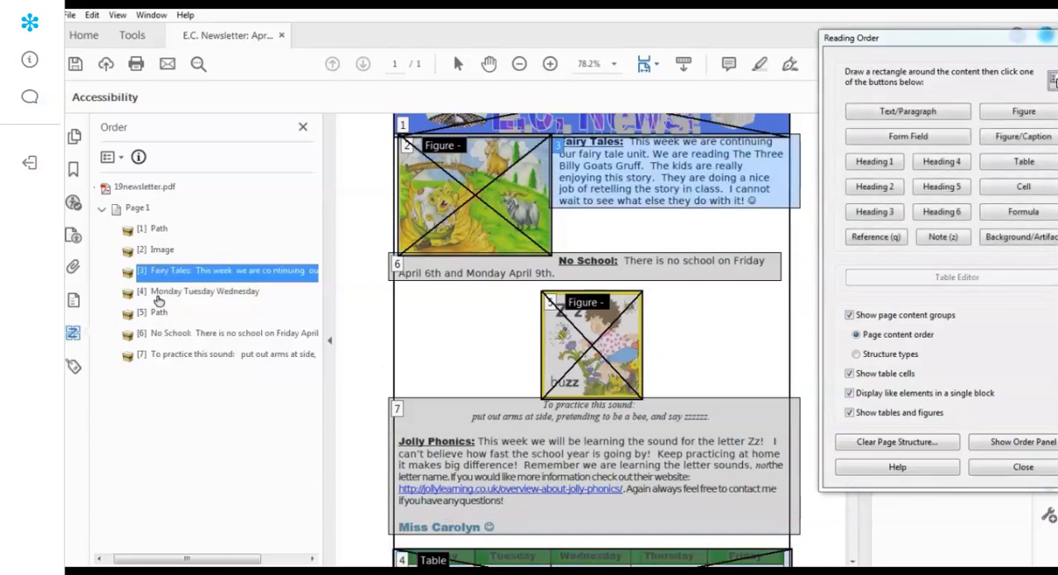
pyautogui.click(155, 335)
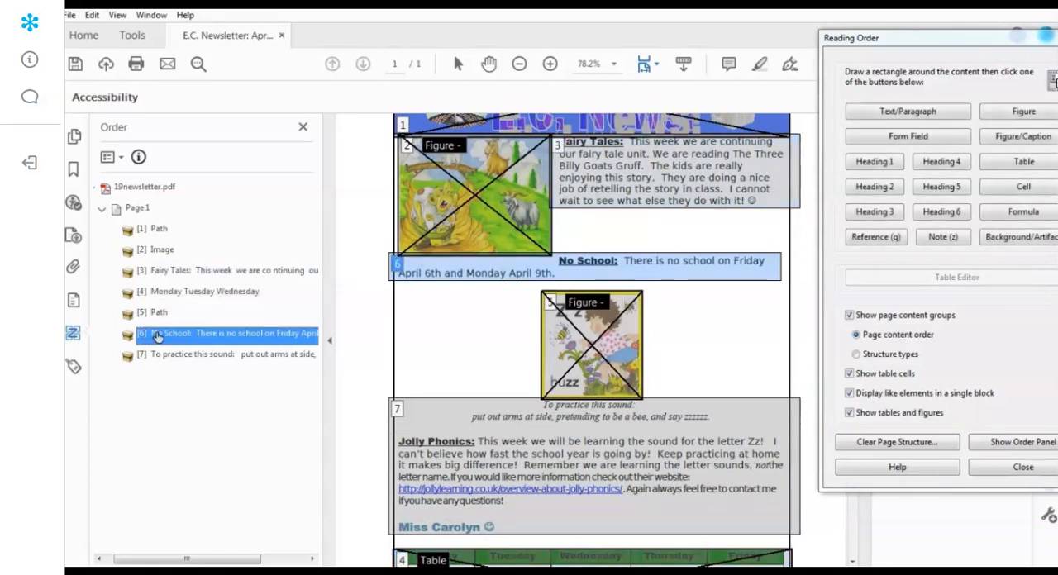
pyautogui.moveTo(157, 337); pyautogui.dragTo(157, 329)
pyautogui.moveTo(157, 285); pyautogui.dragTo(158, 283)
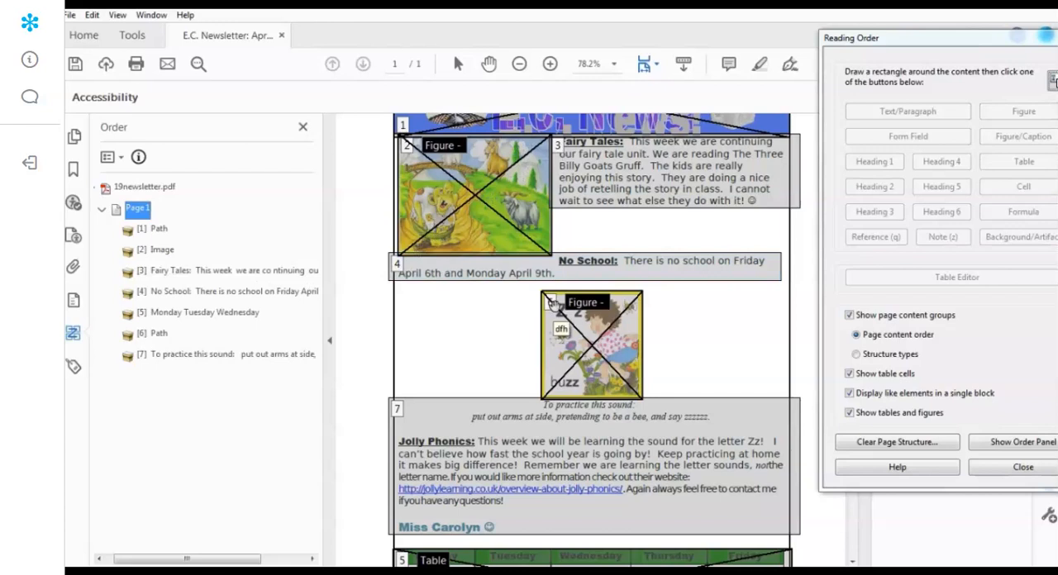
# - Move the buzz figure and the Jolly Phonics text block ahead of the calendar table, and finish the reading order editing
pyautogui.moveTo(145, 336); pyautogui.dragTo(152, 307)
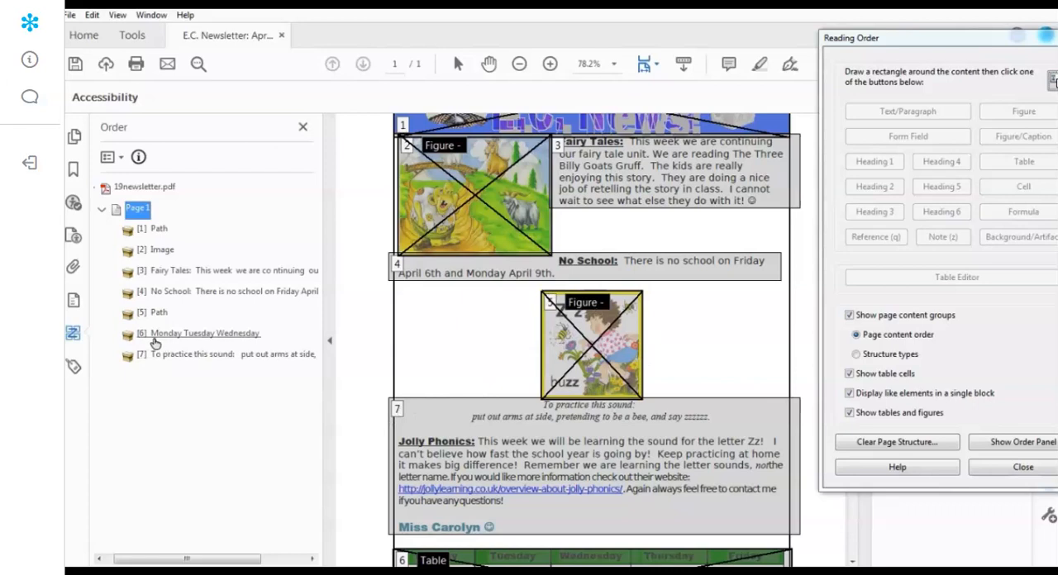
pyautogui.moveTo(153, 356); pyautogui.dragTo(158, 329)
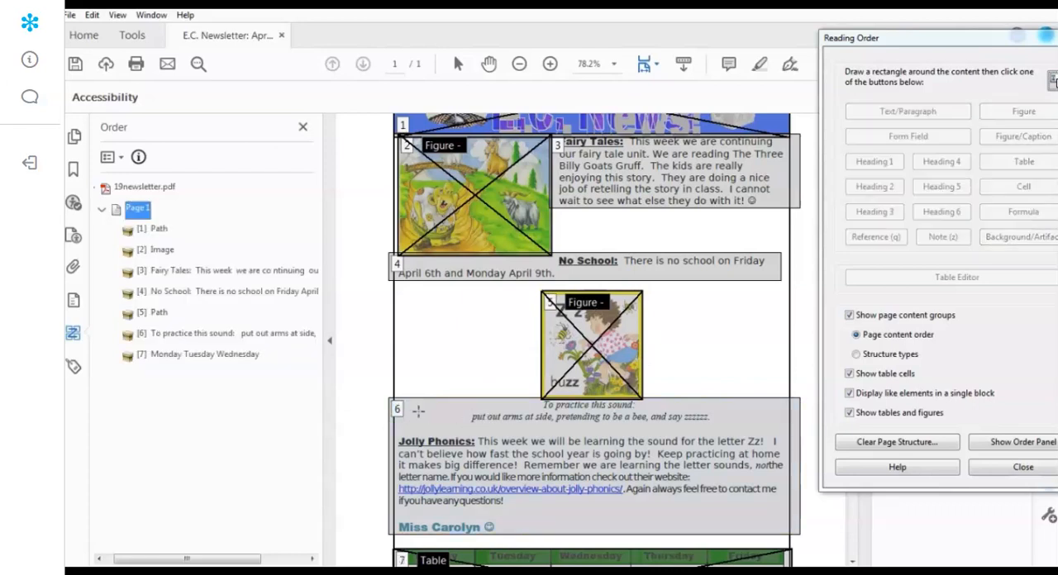
pyautogui.click(172, 358)
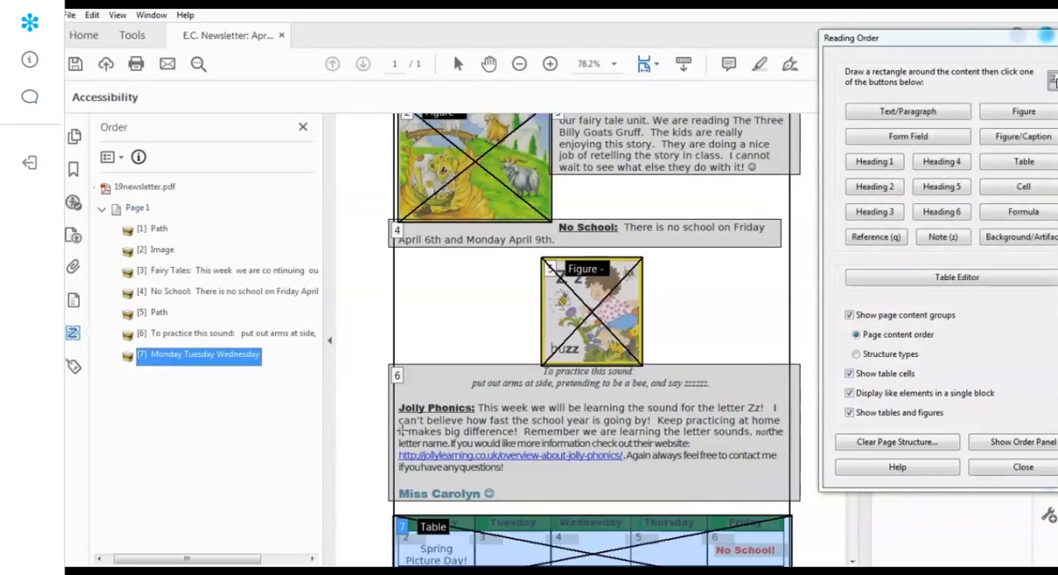
pyautogui.scroll(1, 400, 424)
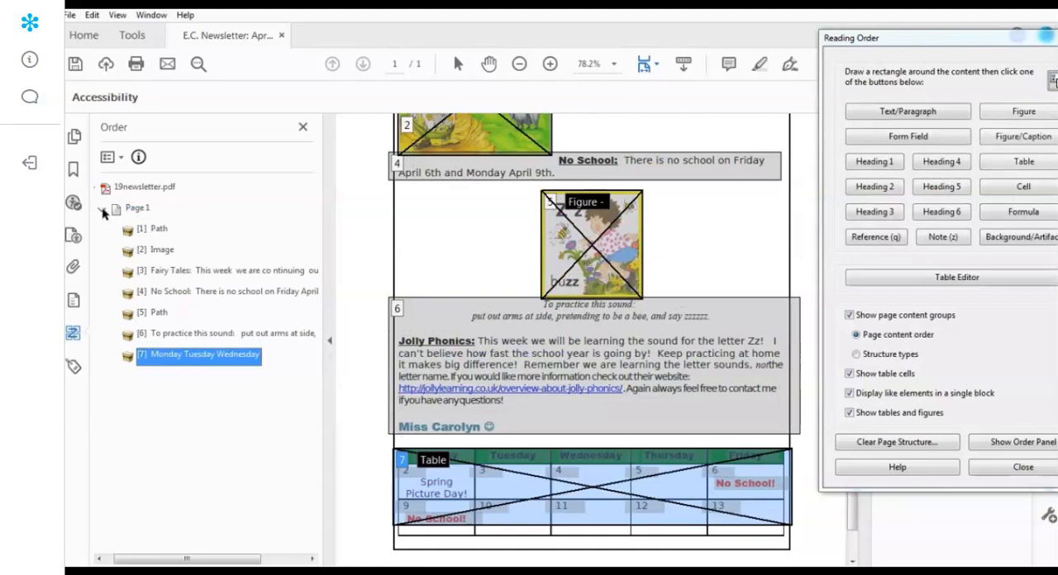
pyautogui.click(134, 209)
pyautogui.scroll(3, 399, 299)
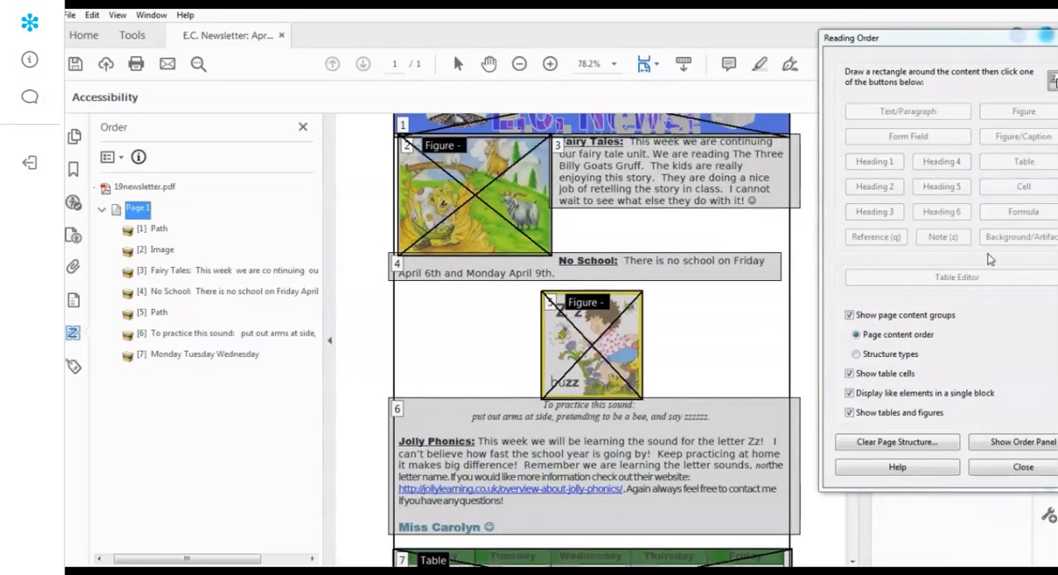
pyautogui.click(1009, 468)
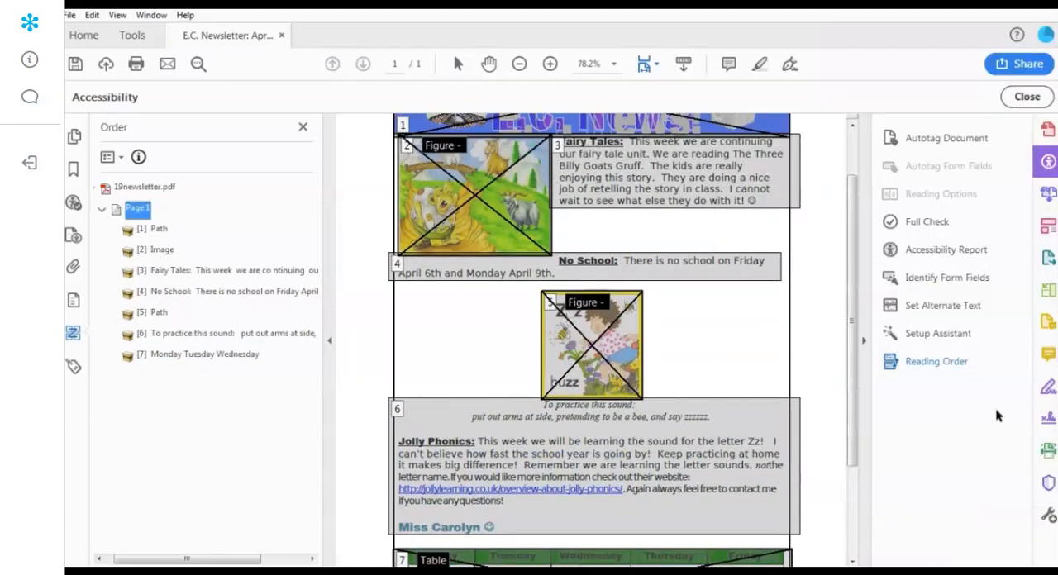
# - Return to the accessibility results, mark Logical Reading Order as passed, and collapse the Document category
pyautogui.click(923, 228)
pyautogui.click(728, 486)
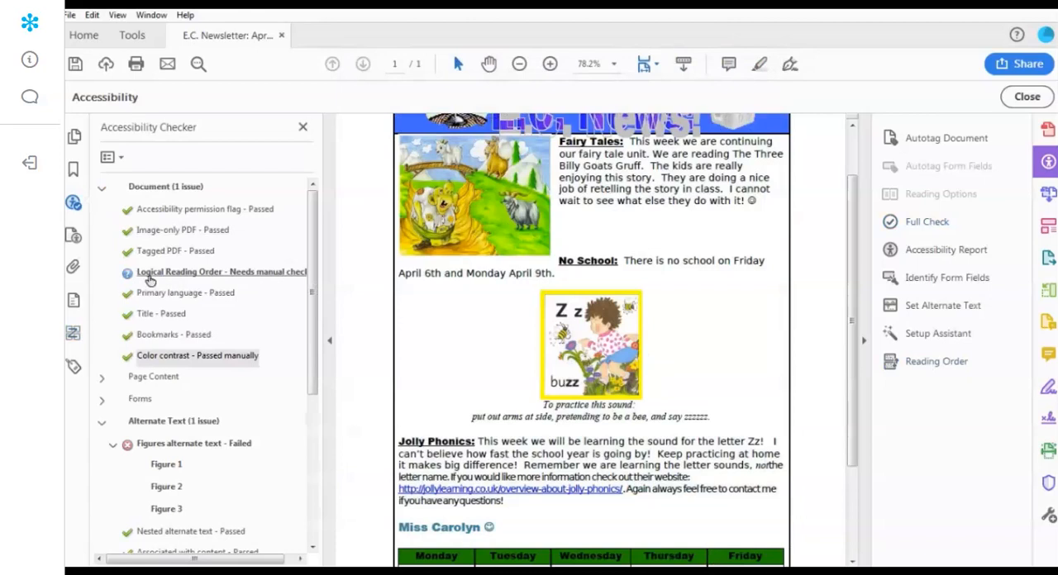
pyautogui.rightClick(149, 281)
pyautogui.click(172, 280)
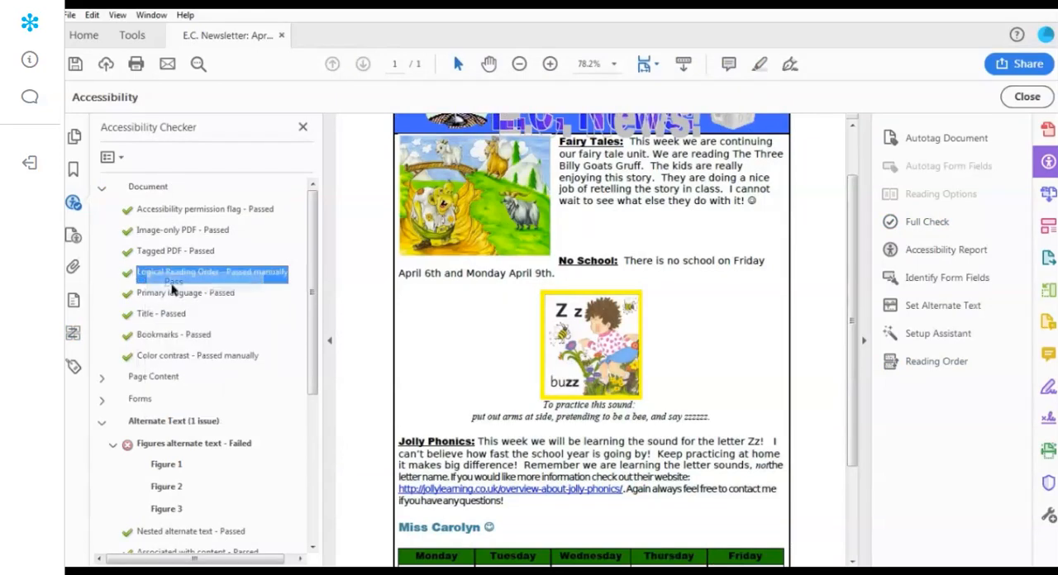
pyautogui.click(104, 188)
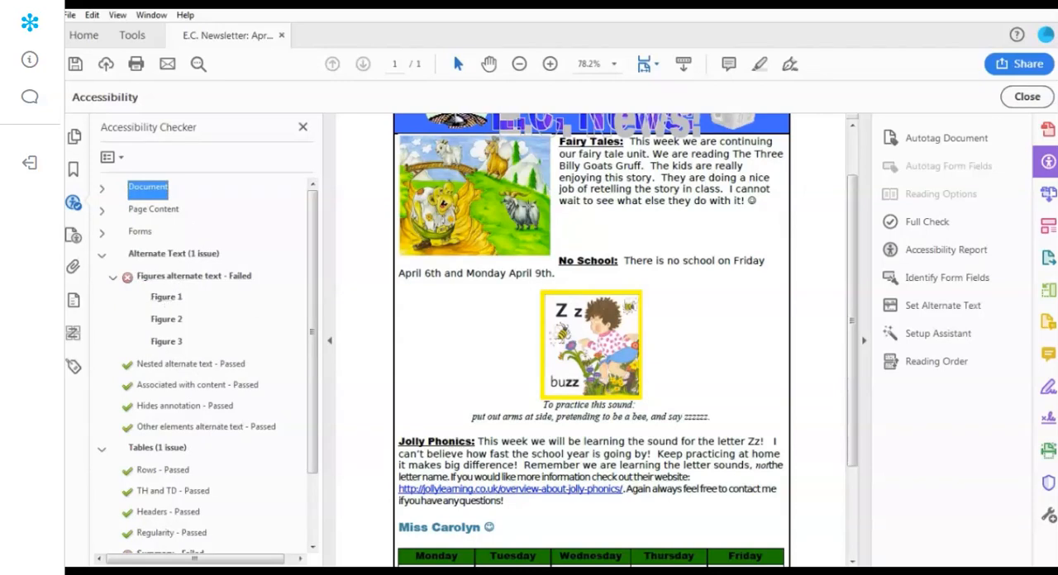
# - Detect the newsletter's figures for alternate text and examine each of the three images and their empty descriptions
pyautogui.scroll(2, 568, 178)
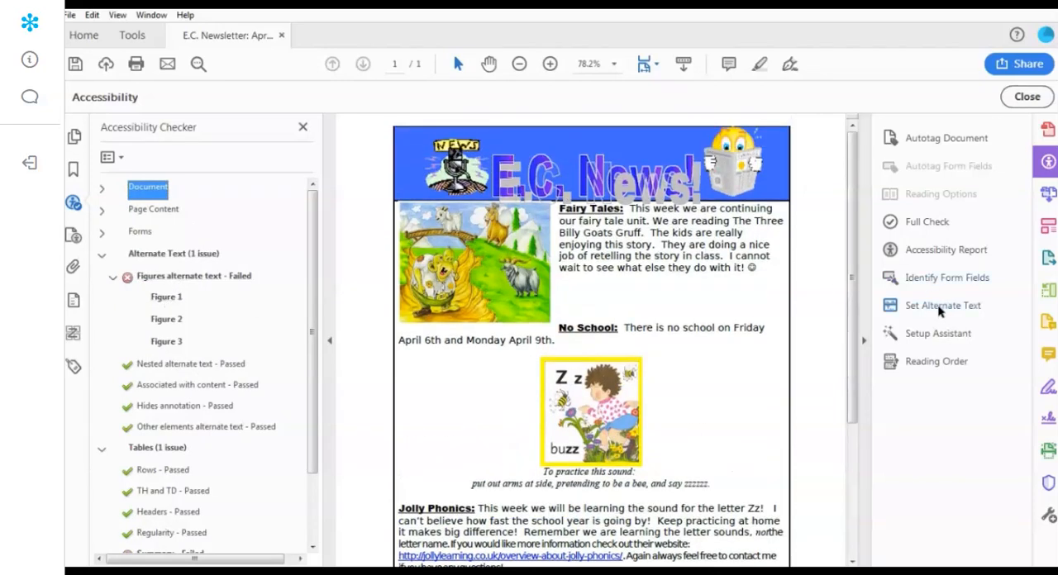
pyautogui.click(933, 305)
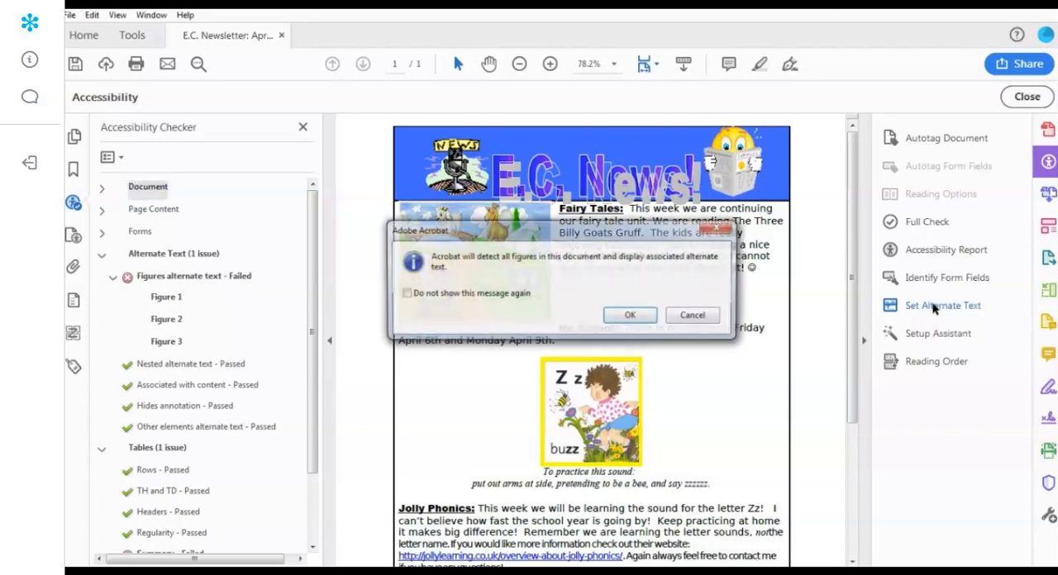
pyautogui.click(642, 322)
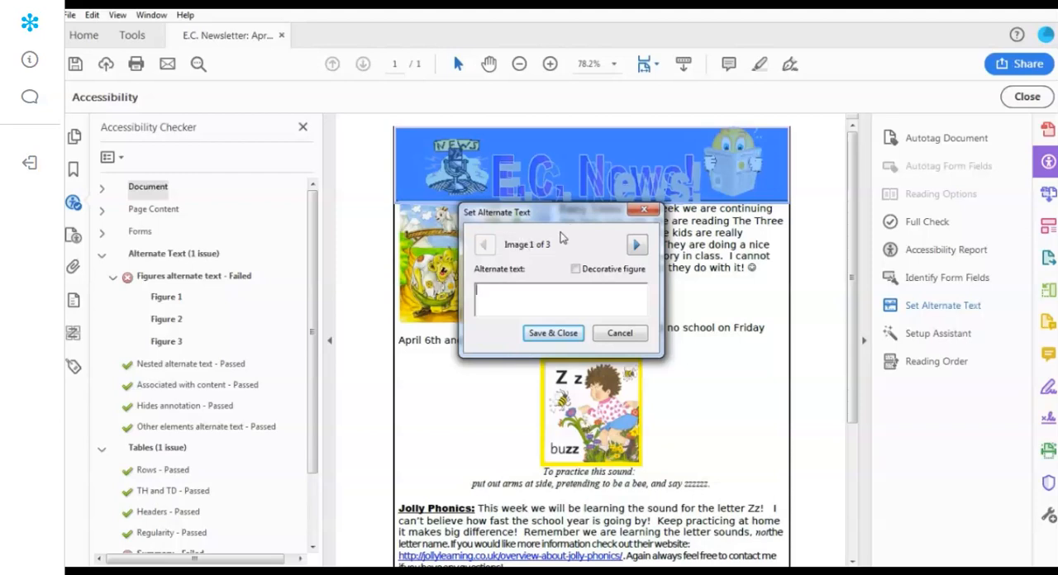
pyautogui.moveTo(567, 219); pyautogui.dragTo(645, 244)
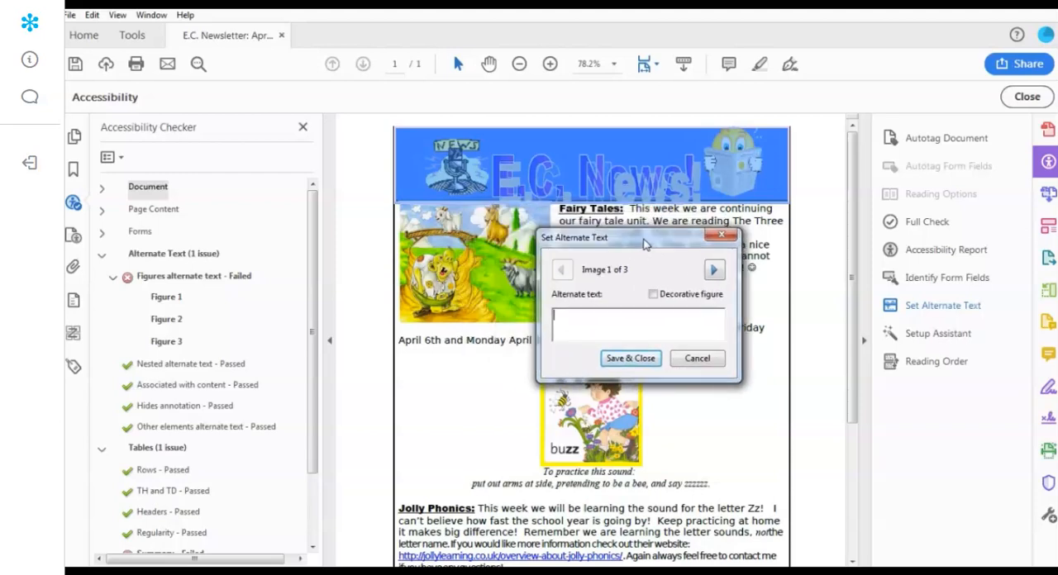
pyautogui.click(714, 271)
pyautogui.click(562, 271)
pyautogui.click(714, 272)
pyautogui.click(714, 272)
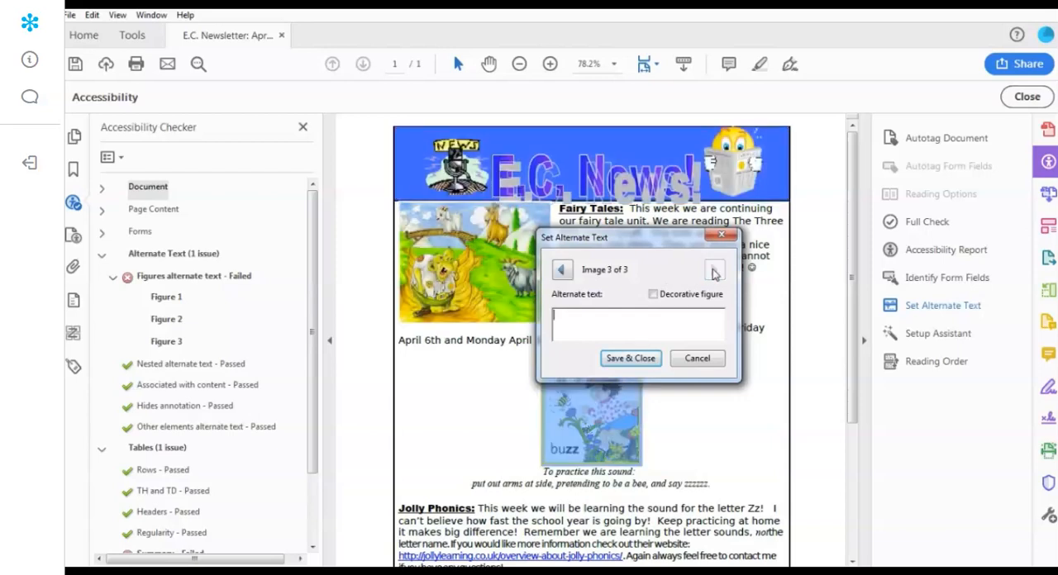
# - Set the header banner's alternate text to "EC News April Newsletter" and the goats picture's to "Billy Goats Gruff troll under bridge"
pyautogui.click(562, 272)
pyautogui.click(562, 273)
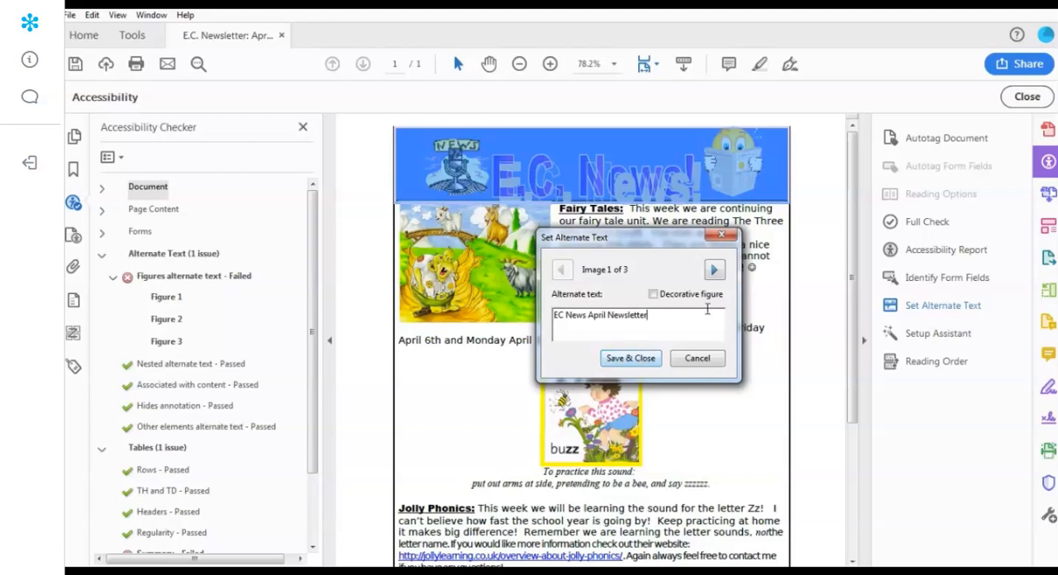
pyautogui.click(715, 270)
pyautogui.moveTo(608, 240); pyautogui.dragTo(649, 240)
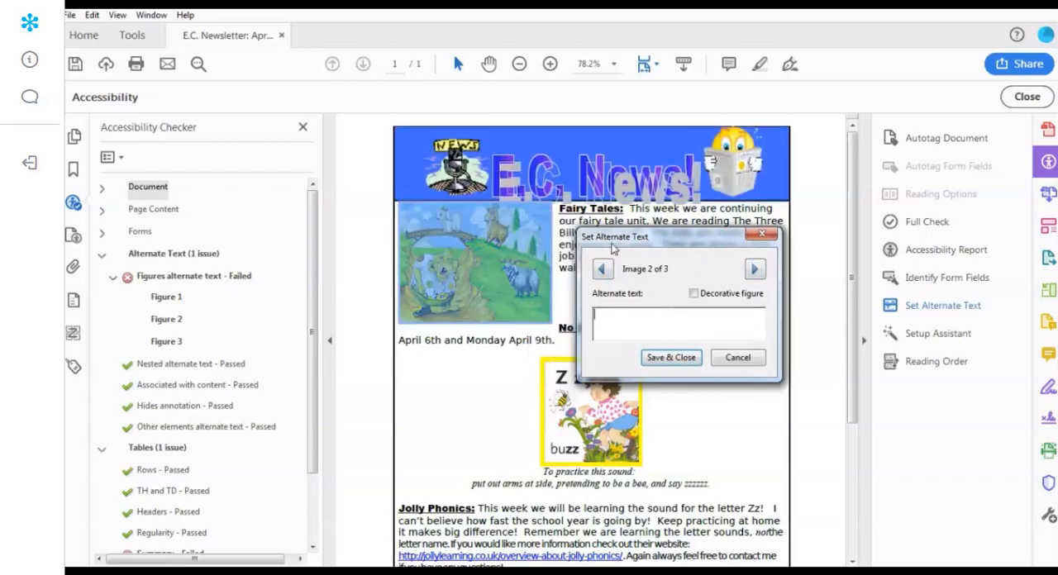
pyautogui.write('B')
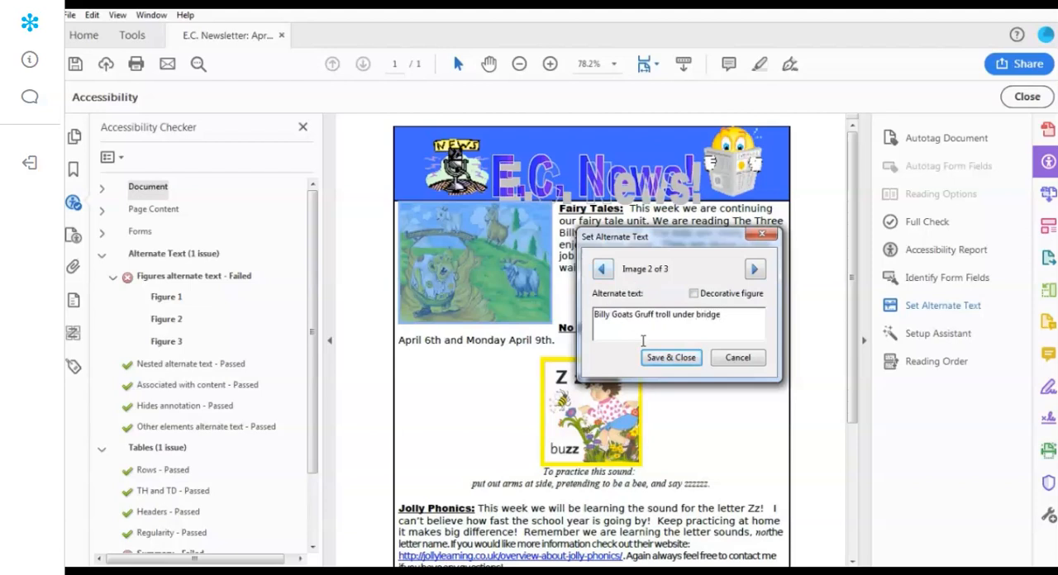
# - Describe the buzz figure with the alternate text "The bee goes Buzz" and save the image descriptions
pyautogui.click(754, 269)
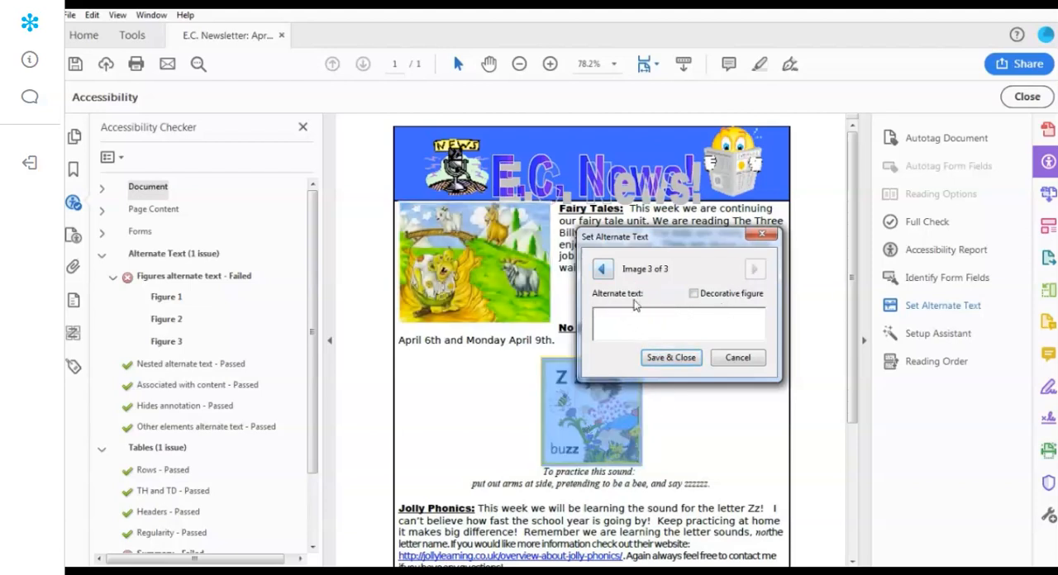
pyautogui.moveTo(655, 238); pyautogui.dragTo(634, 194)
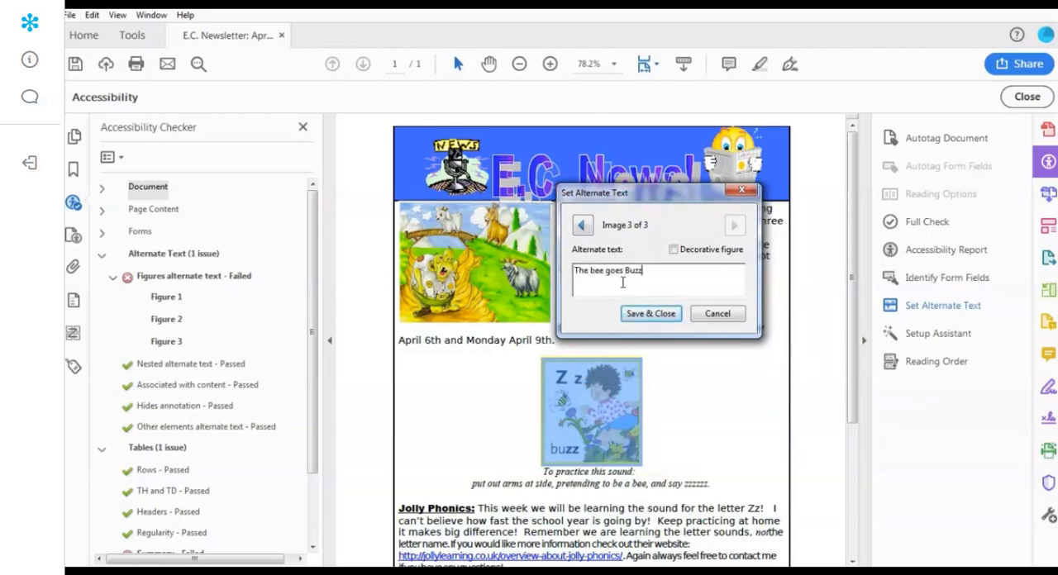
pyautogui.click(656, 316)
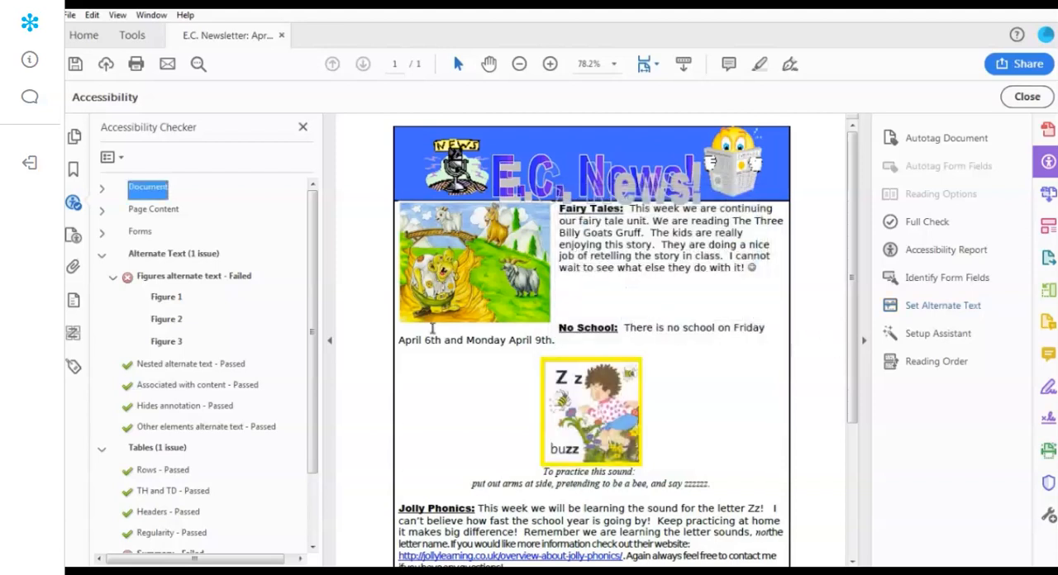
# - Run the Figures alternate text check again and collapse the Alternate Text category
pyautogui.rightClick(185, 279)
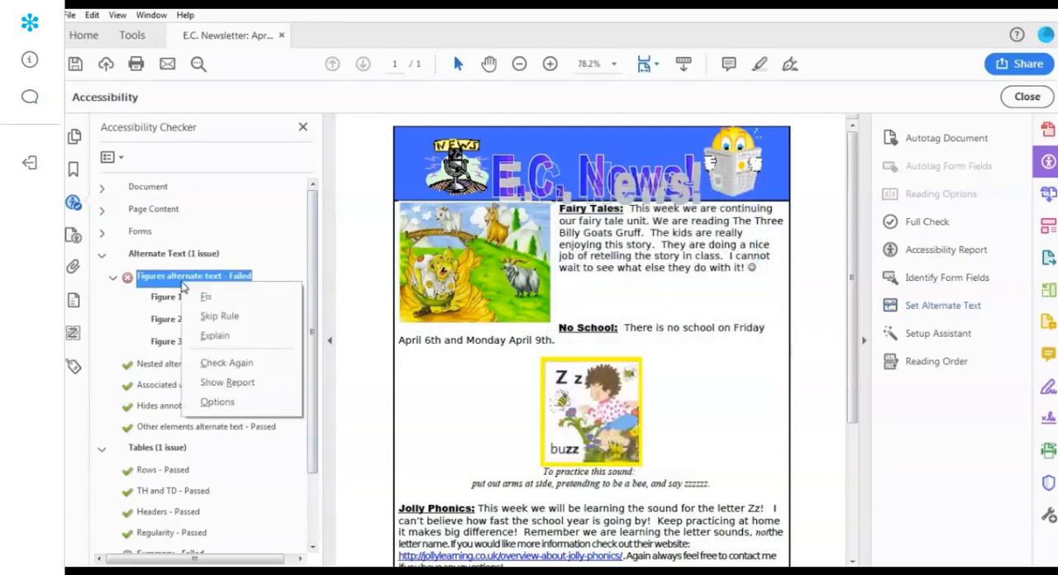
pyautogui.click(225, 363)
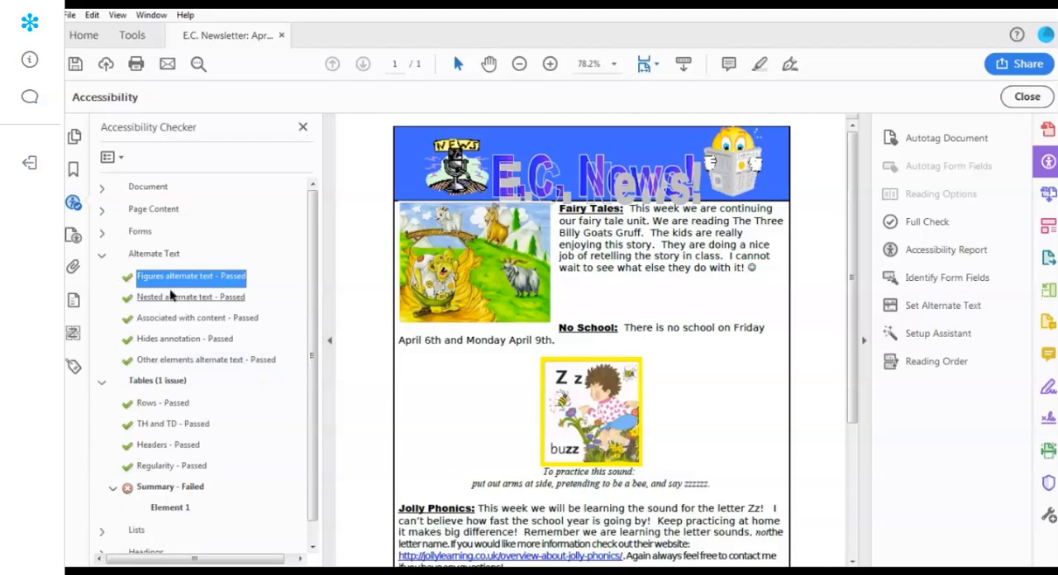
pyautogui.click(101, 258)
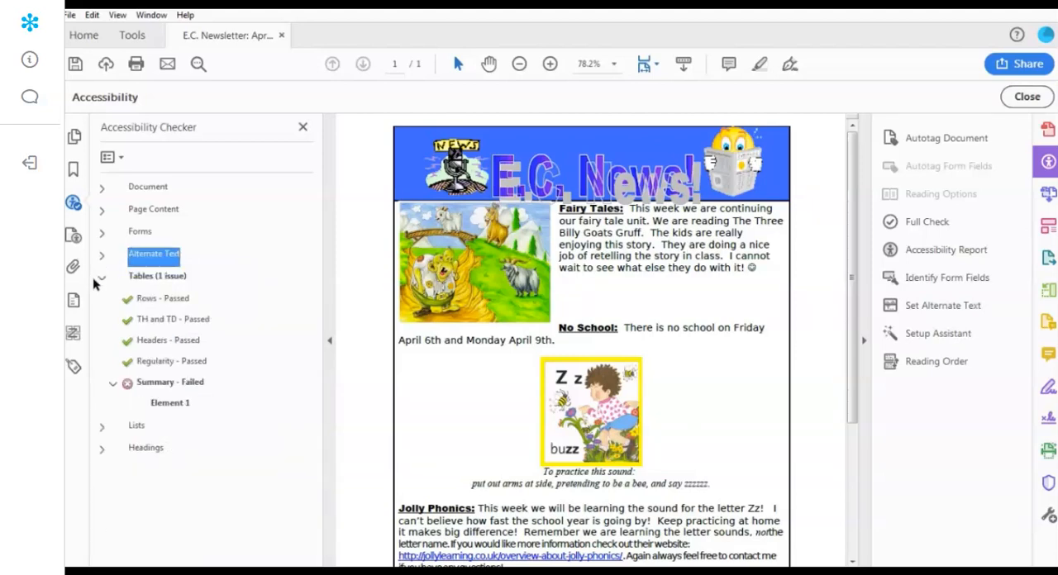
# - Locate the element that fails the table Summary rule and tag the whole weekday calendar as a table with the Reading Order tool
pyautogui.rightClick(165, 403)
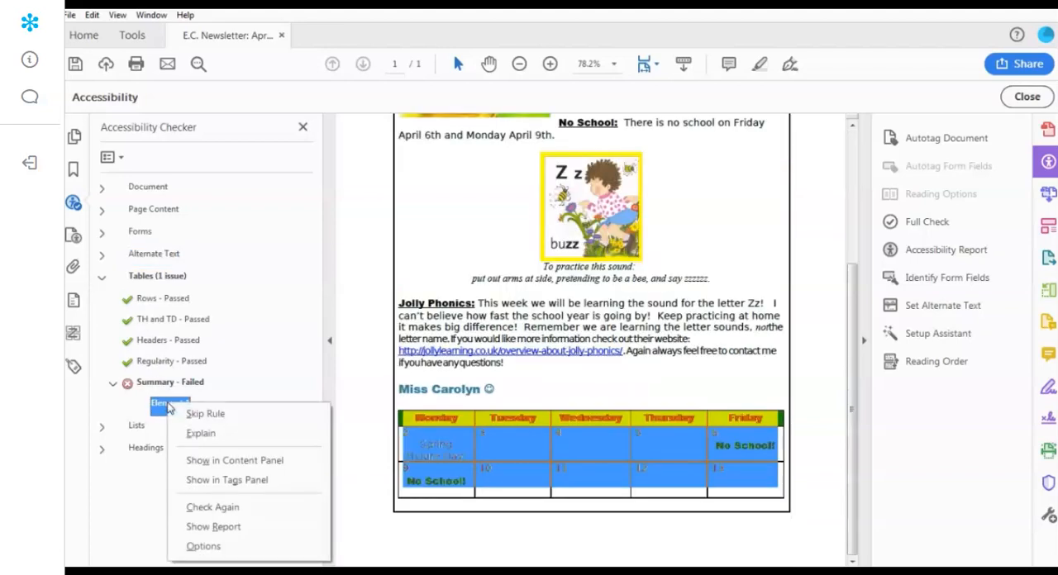
pyautogui.click(199, 436)
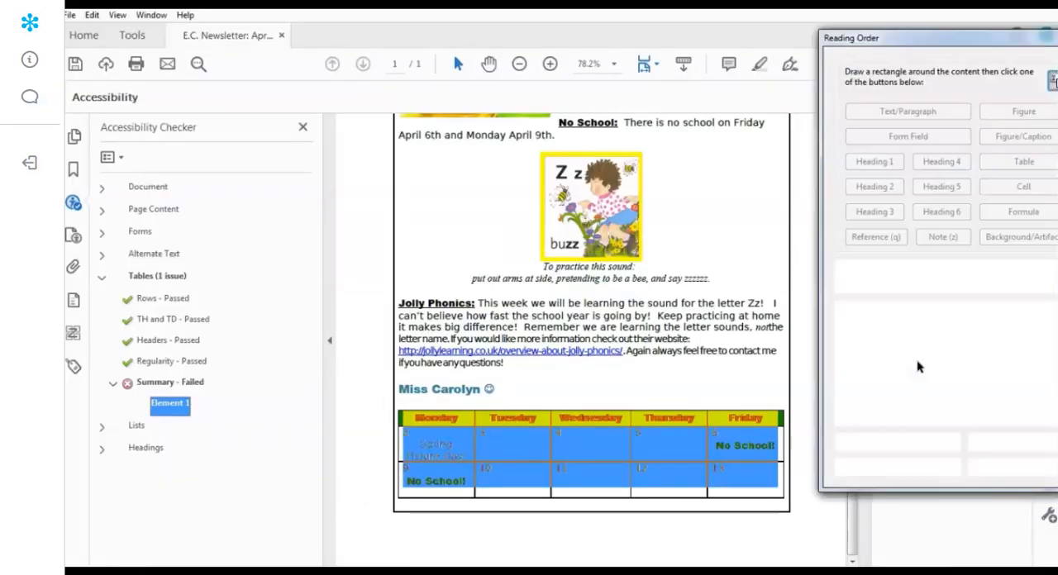
pyautogui.click(921, 365)
pyautogui.moveTo(387, 408); pyautogui.dragTo(802, 506)
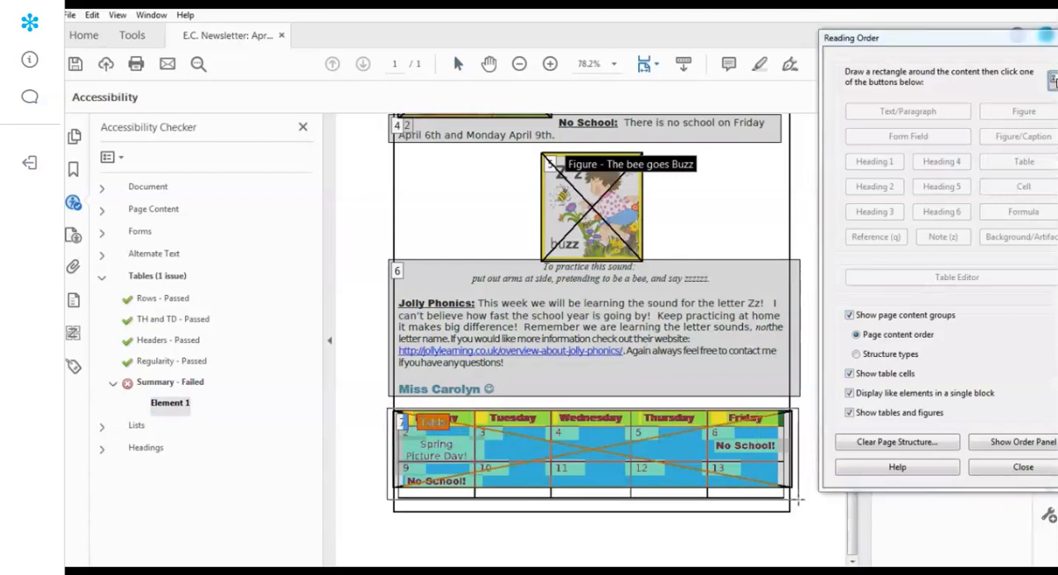
pyautogui.click(1024, 166)
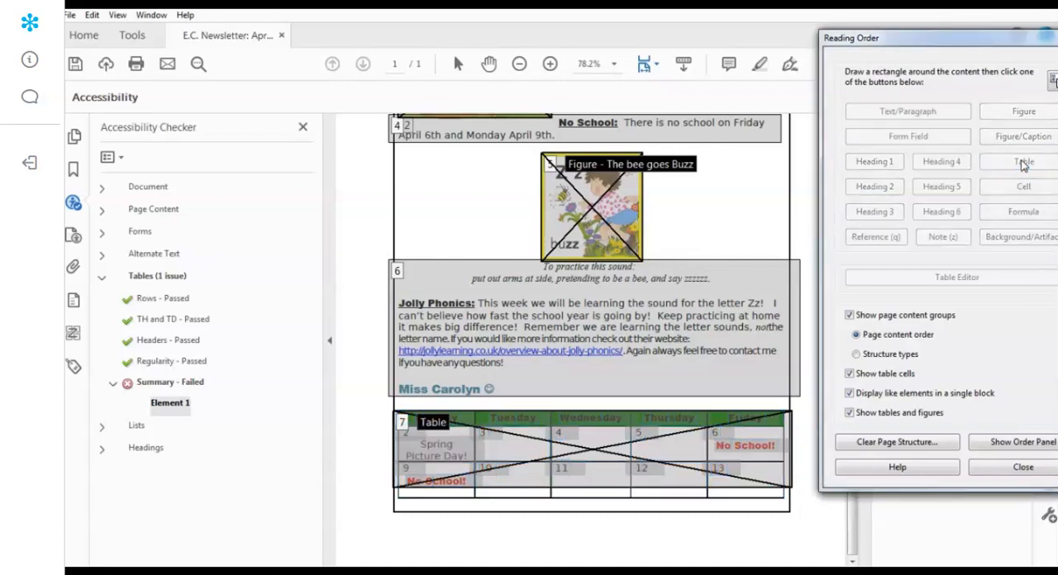
# - Add the table summary "Week in a view" to the weekday calendar table
pyautogui.rightClick(430, 424)
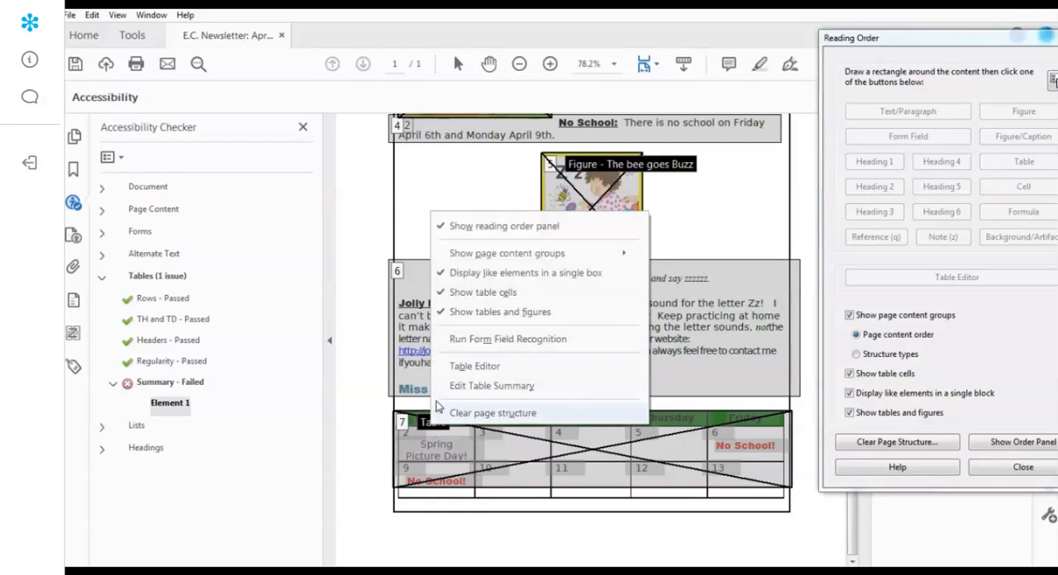
pyautogui.click(481, 387)
pyautogui.click(493, 274)
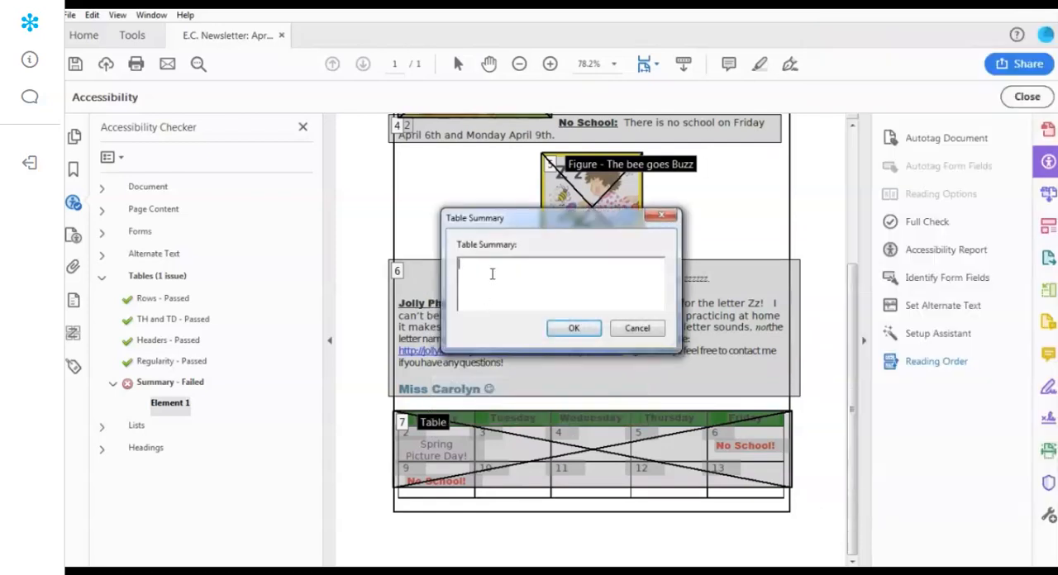
pyautogui.write('Week in a view')
pyautogui.click(579, 331)
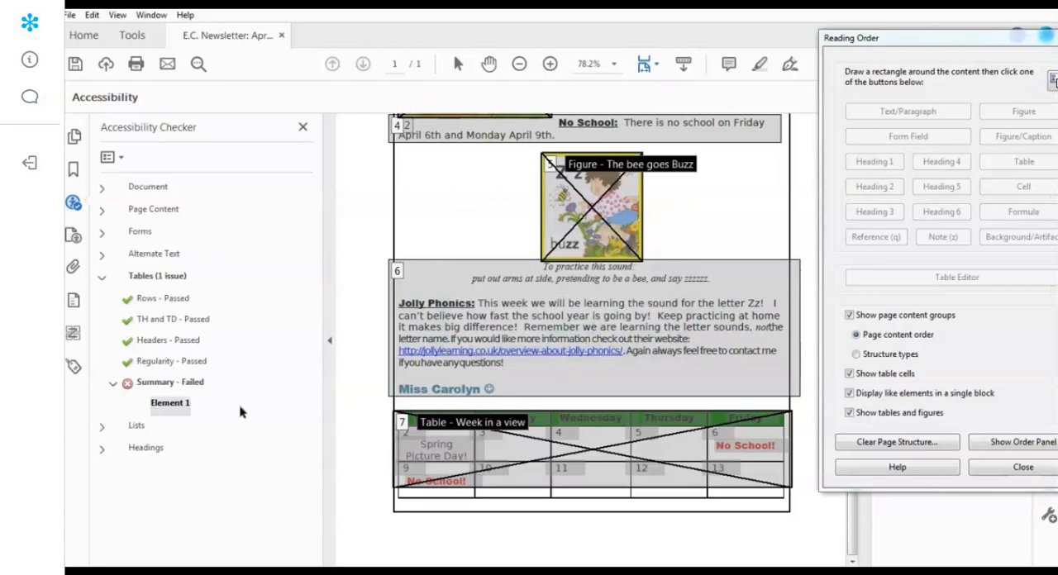
# - Run the table Summary check again, collapse the Tables category and leave the Reading Order tool
pyautogui.rightClick(169, 384)
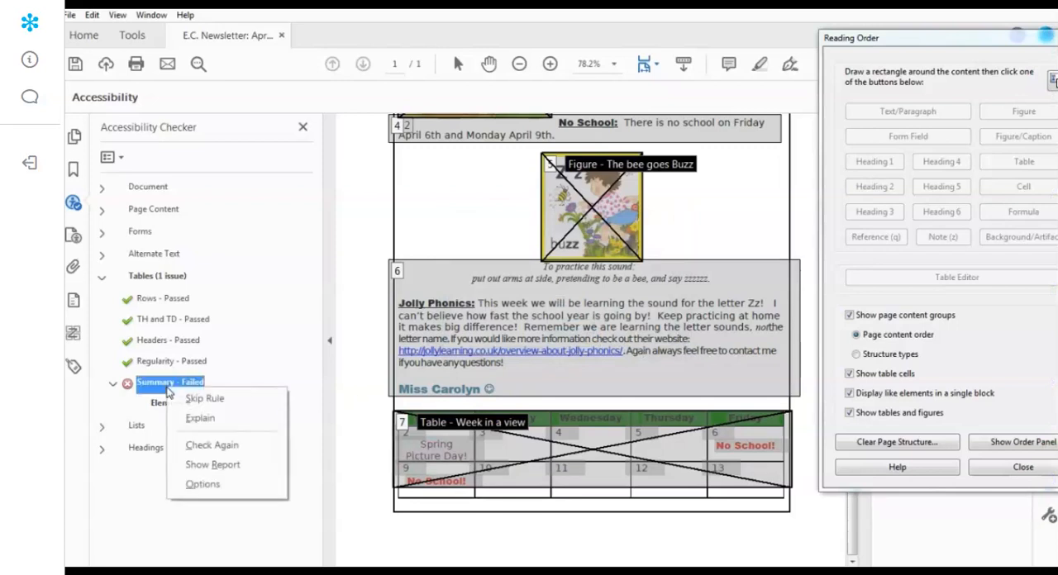
pyautogui.click(204, 446)
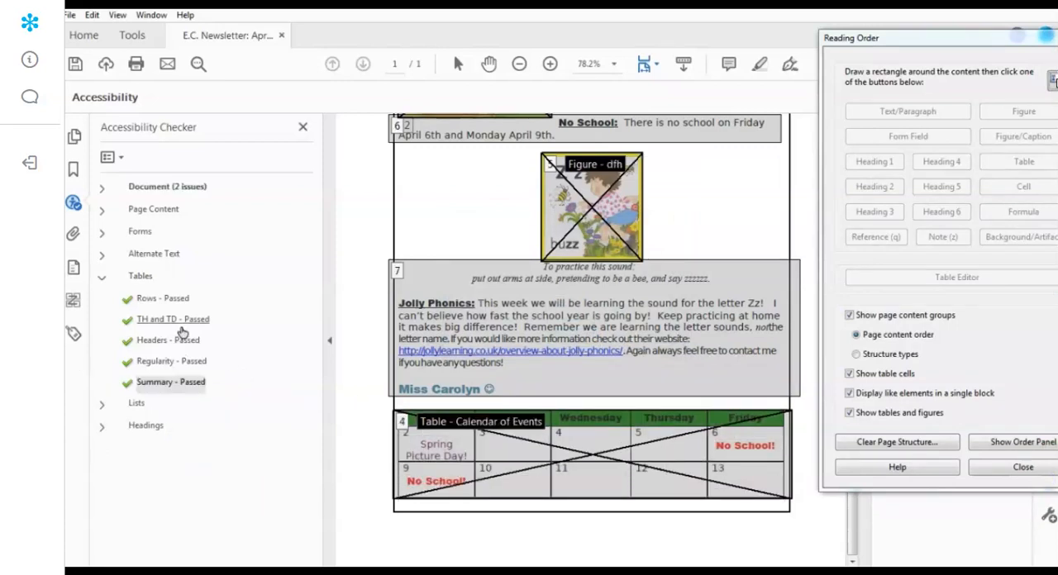
pyautogui.click(103, 279)
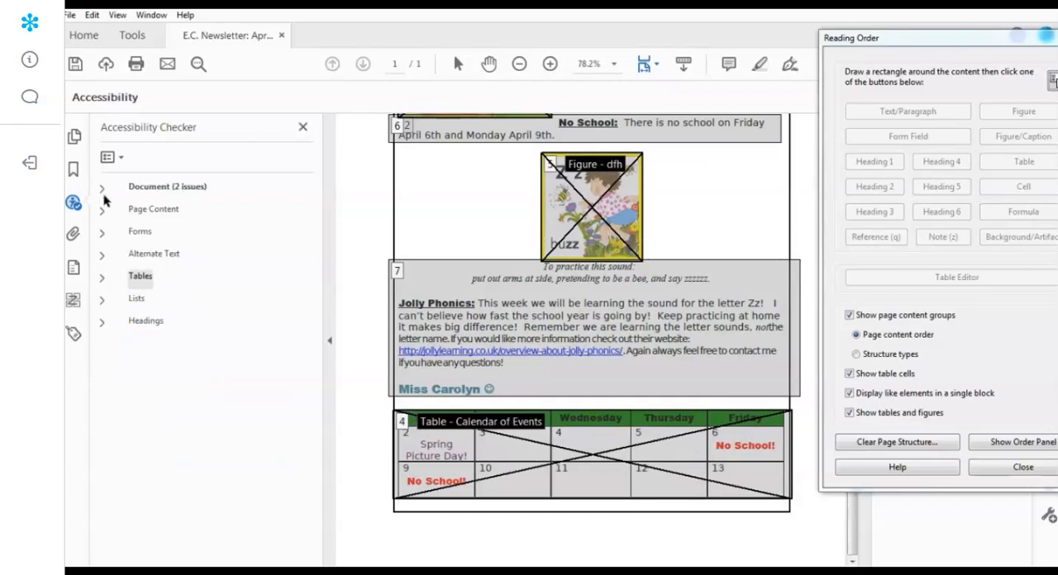
pyautogui.click(1024, 467)
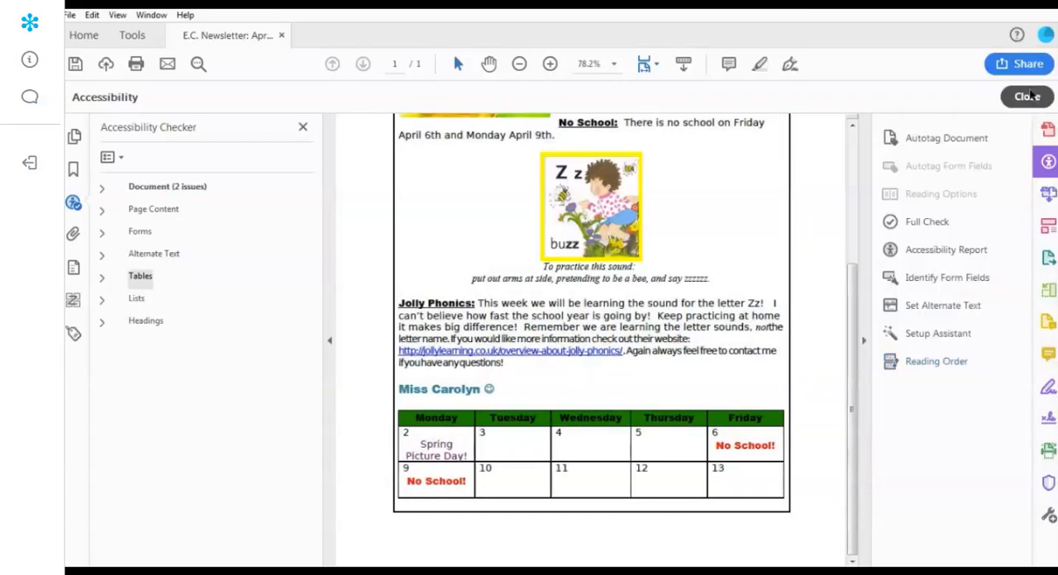